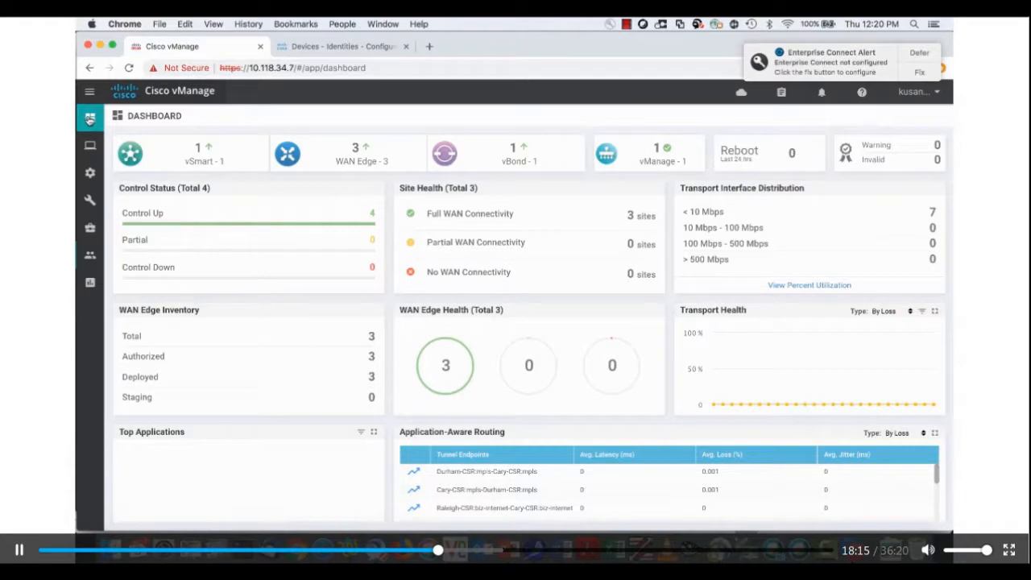
- Review the dashboard down to its firewall, signature violation and URL filtering charts, and open the Security configuration page
left_click(89, 119)
scroll(250, 376, "down", 5)
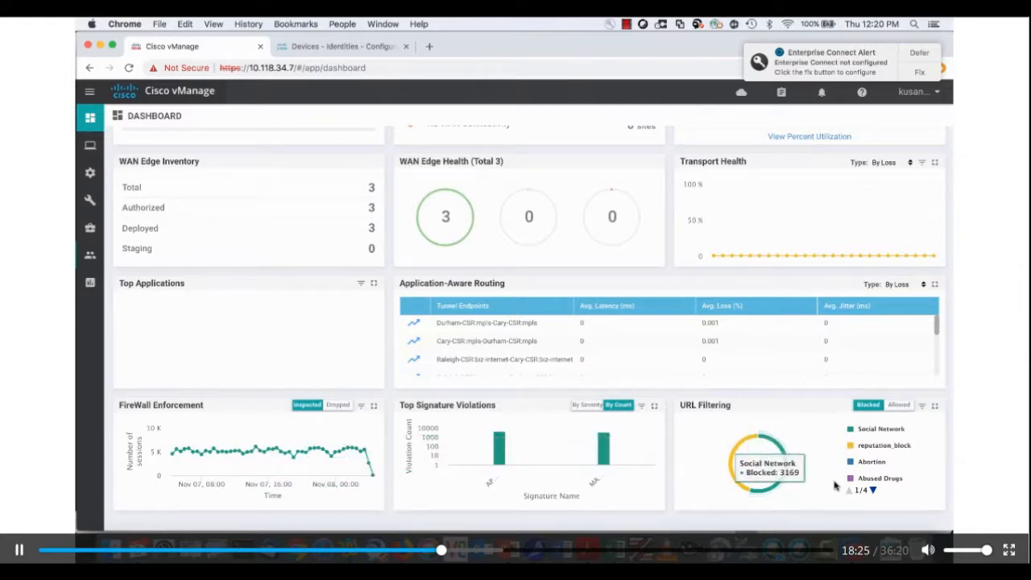
mouse_move(89, 167)
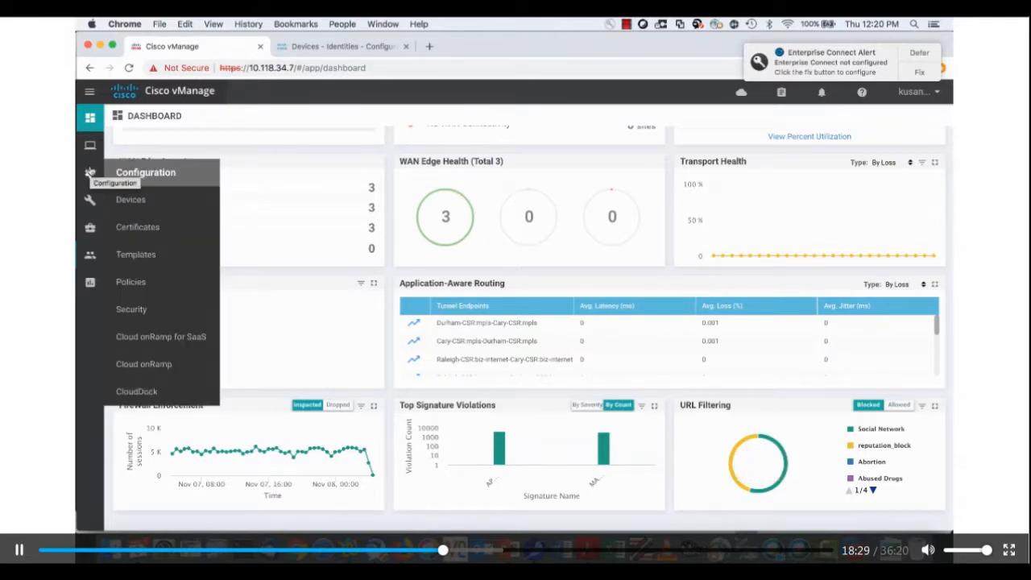
left_click(140, 310)
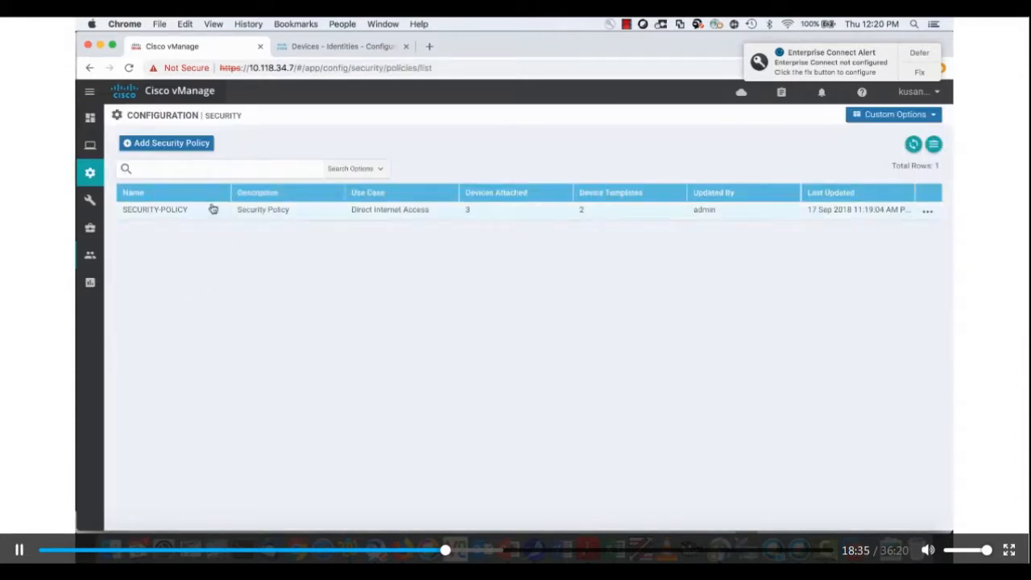
- Examine the scenarios offered for adding a security policy, including Custom, and cancel without creating one
left_click(179, 145)
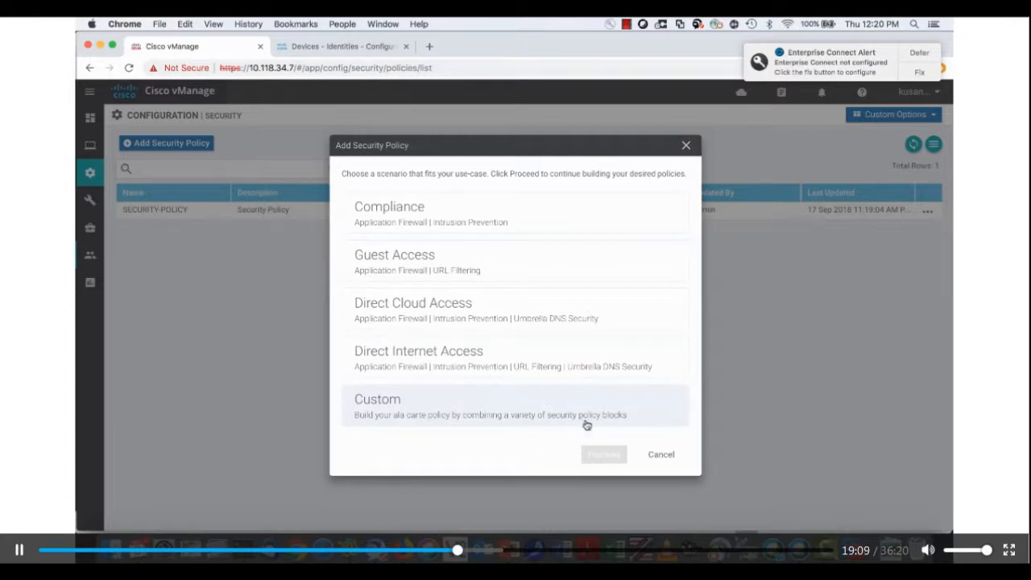
left_click(541, 405)
left_click(661, 455)
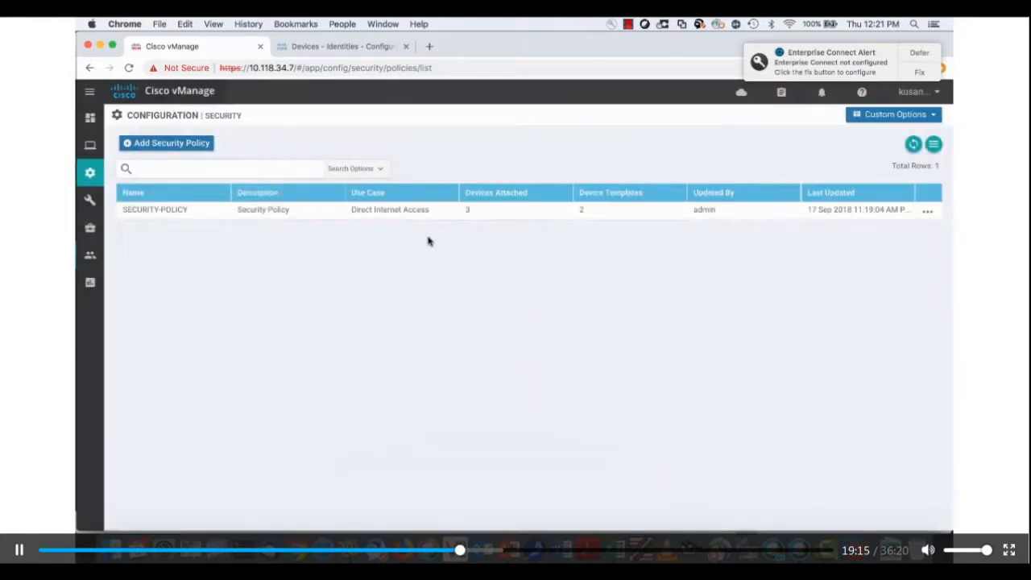
- Open SECURITY-POLICY for editing and show its firewall policies
left_click(927, 210)
left_click(873, 264)
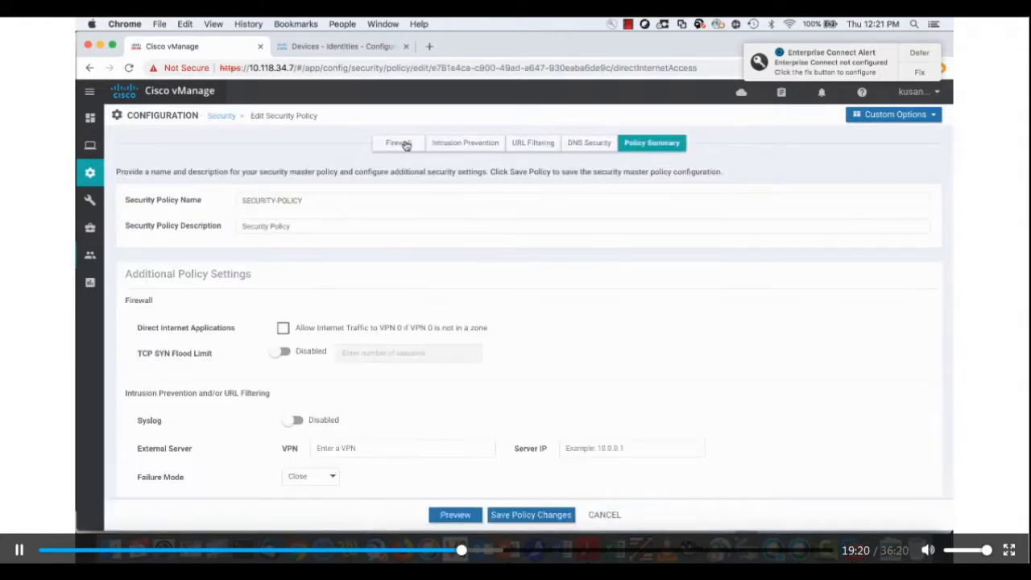
left_click(406, 145)
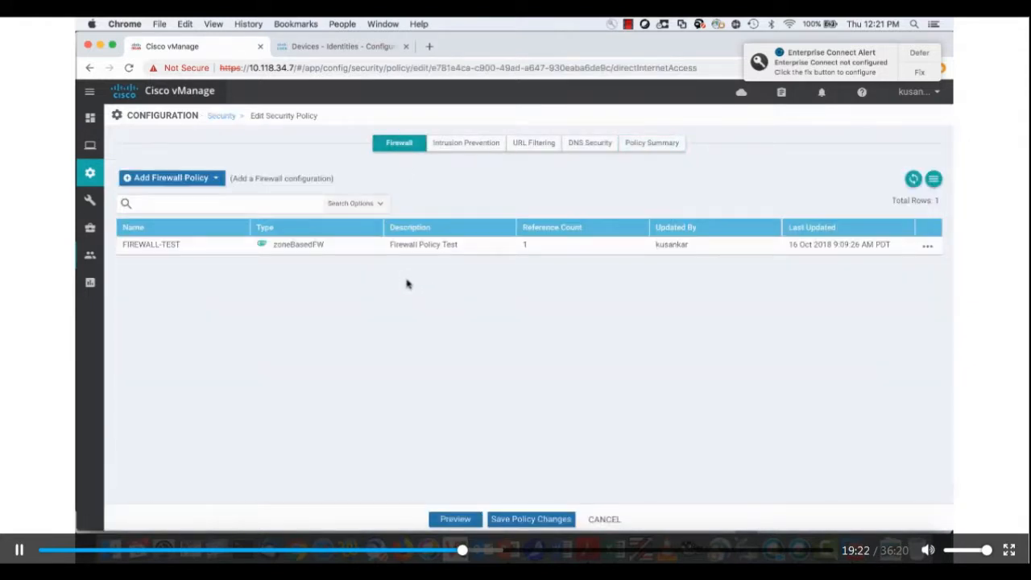
- Open the FIREWALL-TEST policy for editing, examine the match conditions and actions of its sequence rules, and leave it without saving
left_click(926, 246)
left_click(860, 301)
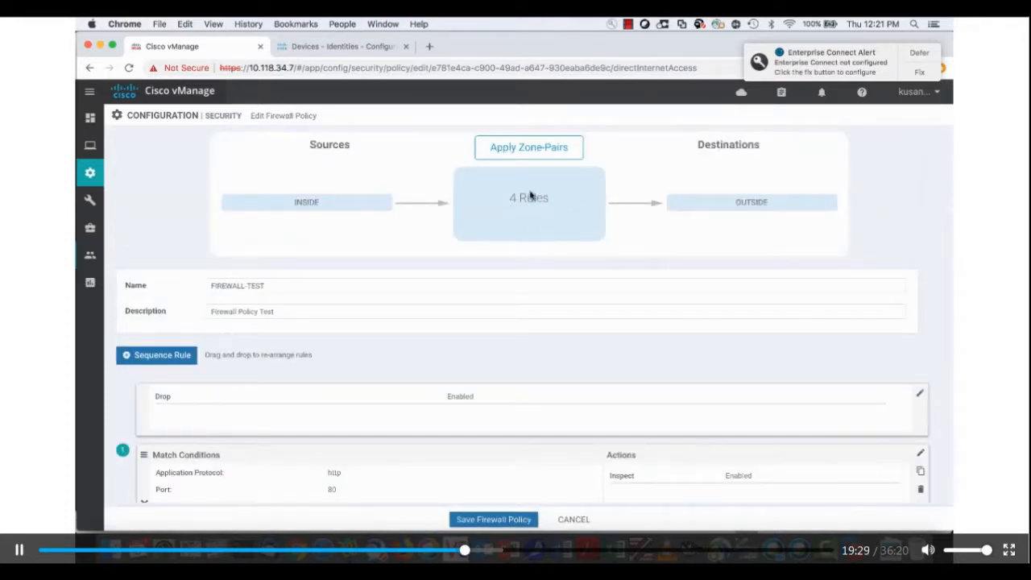
scroll(407, 426, "down", 2)
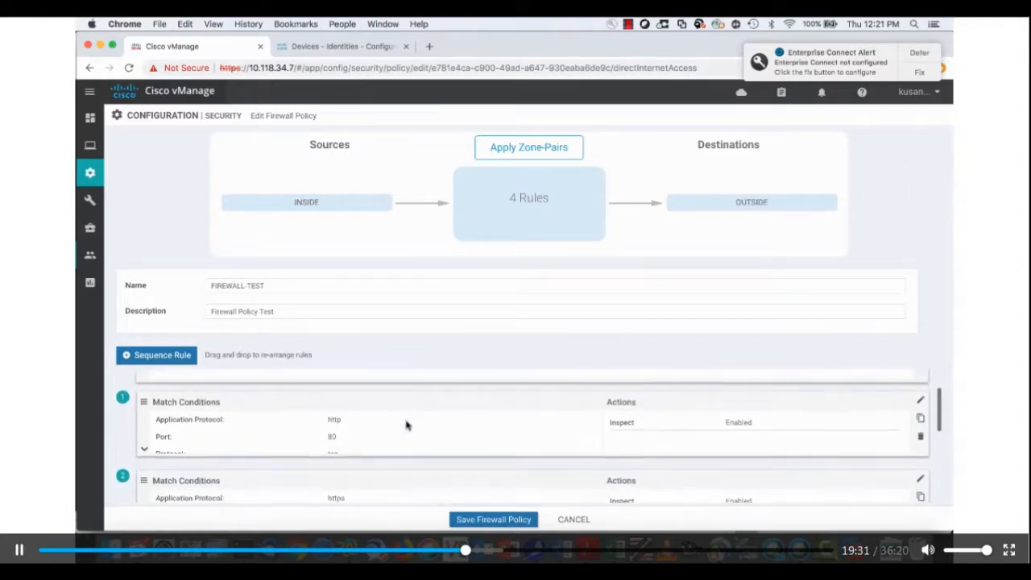
scroll(347, 426, "down", 3)
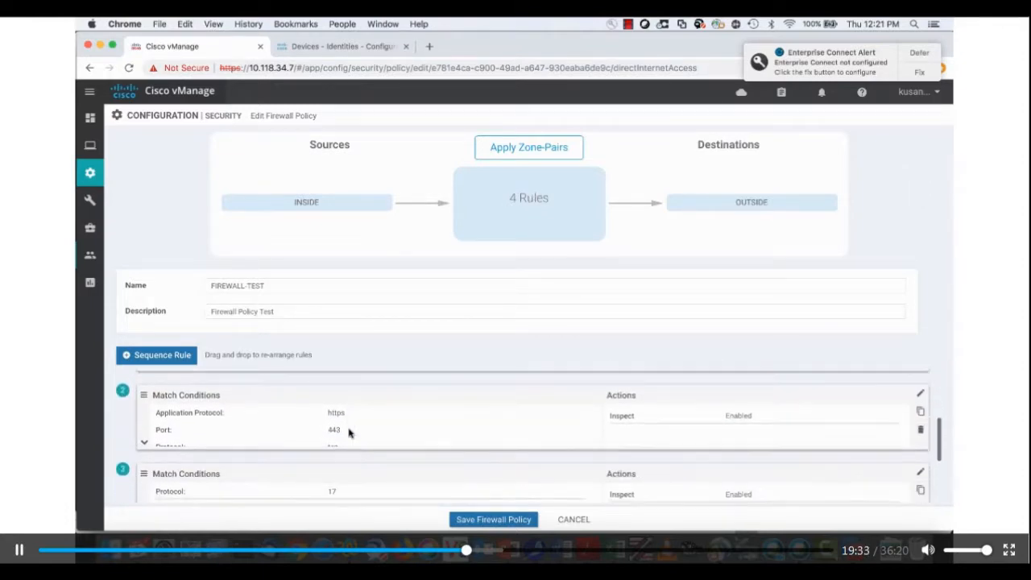
scroll(349, 433, "down", 2)
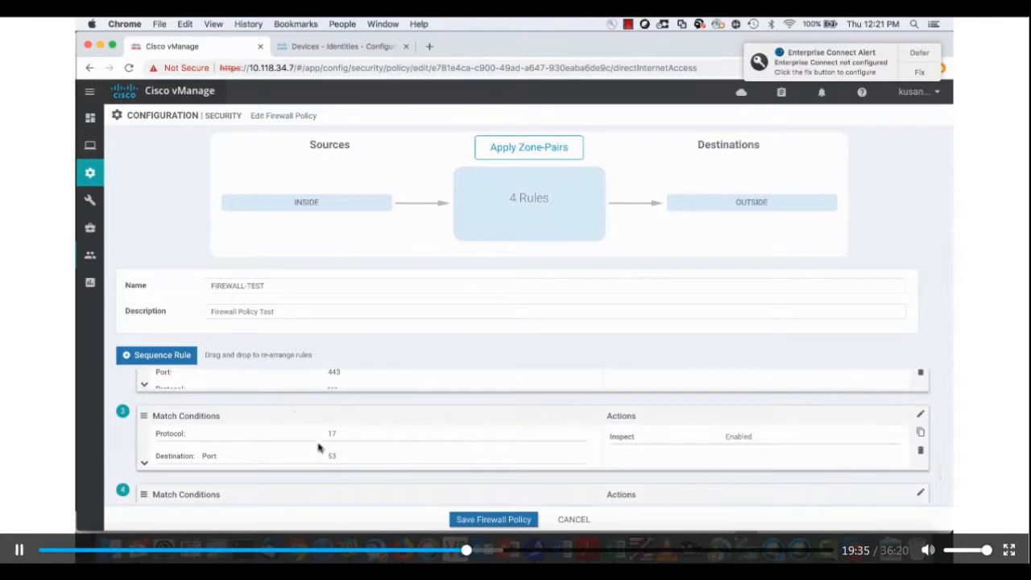
scroll(320, 453, "down", 1)
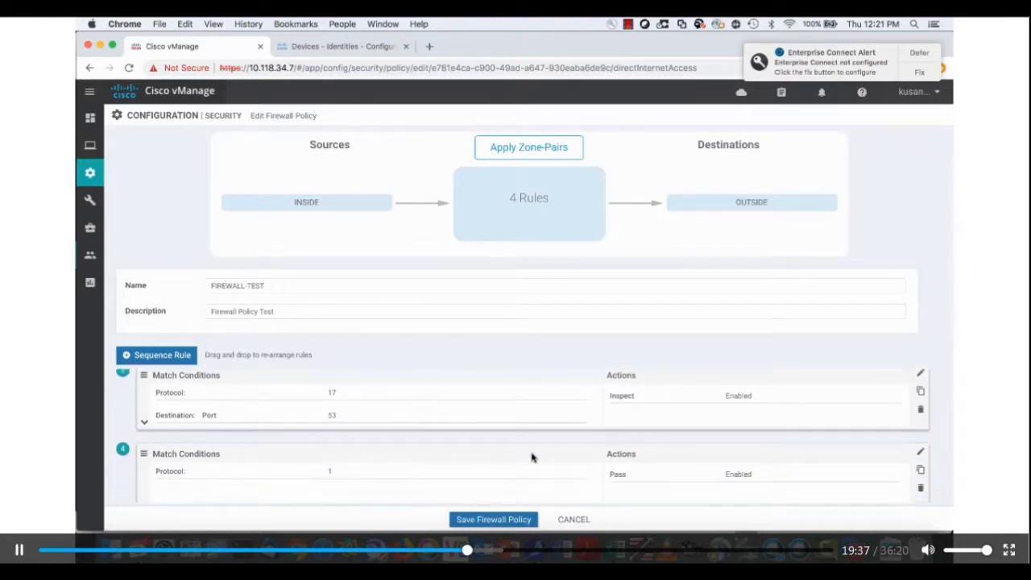
scroll(531, 457, "up", 5)
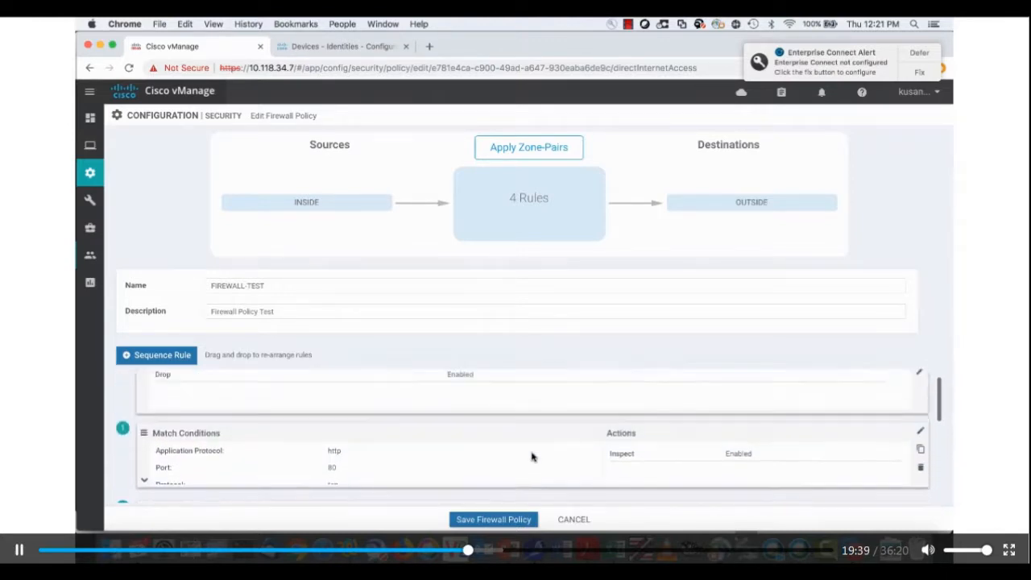
left_click(579, 522)
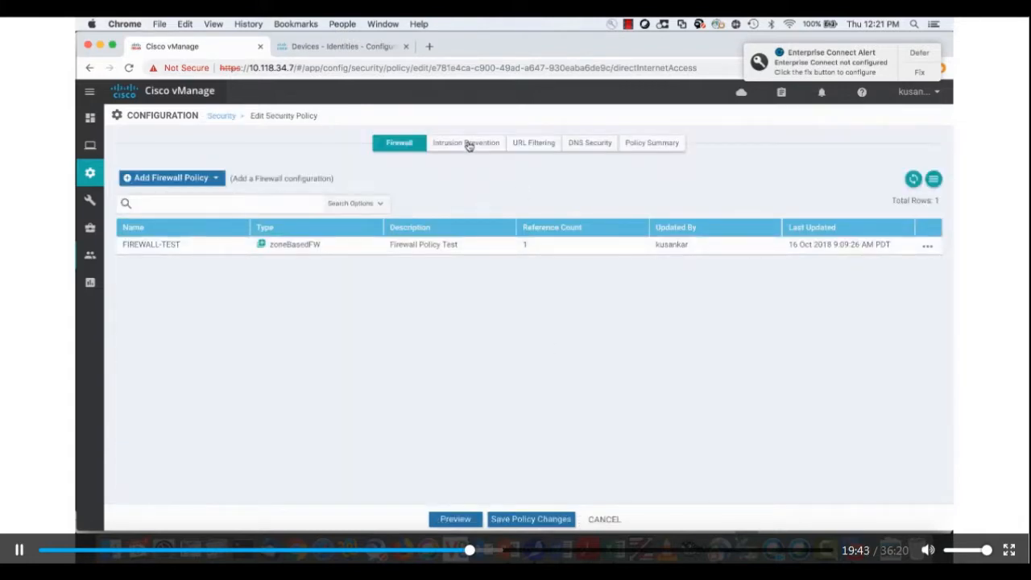
- Open the intrusion prevention policy IPS-POLICY for editing and examine its signature set and inspection mode options
left_click(467, 144)
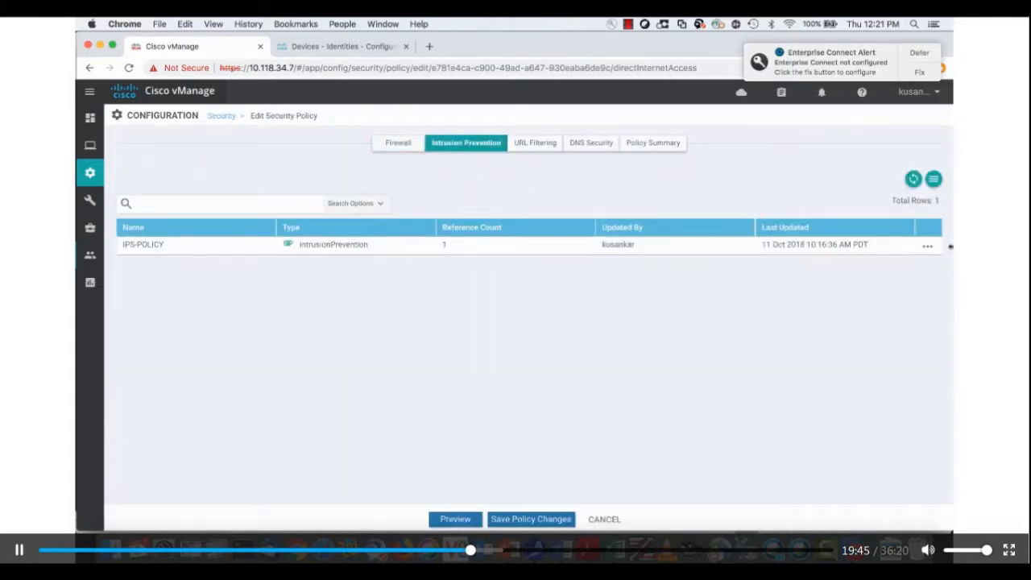
left_click(923, 247)
left_click(874, 301)
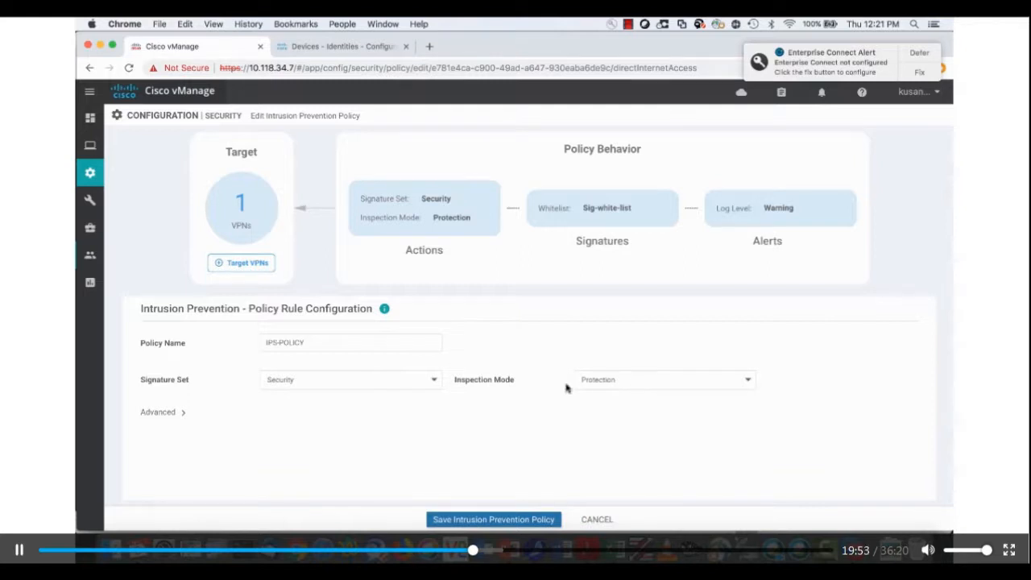
left_click(434, 384)
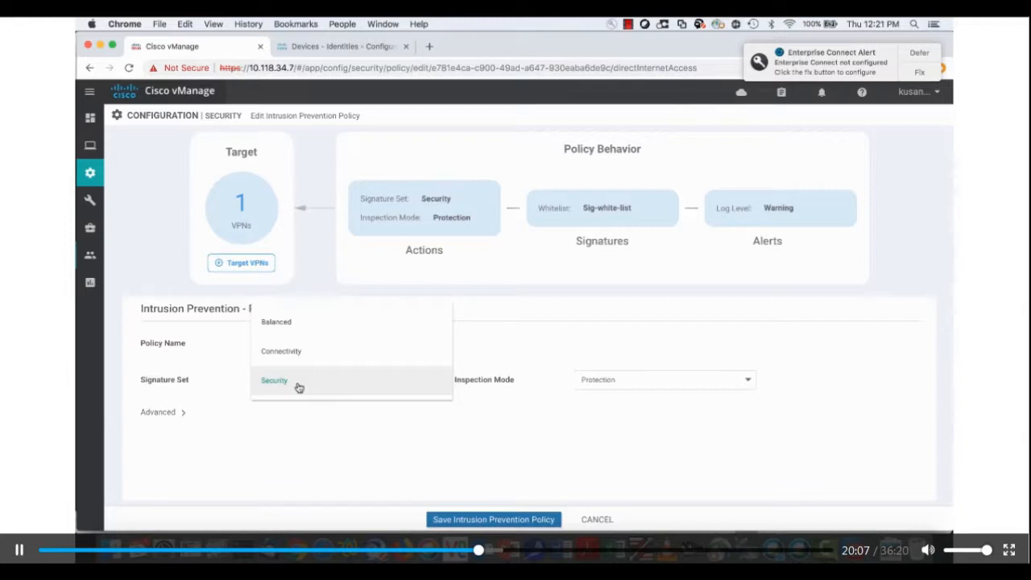
left_click(292, 450)
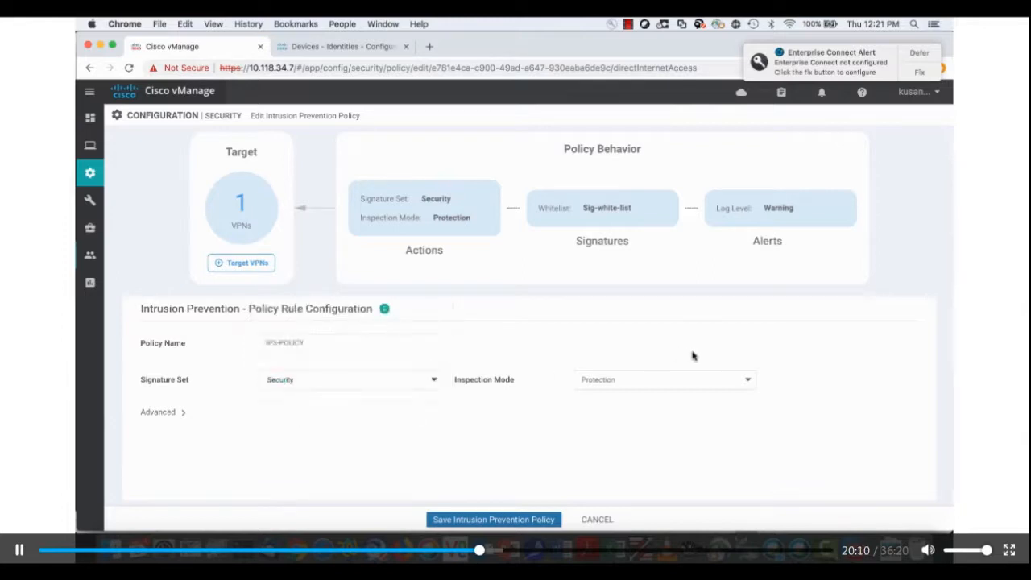
left_click(628, 384)
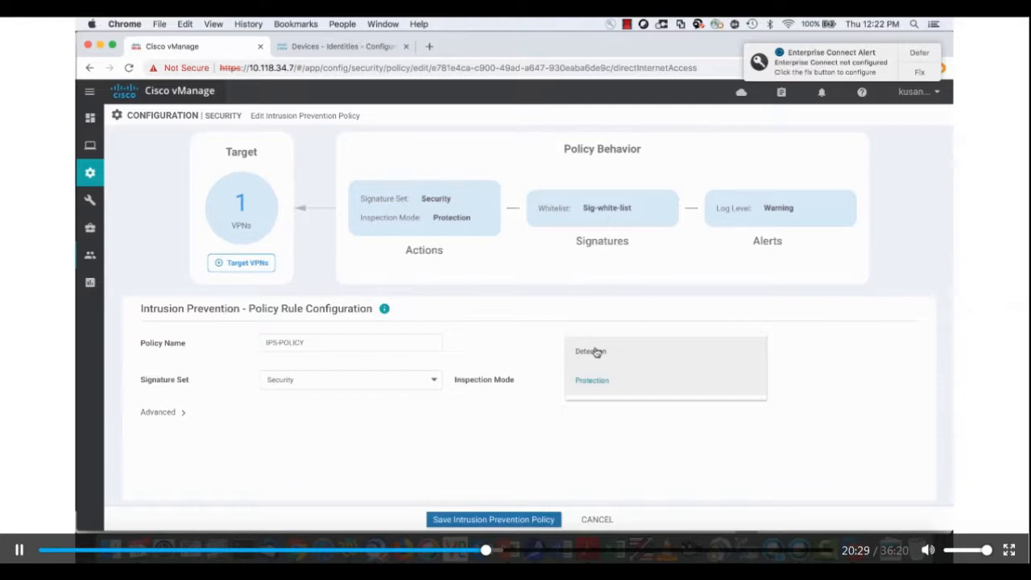
left_click(417, 427)
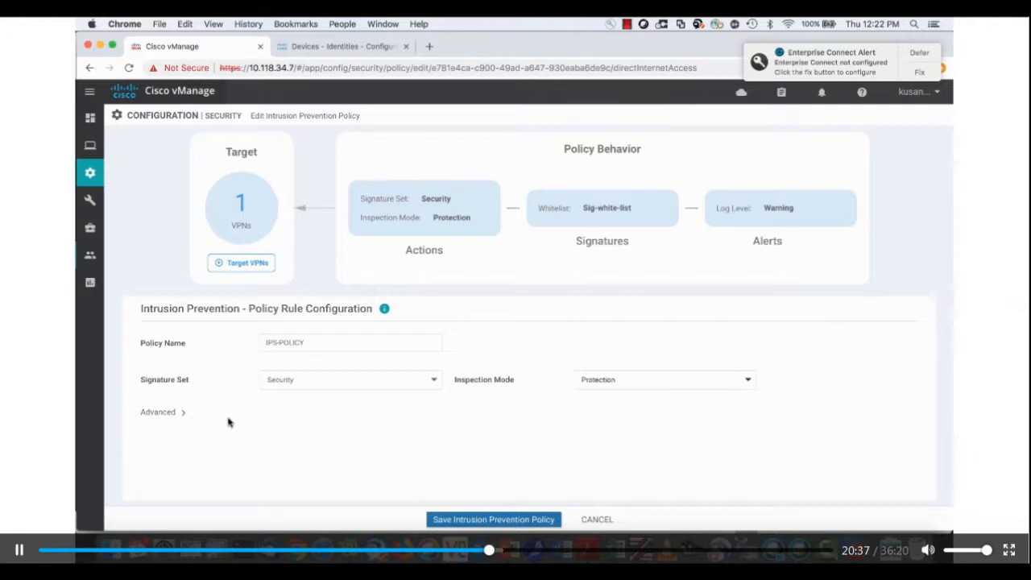
- Examine the advanced signature whitelist and alerts log level options of IPS-POLICY, and leave it without saving
left_click(178, 412)
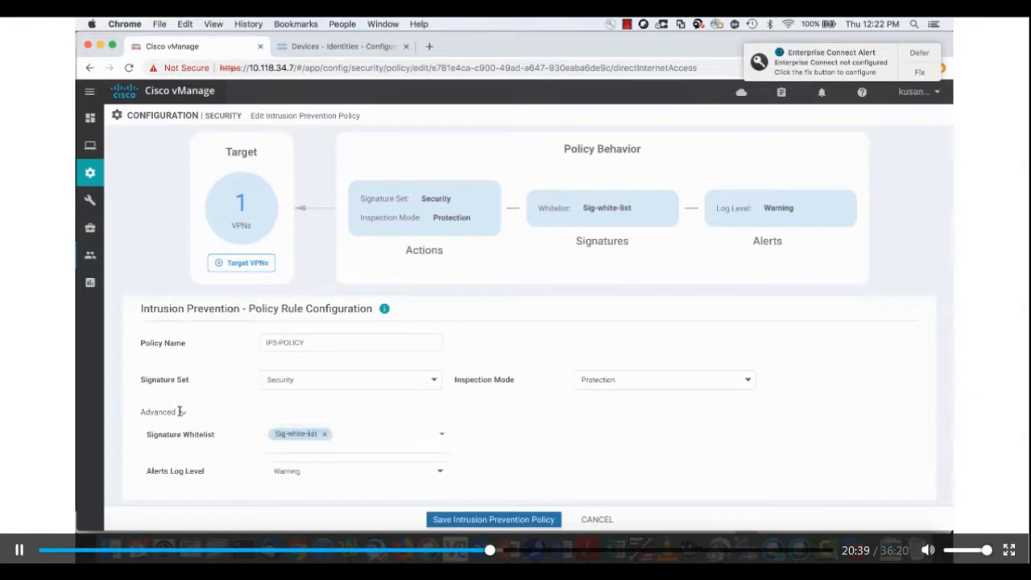
scroll(211, 428, "down", 1)
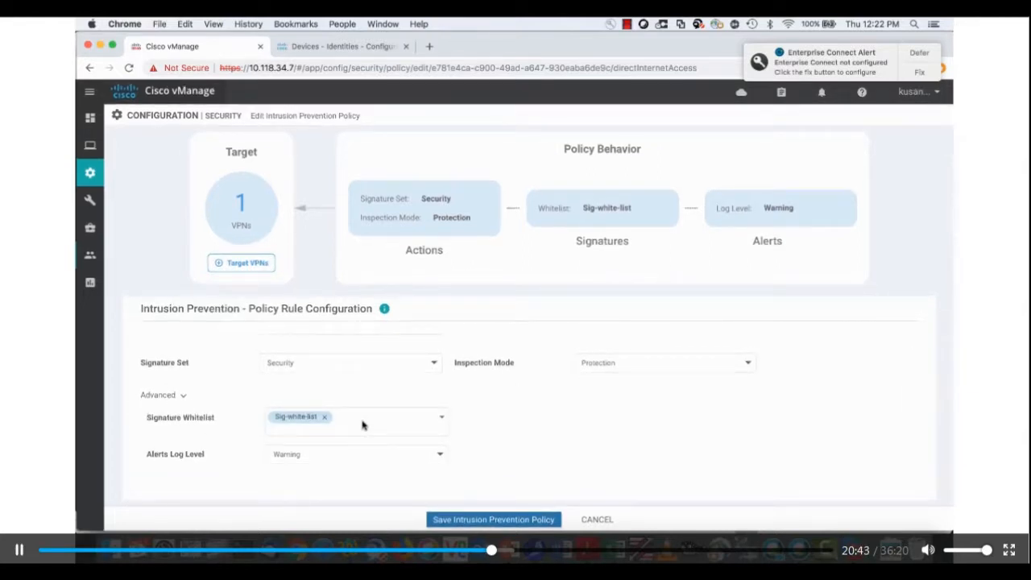
left_click(305, 456)
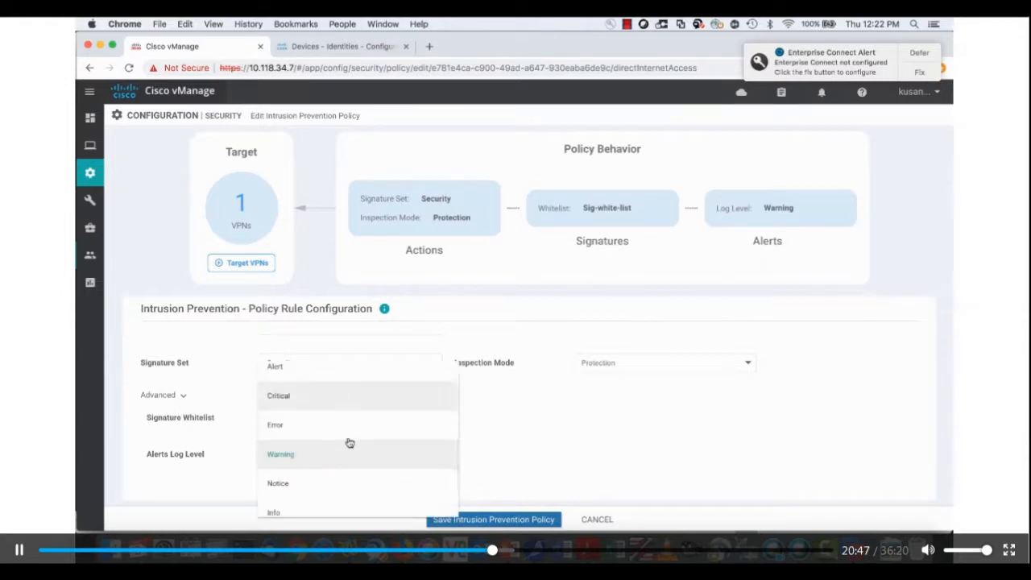
left_click(600, 426)
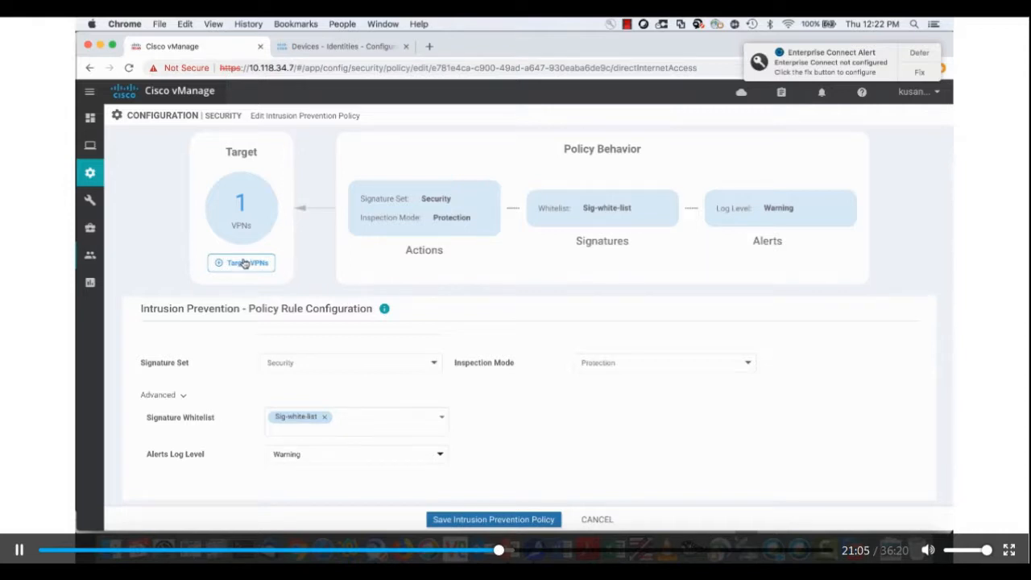
left_click(606, 520)
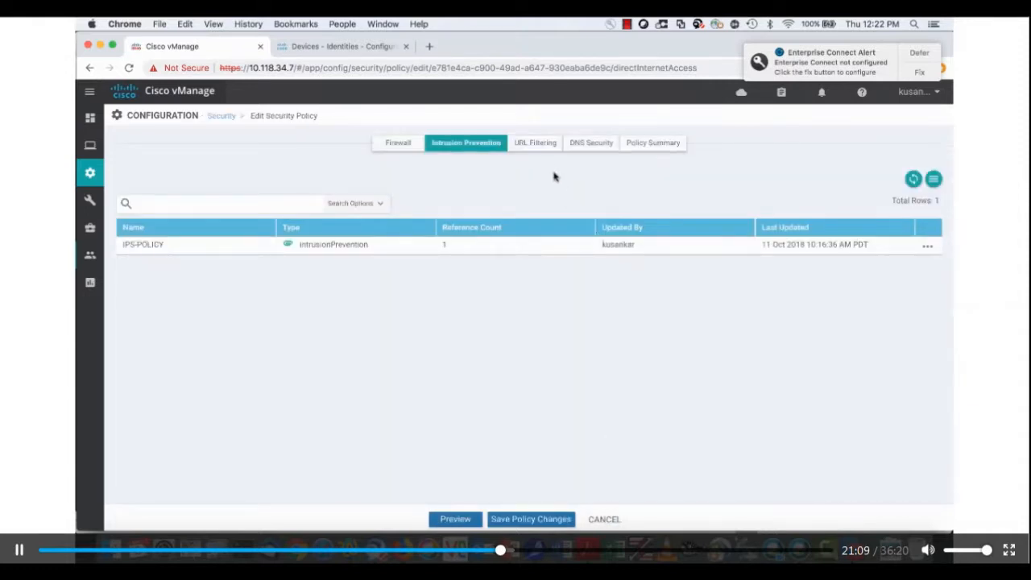
- Open URL-FILTER-POLICY for editing and examine the actions available for its web categories
left_click(538, 145)
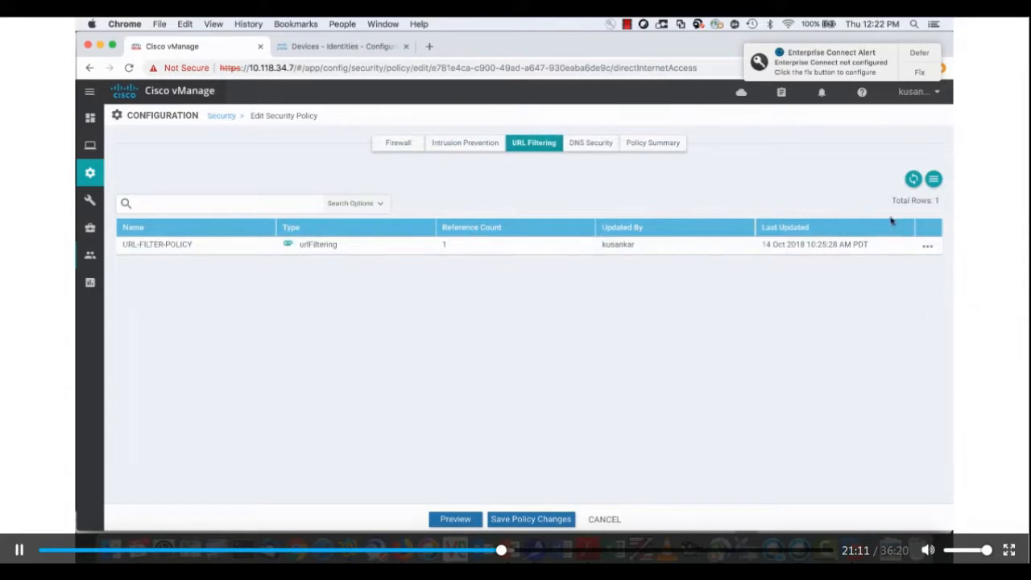
left_click(927, 247)
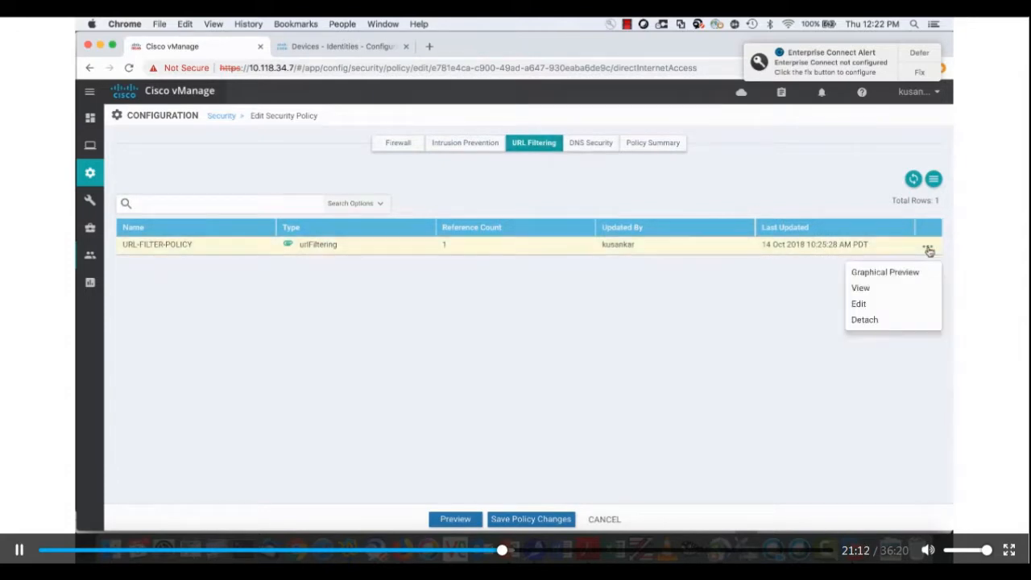
left_click(860, 303)
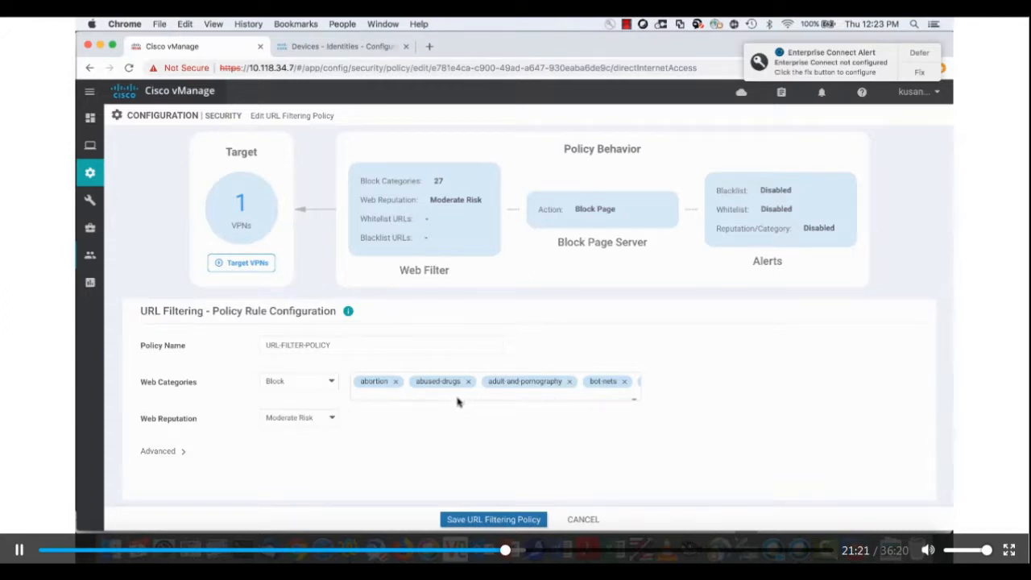
left_click(331, 385)
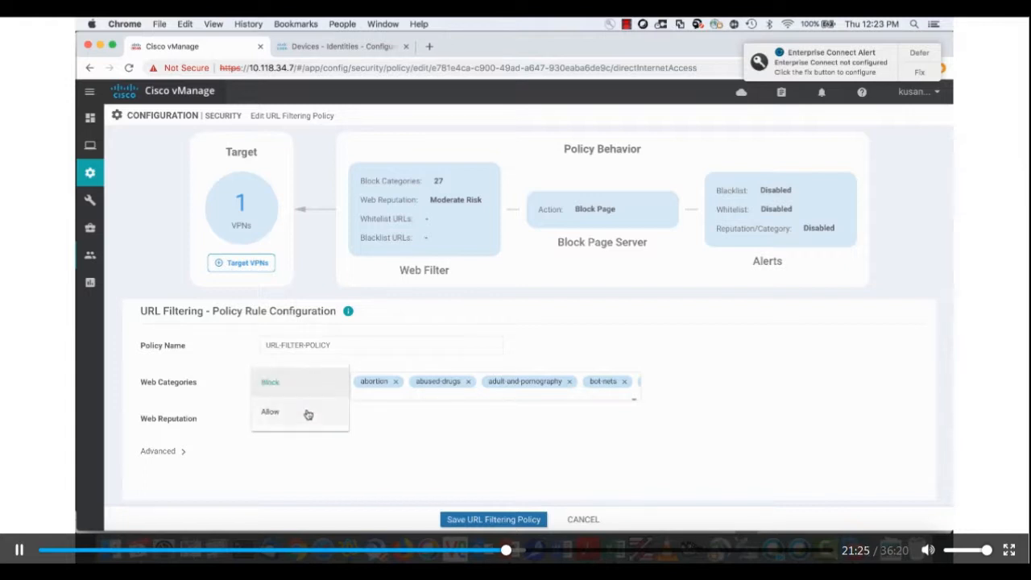
left_click(454, 418)
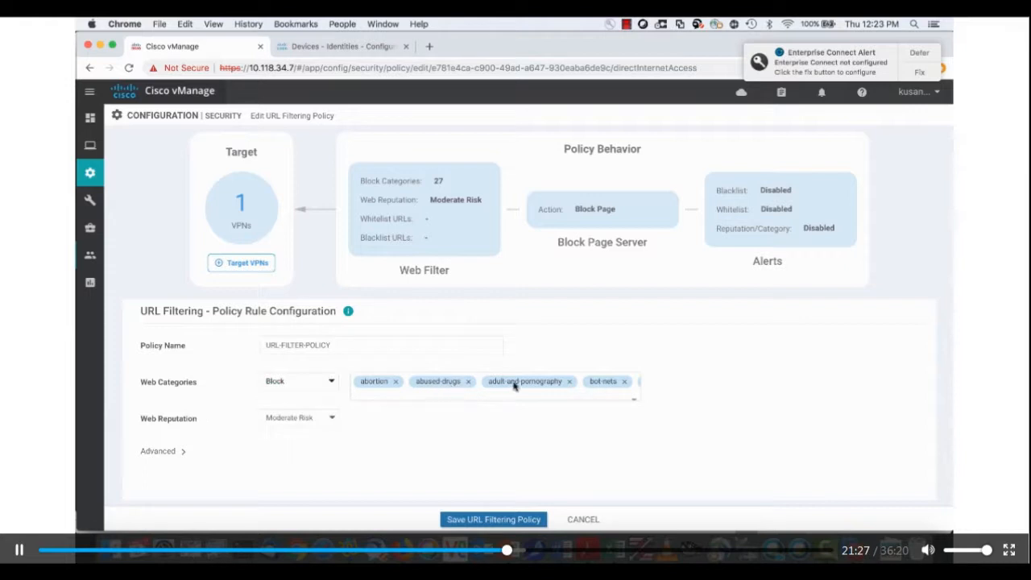
- Add alcohol-and-tobacco and auctions to the blocked web categories of URL-FILTER-POLICY and review the selected categories
scroll(567, 384, "right", 5)
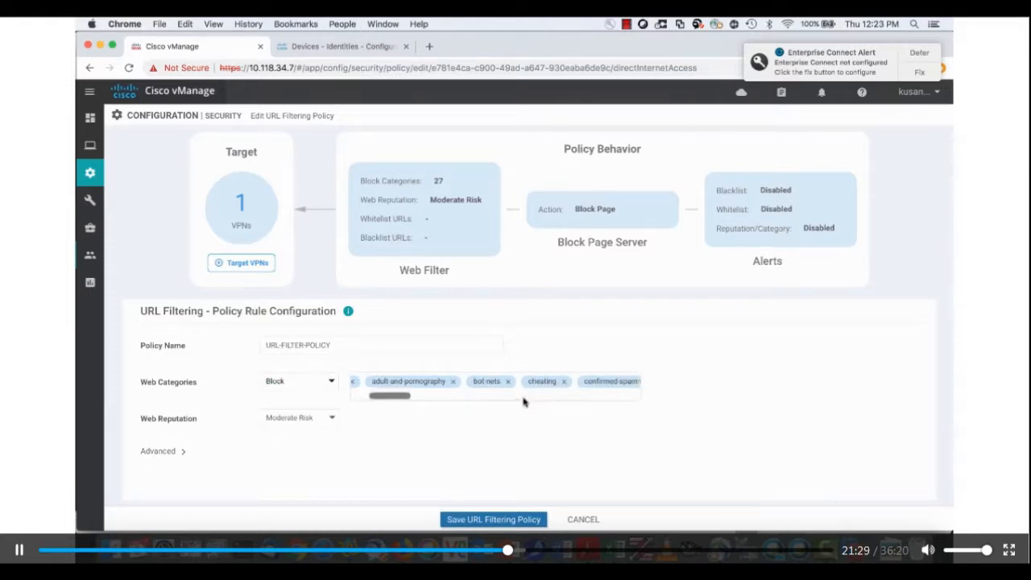
scroll(522, 399, "right", 4)
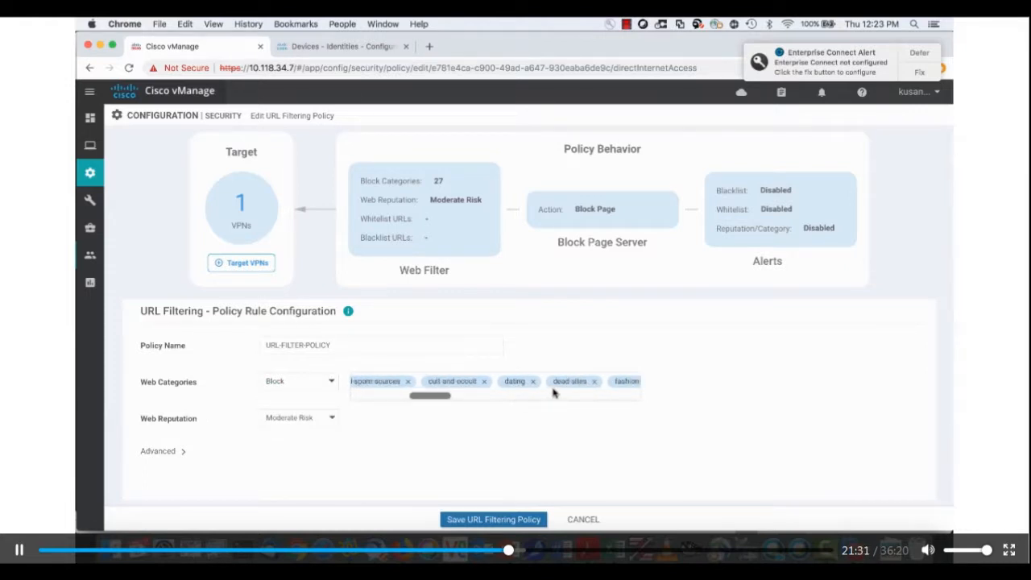
right_click(552, 392)
left_click(456, 412)
scroll(439, 400, "left", 10)
scroll(636, 398, "right", 5)
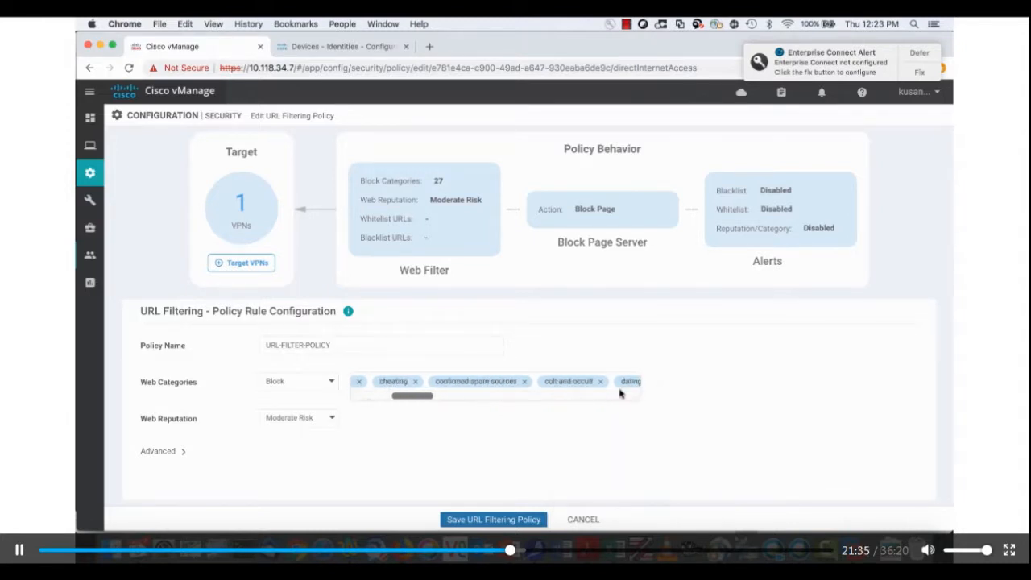
left_click(617, 390)
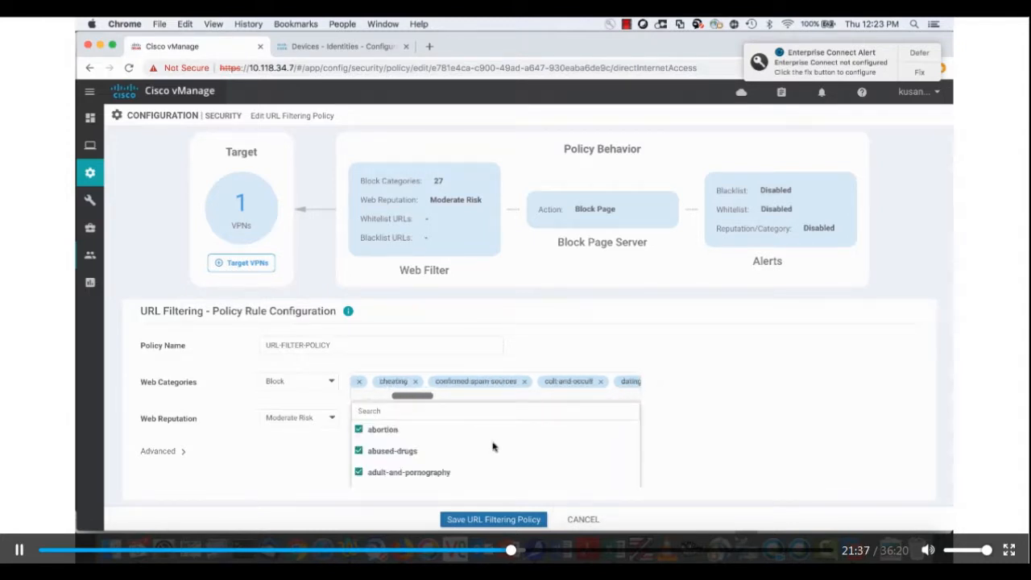
scroll(494, 446, "down", 5)
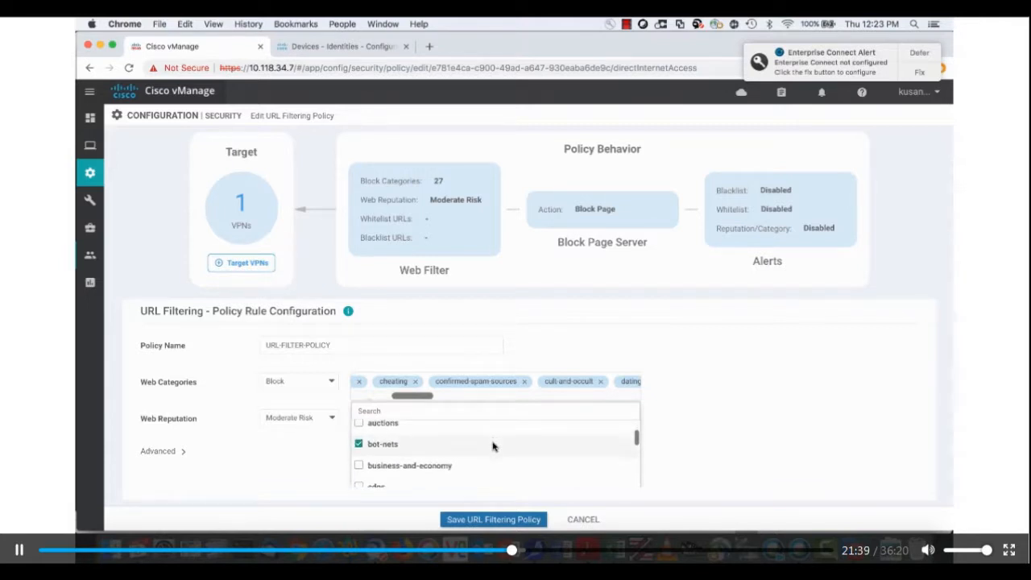
scroll(492, 444, "up", 3)
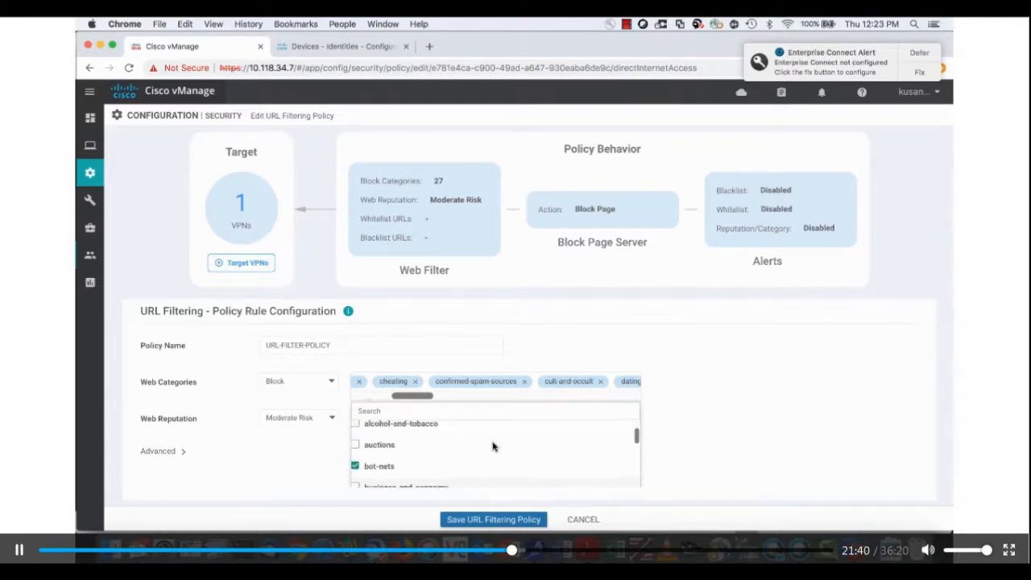
left_click(356, 431)
left_click(357, 452)
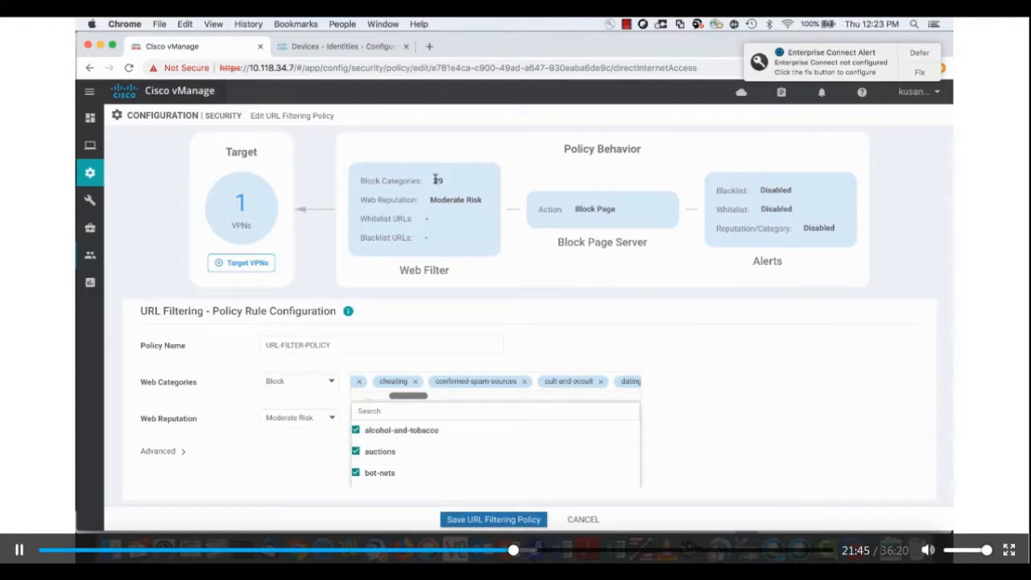
scroll(520, 380, "right", 5)
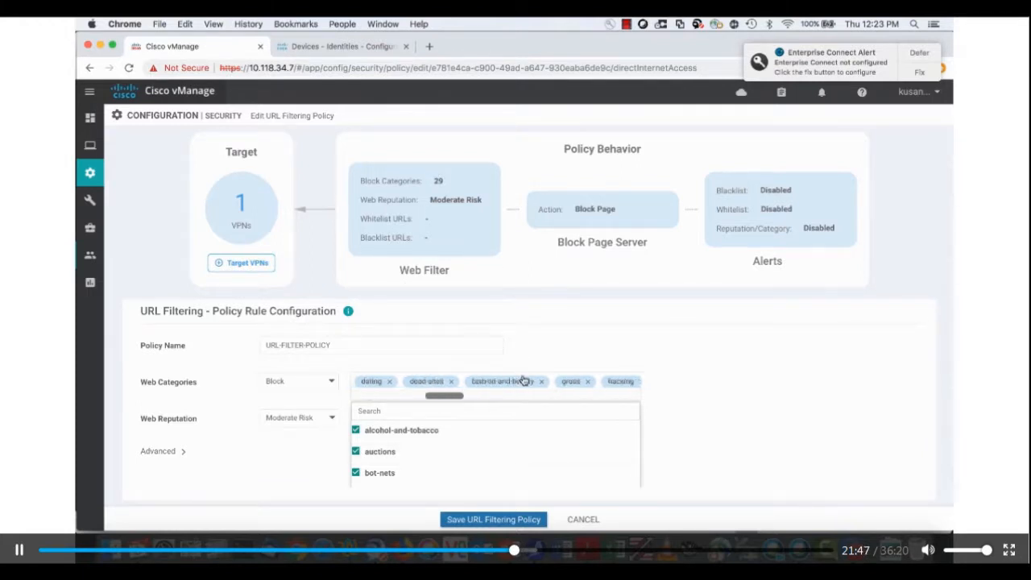
scroll(523, 380, "right", 3)
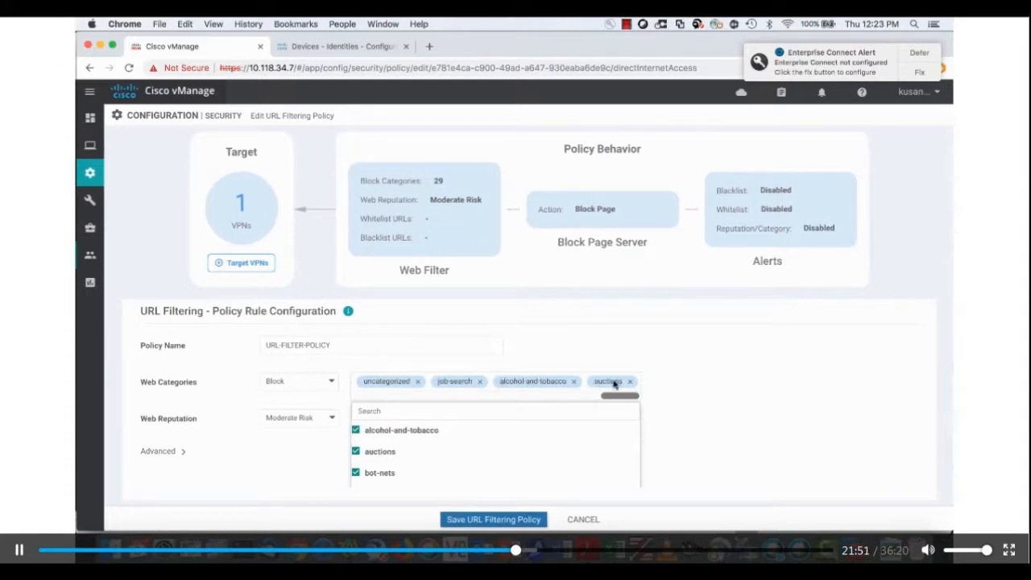
- Search the web categories for "fin" and add financial-services to the blocked ones
left_click(382, 410)
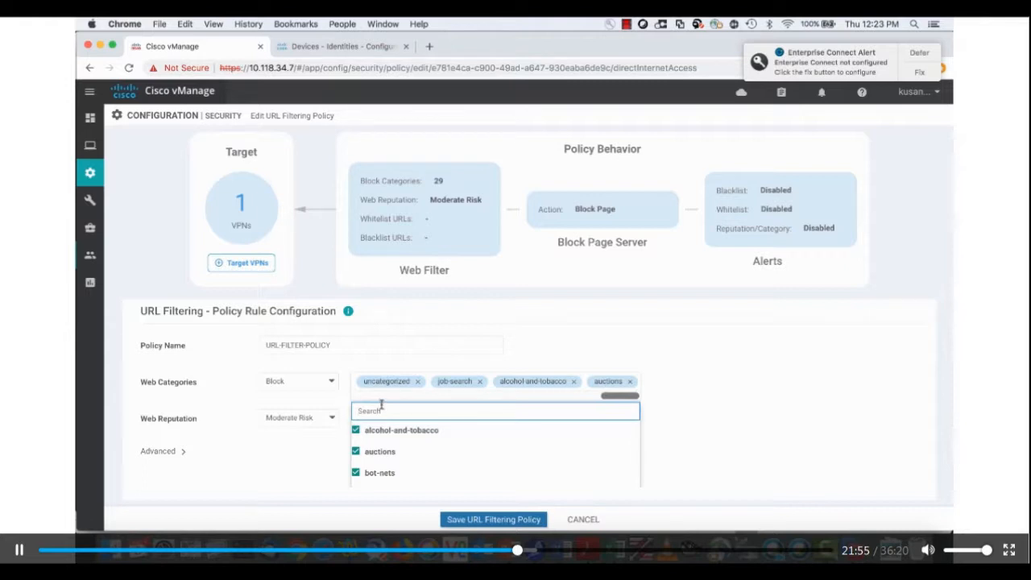
type("fin")
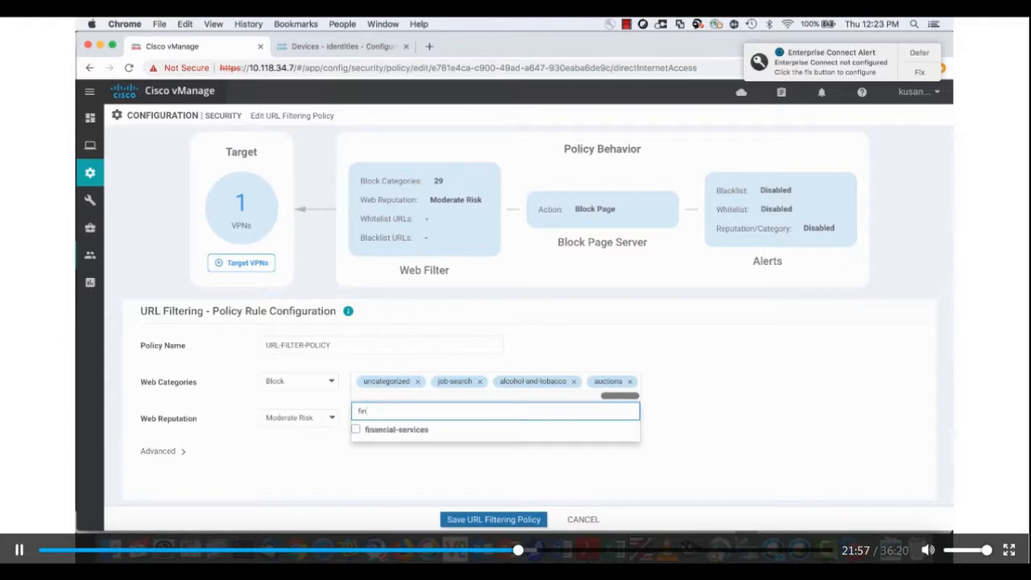
left_click(357, 430)
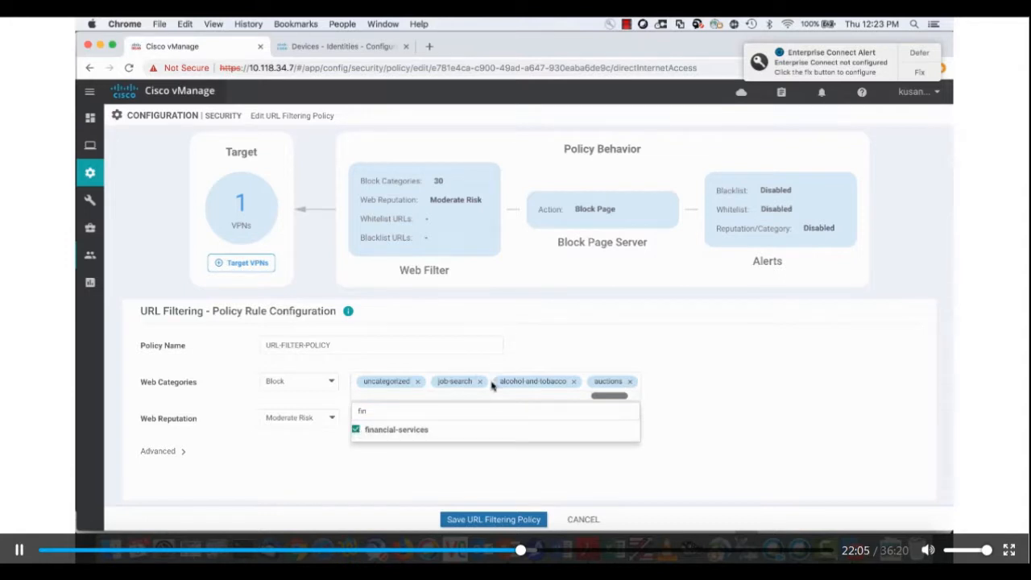
left_click(669, 466)
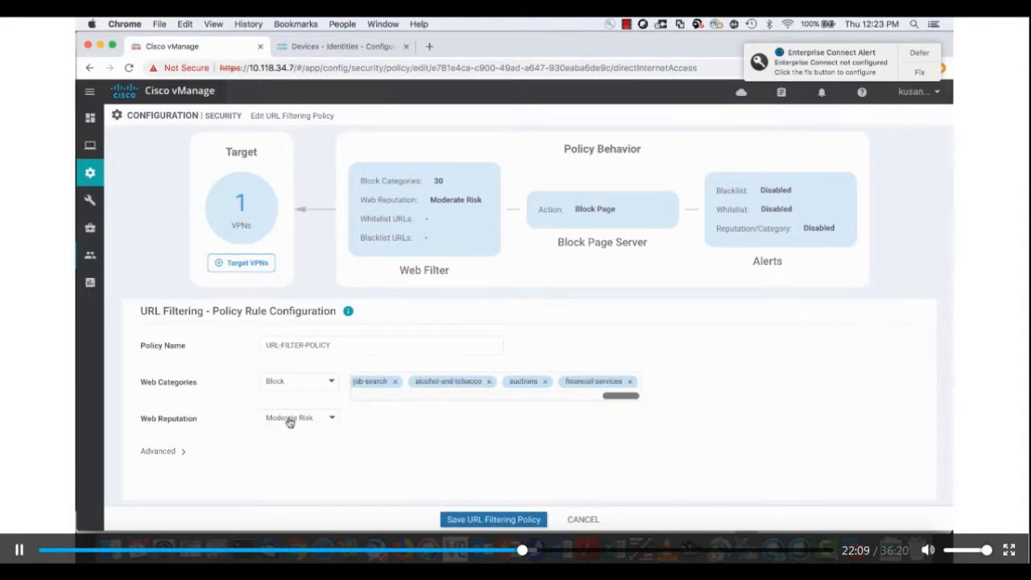
- Examine the available web reputation levels and the advanced whitelist and blacklist URL list options of URL-FILTER-POLICY
left_click(331, 420)
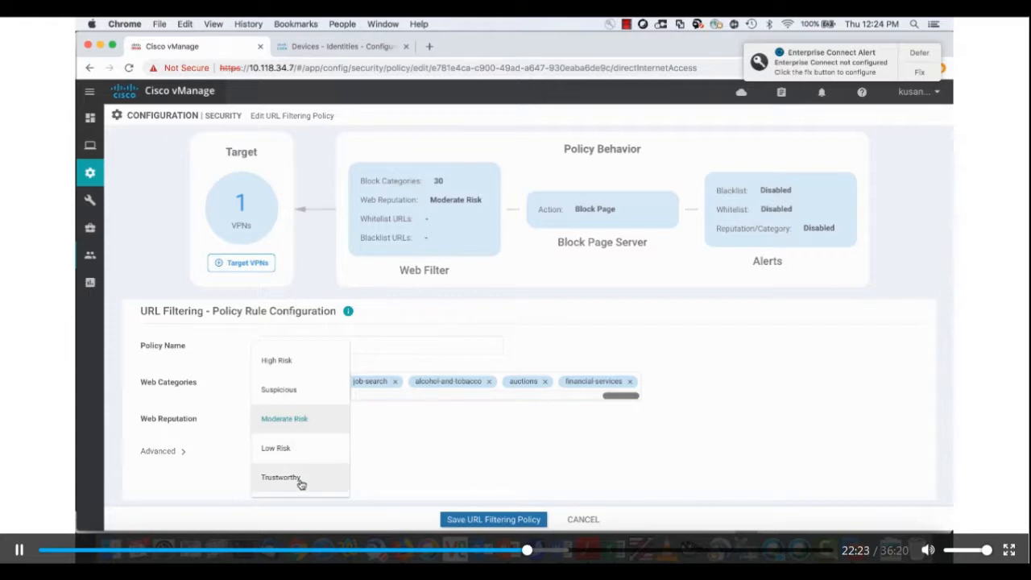
left_click(421, 435)
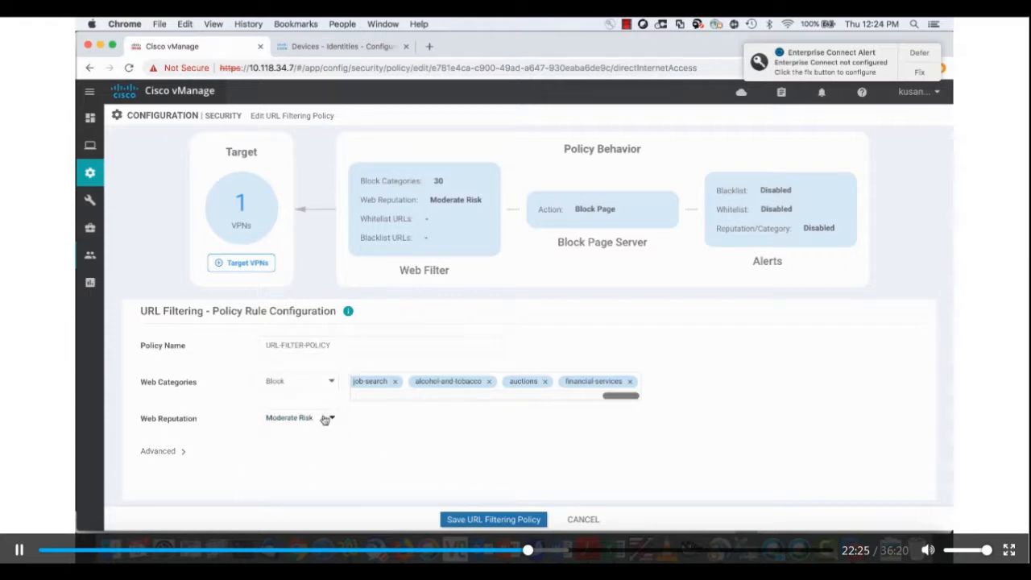
left_click(324, 420)
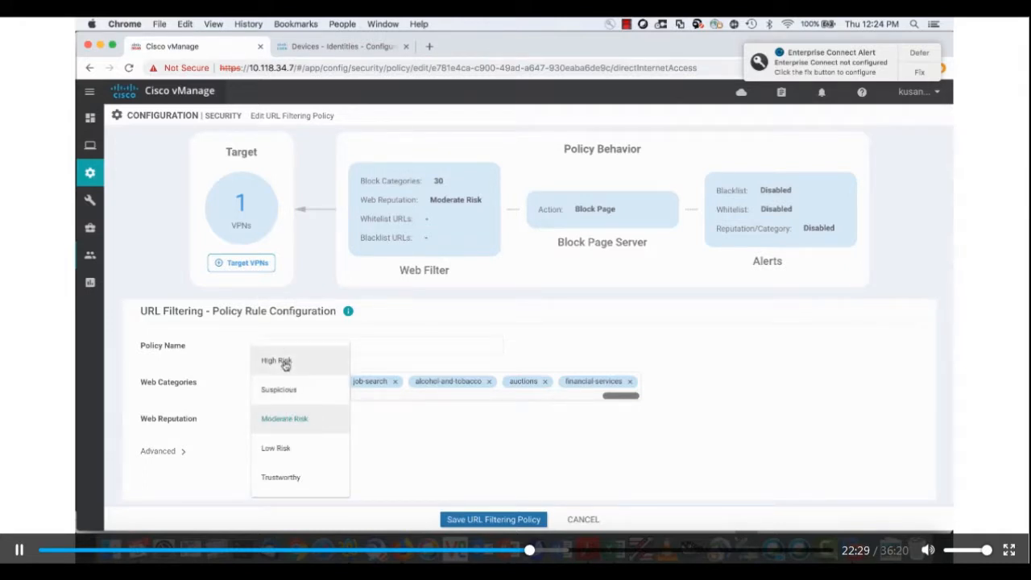
left_click(426, 444)
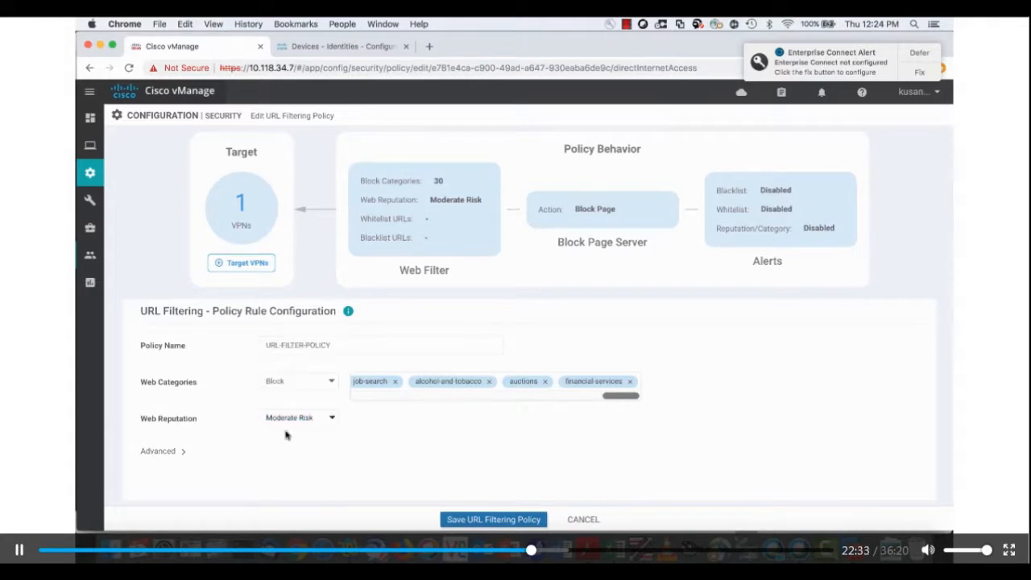
left_click(182, 451)
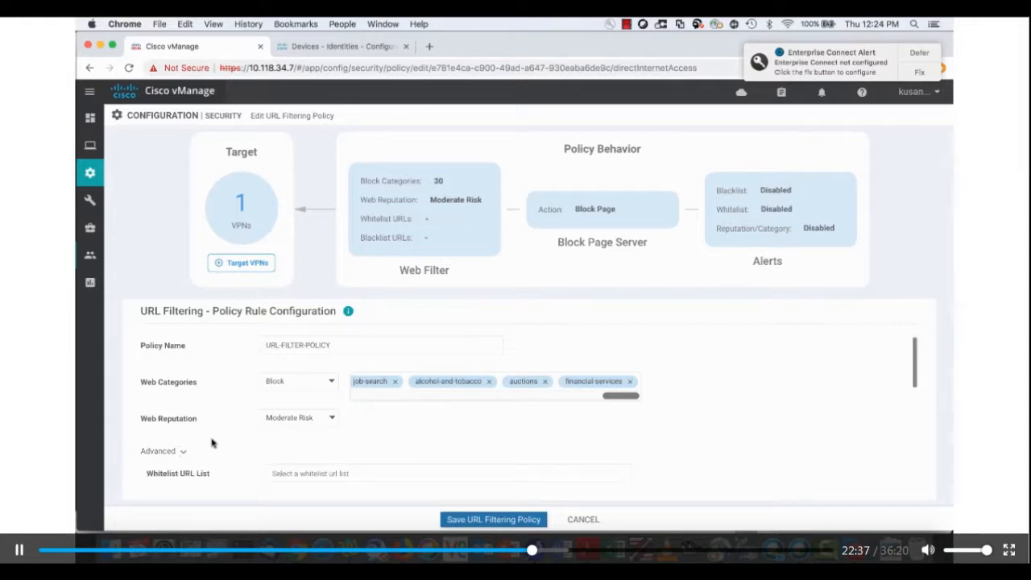
scroll(212, 442, "down", 3)
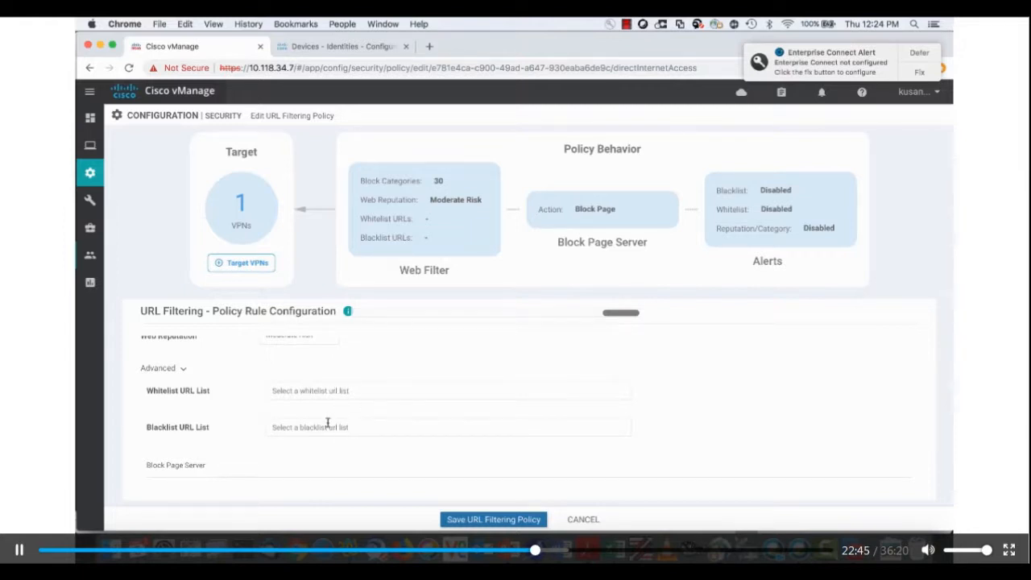
scroll(328, 425, "down", 5)
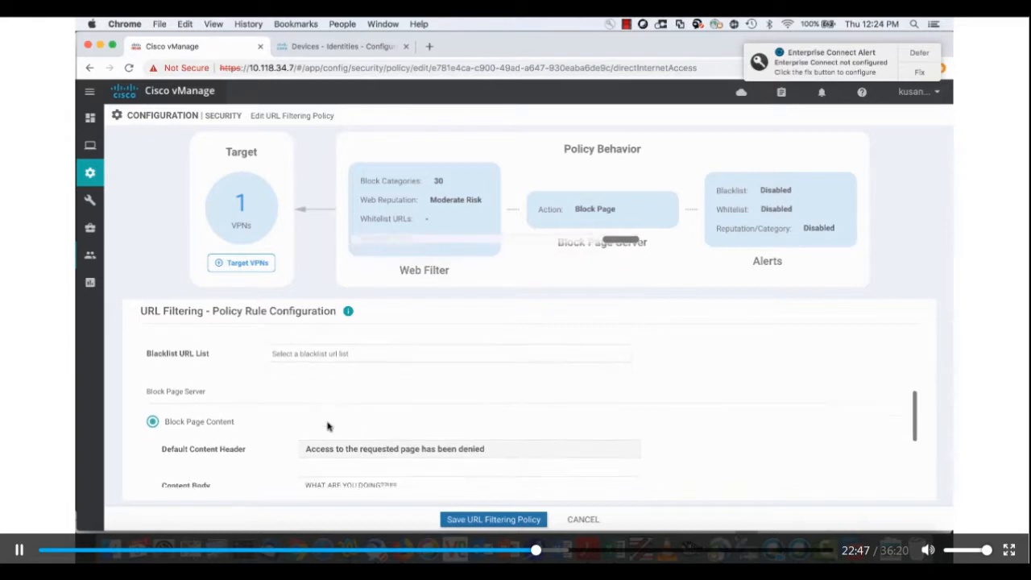
scroll(328, 427, "up", 3)
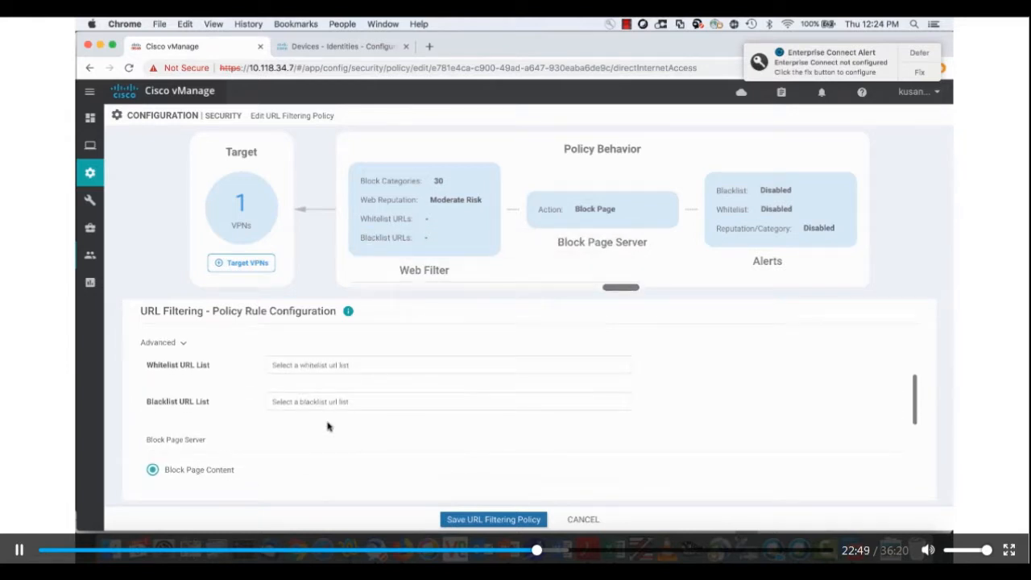
scroll(314, 408, "up", 5)
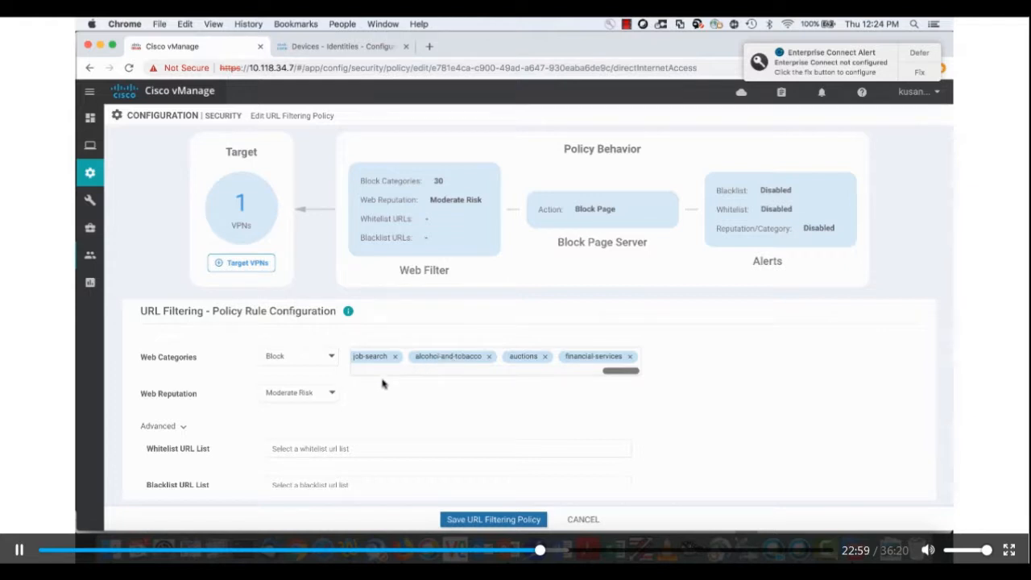
left_click(318, 395)
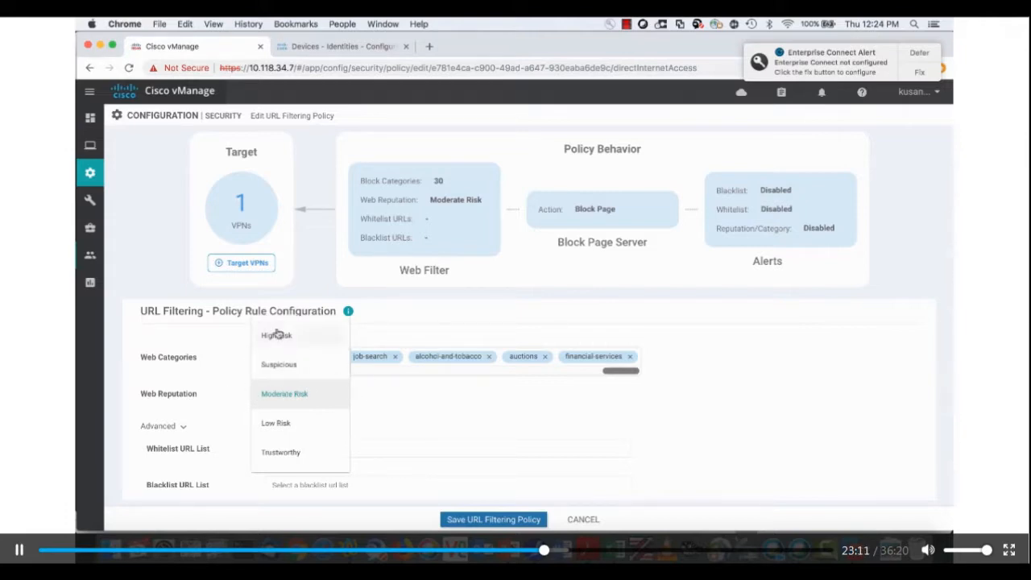
left_click(444, 414)
- Examine the block page content, redirect URL and alert options of URL-FILTER-POLICY, and leave it without saving
scroll(438, 428, "down", 2)
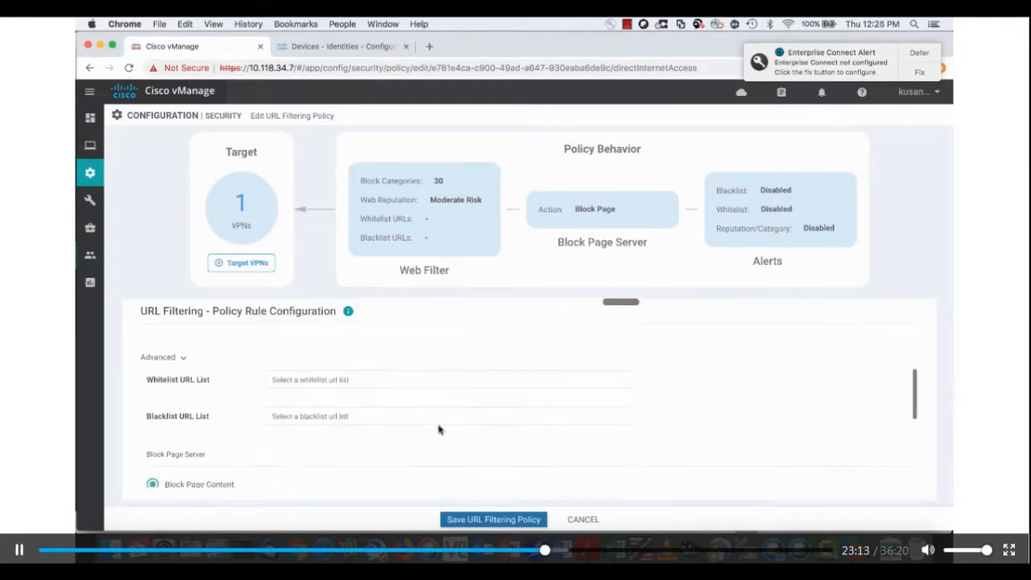
scroll(435, 428, "down", 4)
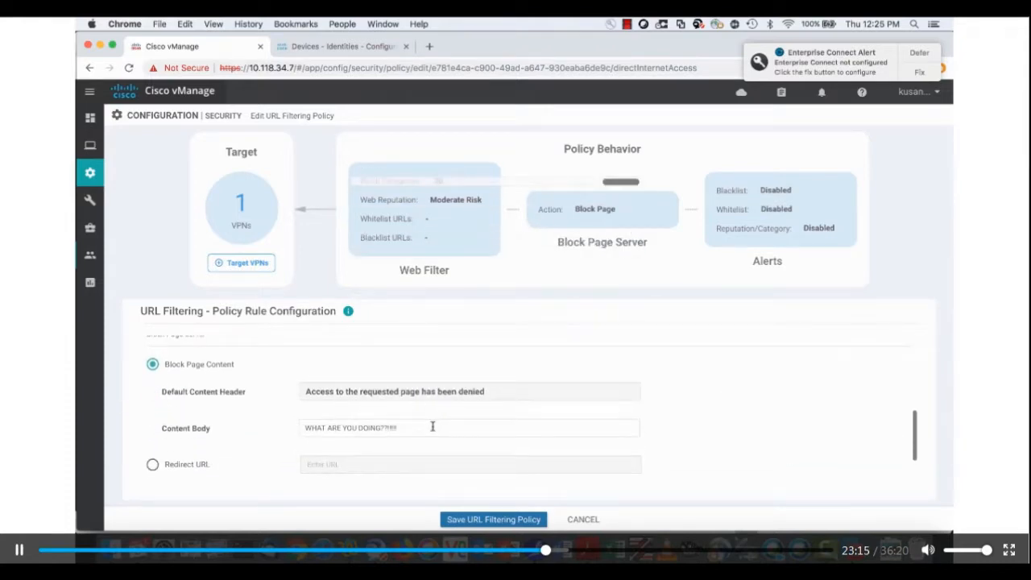
scroll(433, 427, "down", 1)
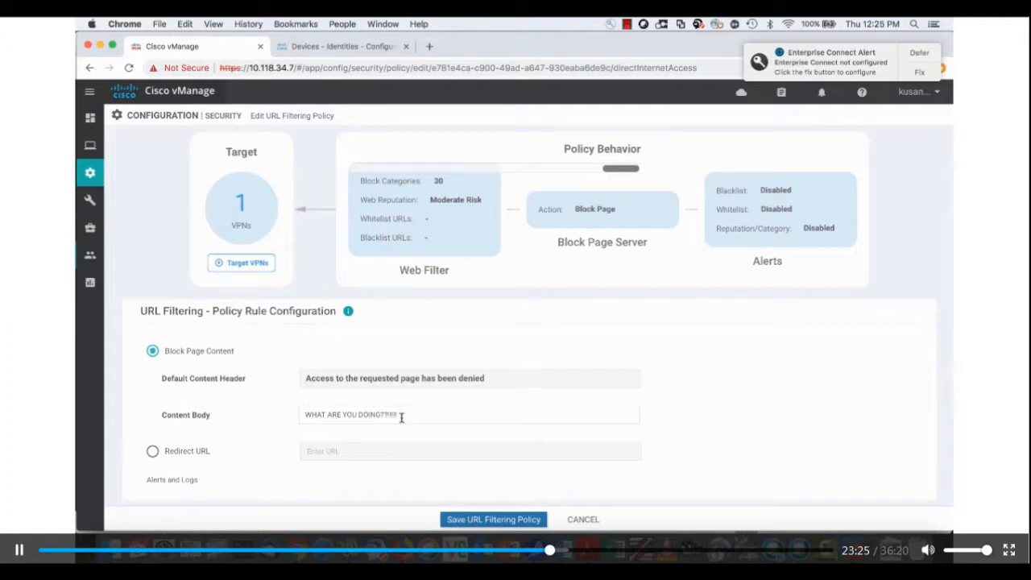
scroll(401, 417, "down", 1)
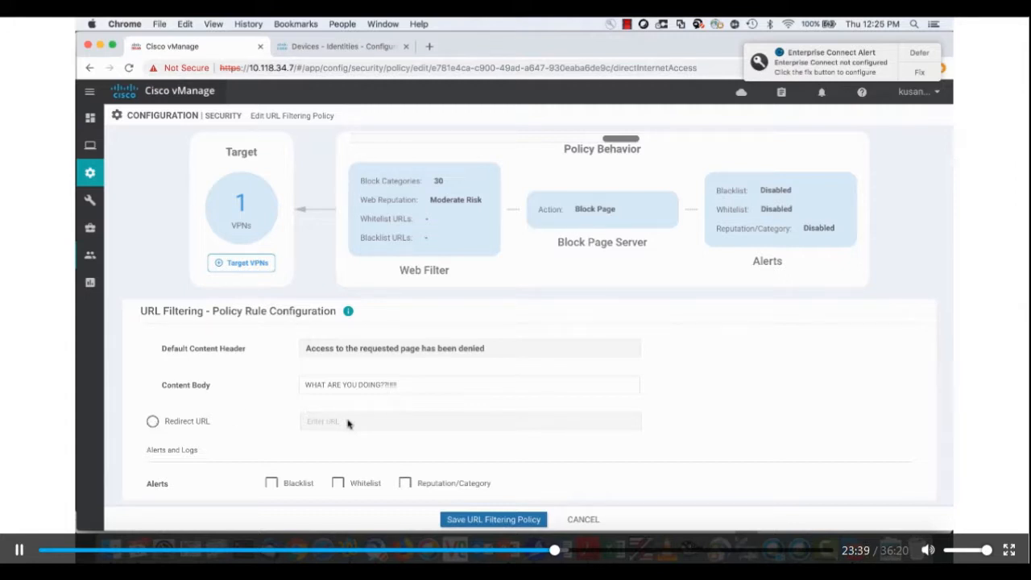
scroll(348, 423, "down", 1)
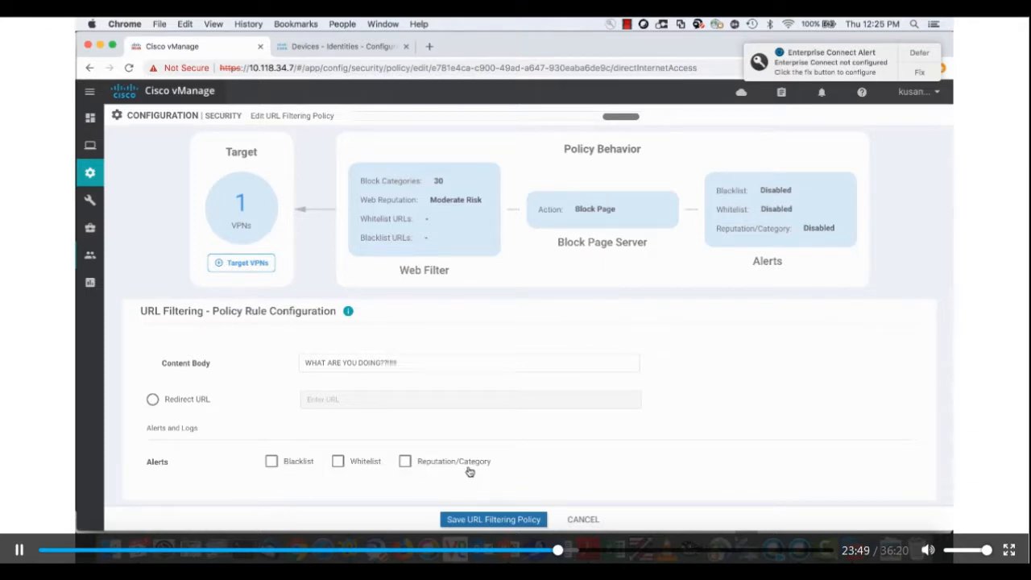
left_click(584, 519)
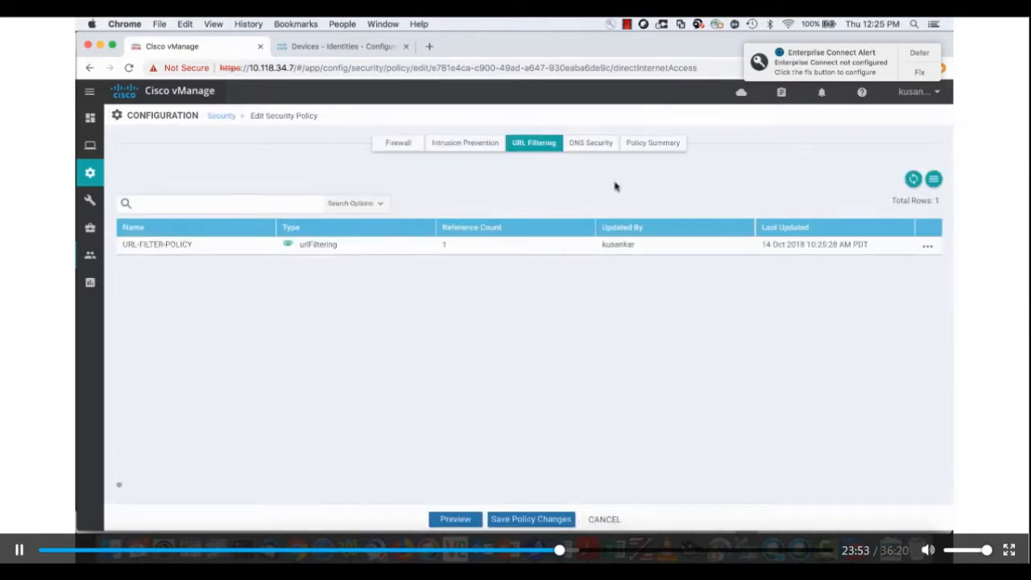
- Open the DNS security policy UMBRELLA-POLICY for editing, examine its registration, VPN and DNS server settings, and switch to the Cisco Umbrella network devices page
left_click(592, 145)
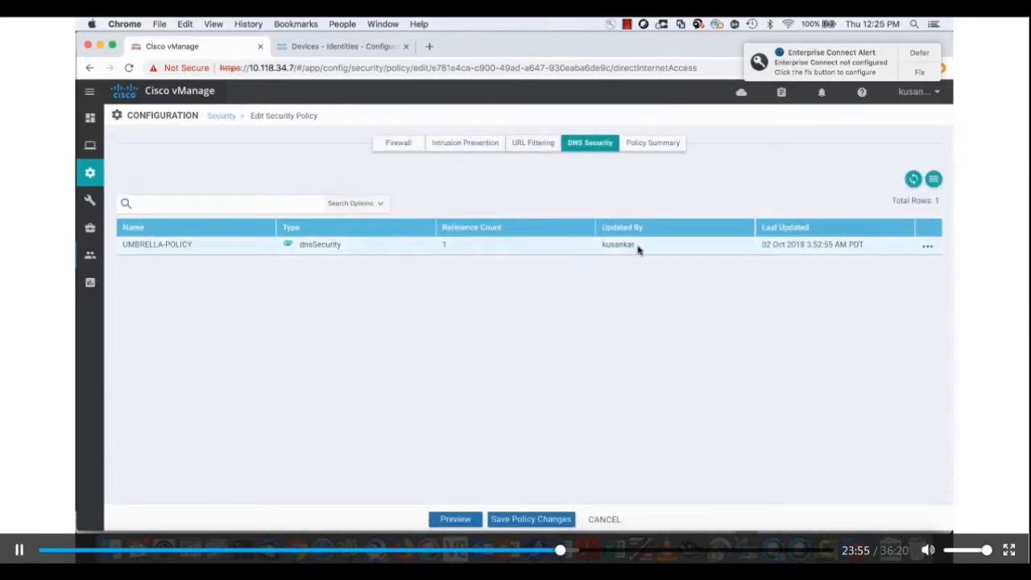
left_click(926, 246)
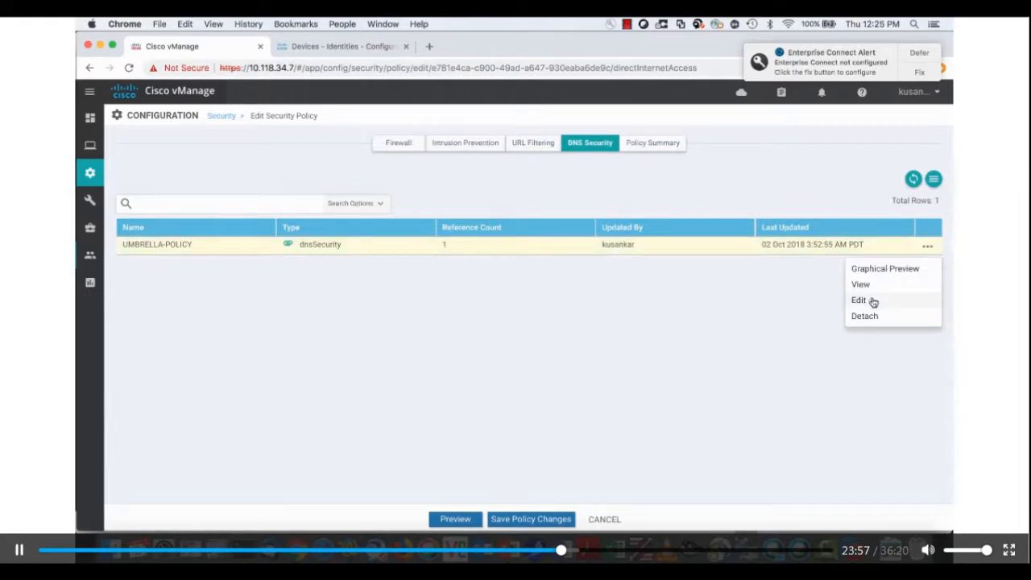
left_click(872, 300)
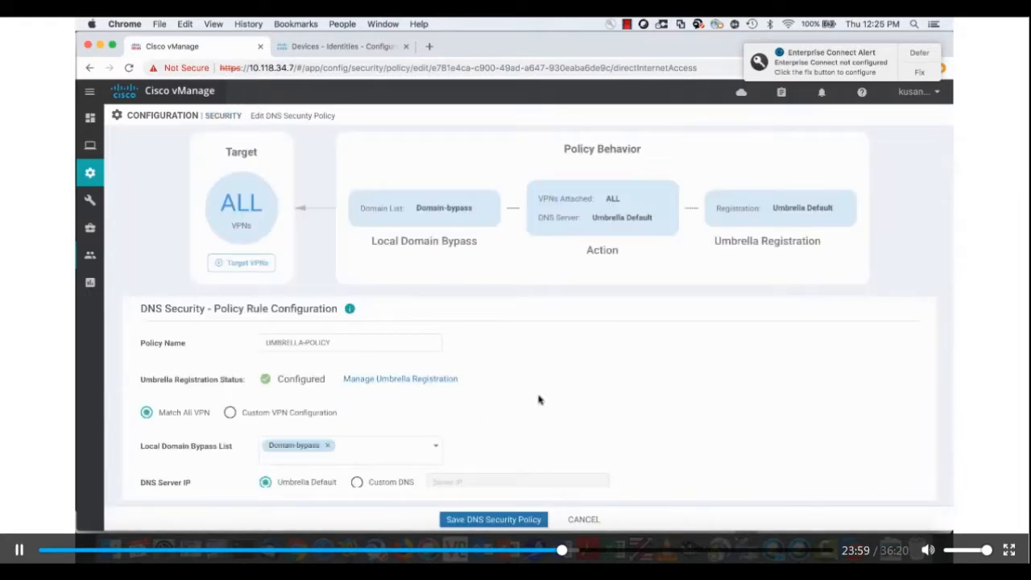
scroll(539, 400, "down", 2)
scroll(539, 400, "up", 1)
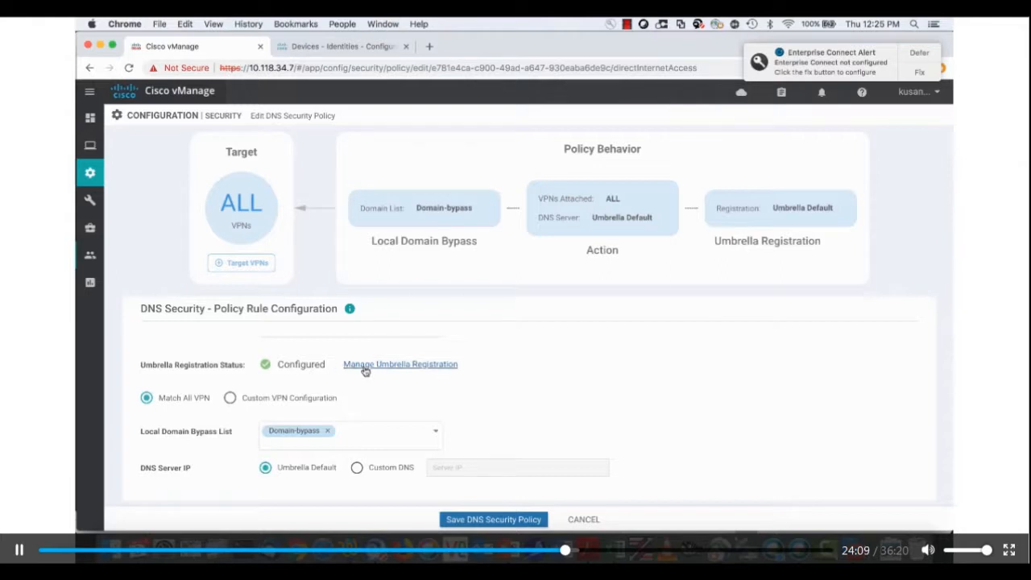
scroll(365, 370, "up", 2)
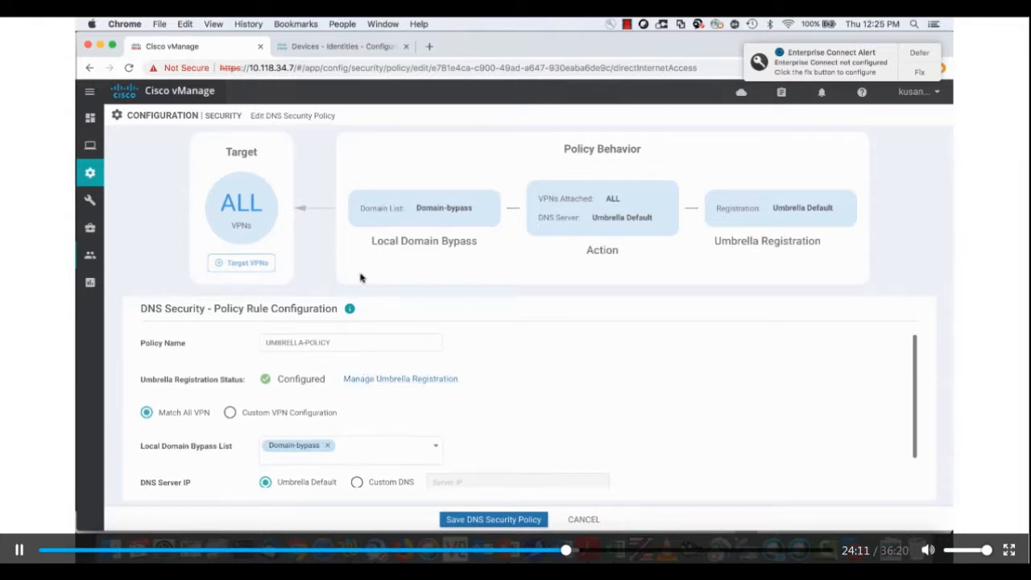
left_click(359, 46)
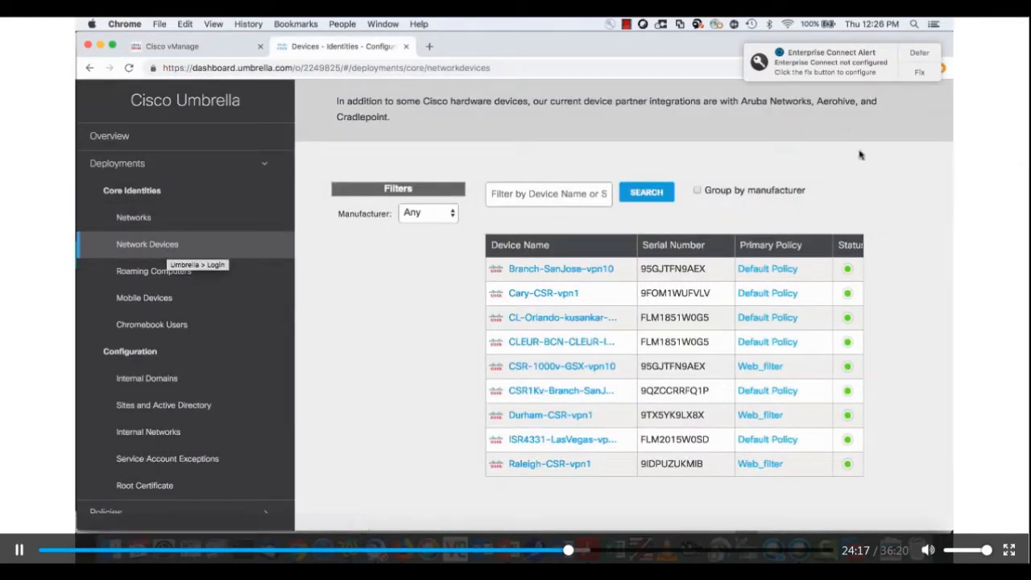
- Dismiss the Enterprise Connect alert, display the API token on the Umbrella network devices page and select the token text
scroll(863, 176, "up", 5)
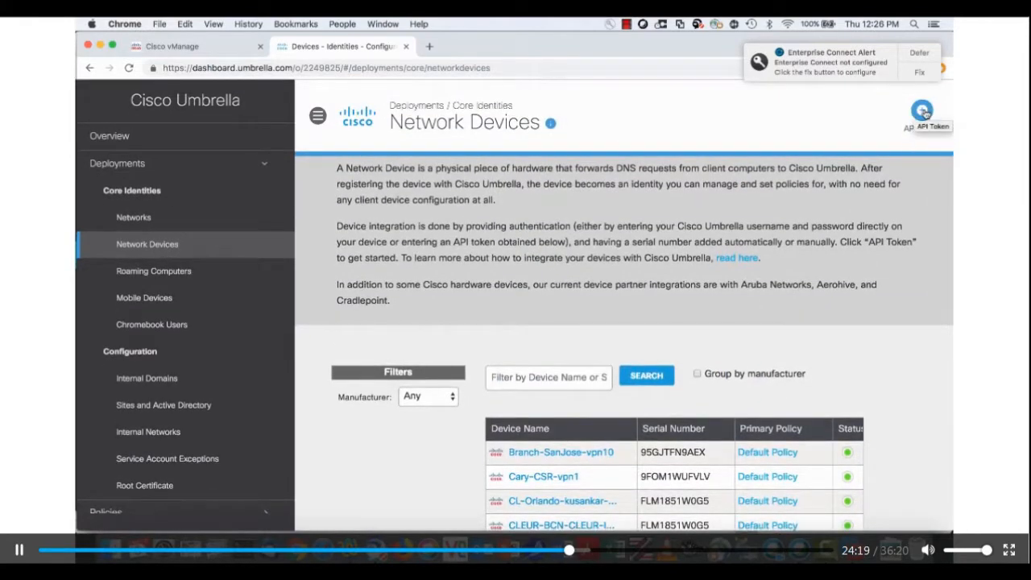
left_click(923, 111)
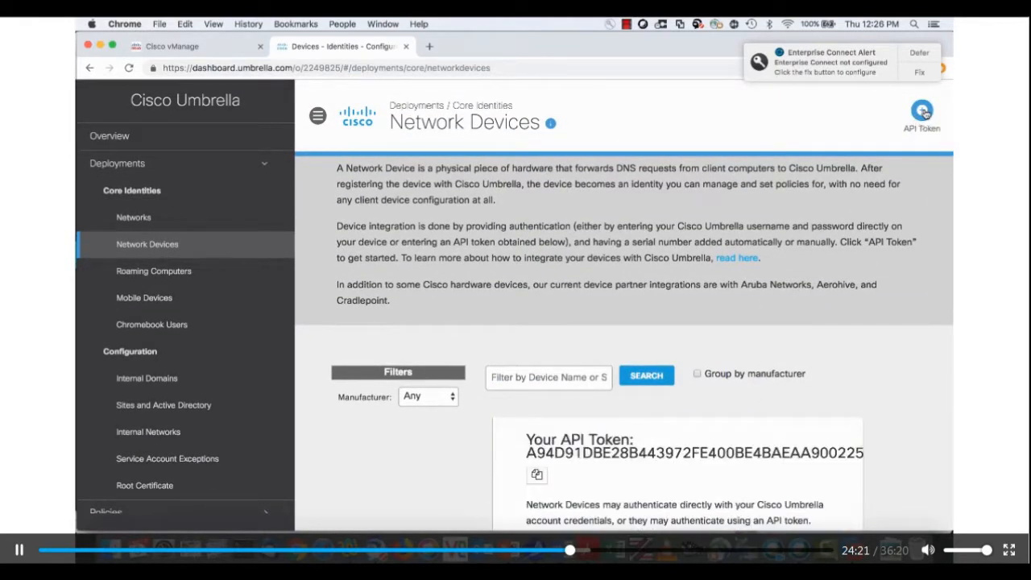
left_click(919, 54)
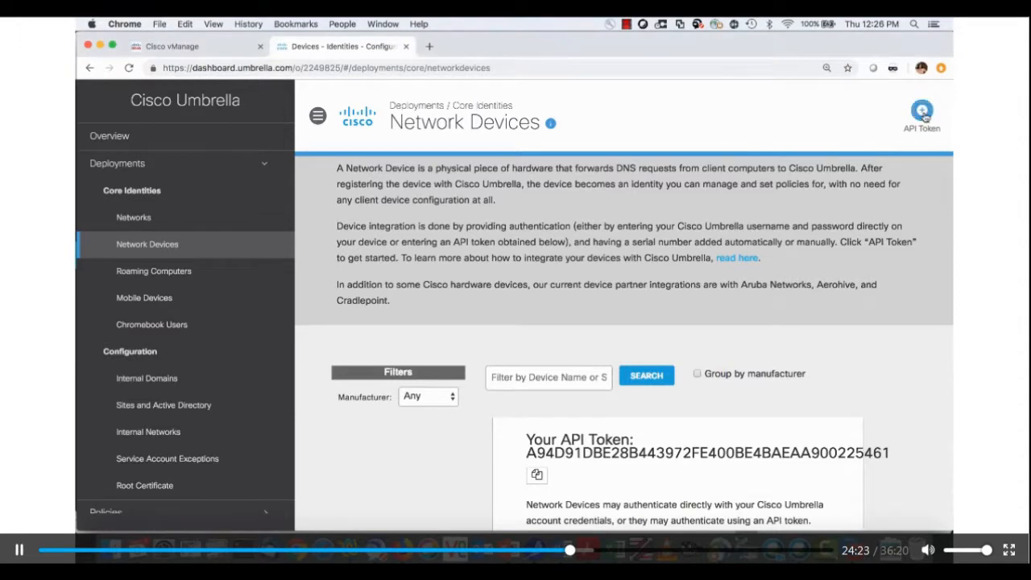
left_click(922, 113)
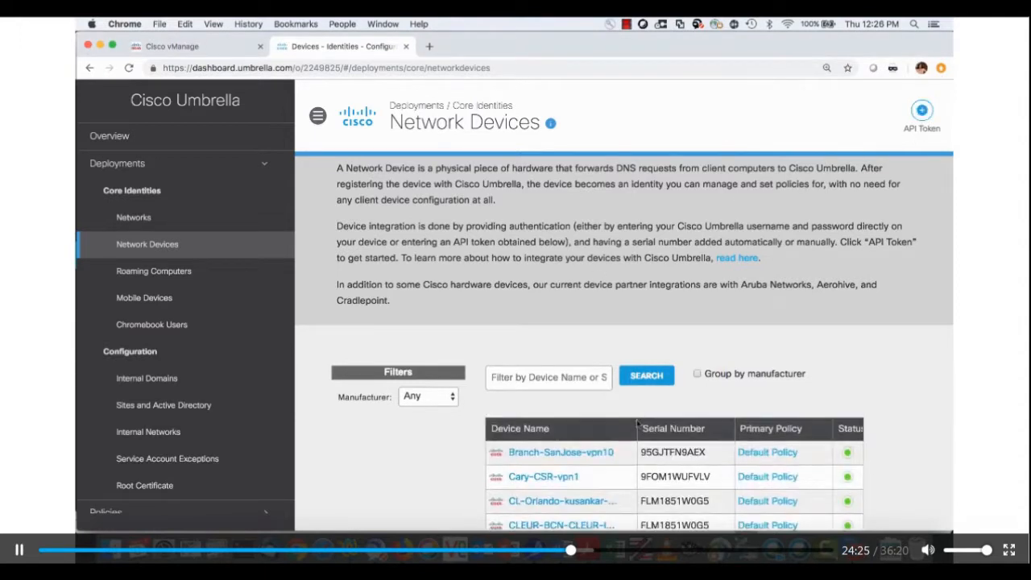
left_click(922, 125)
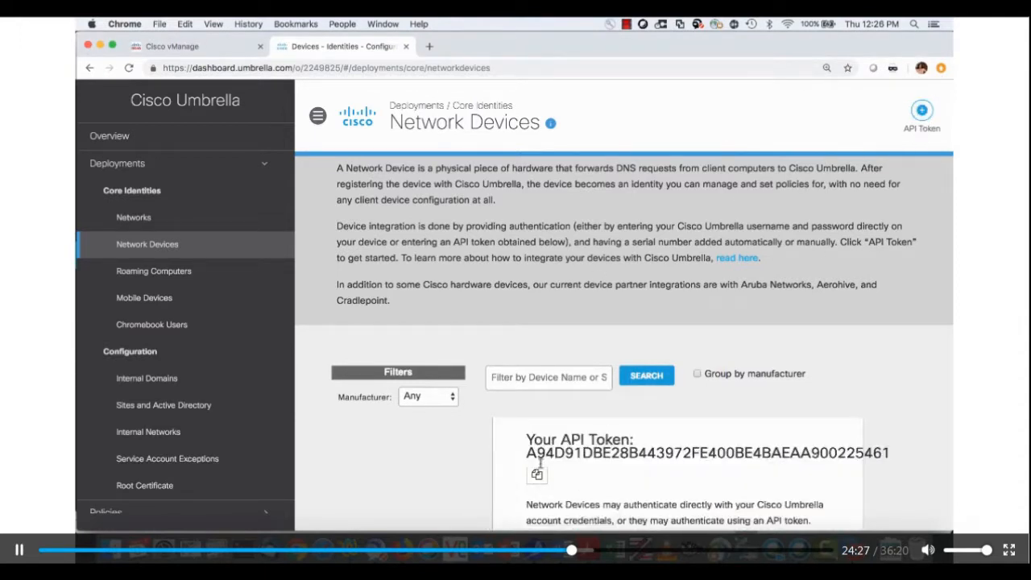
left_click_drag(526, 458, 706, 452)
double_click(706, 452)
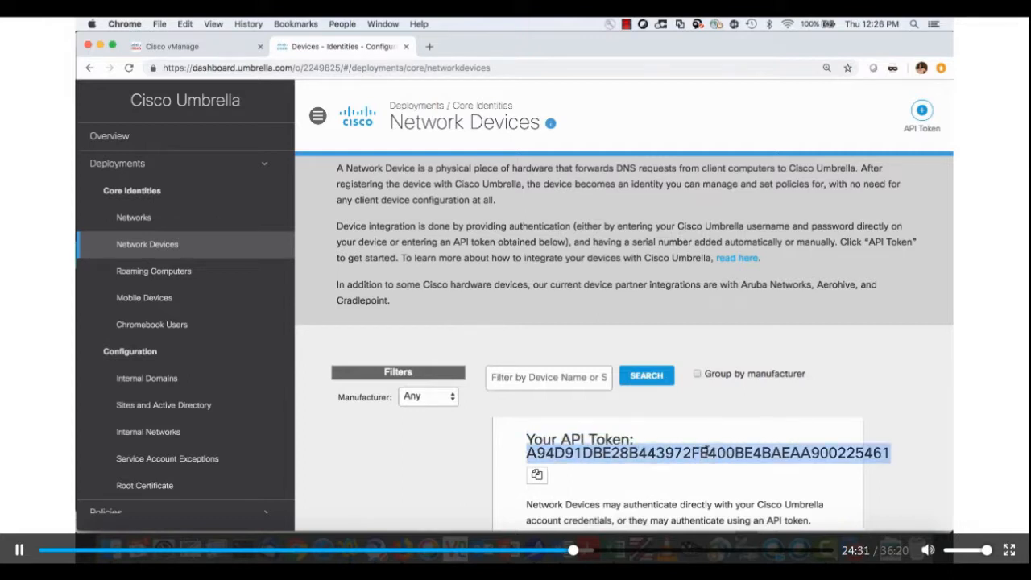
- Switch to vManage and view the API token stored under Umbrella DNS Re-direct in the administration settings
left_click(232, 48)
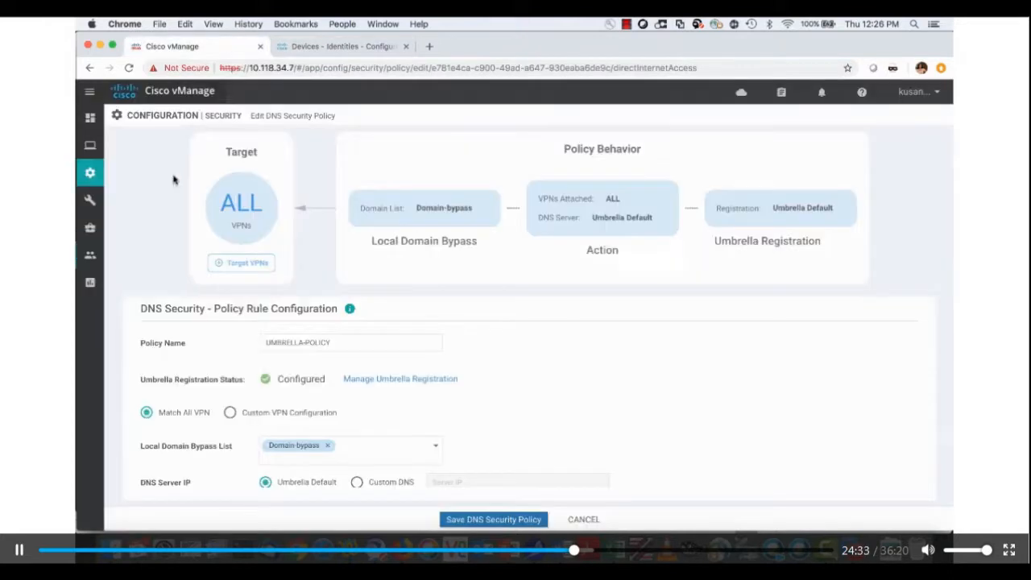
mouse_move(101, 227)
mouse_move(91, 255)
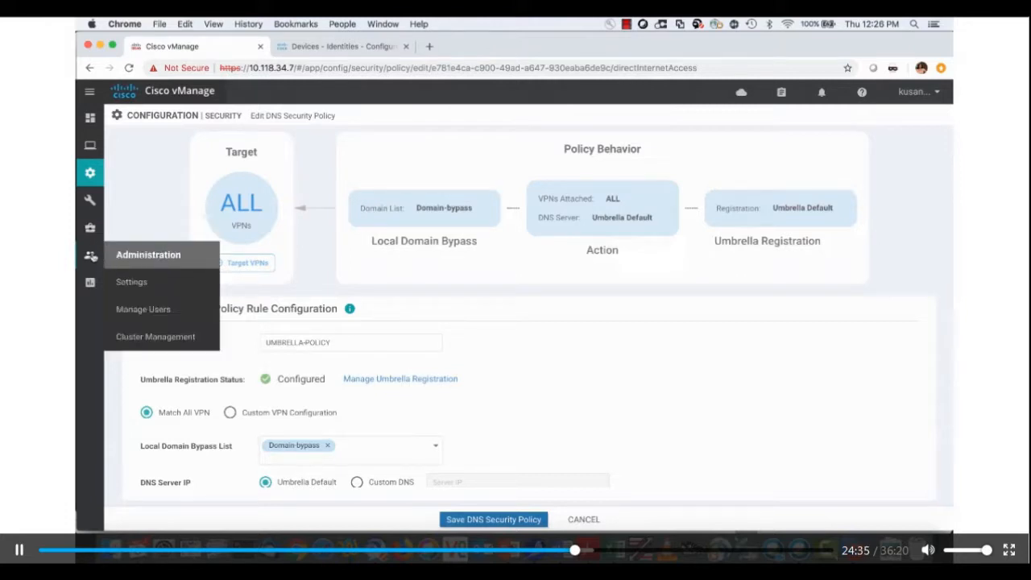
left_click(131, 282)
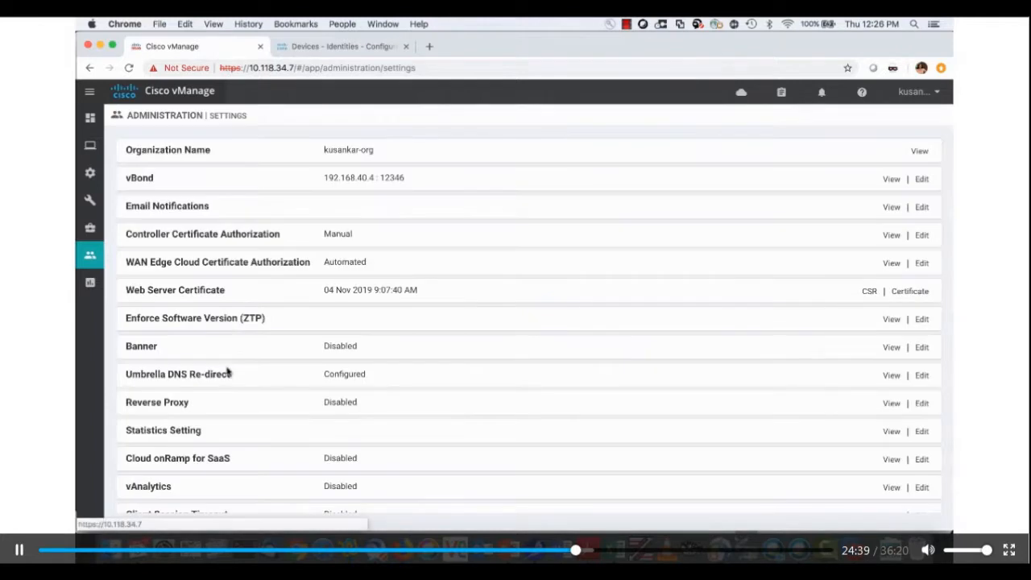
left_click(889, 376)
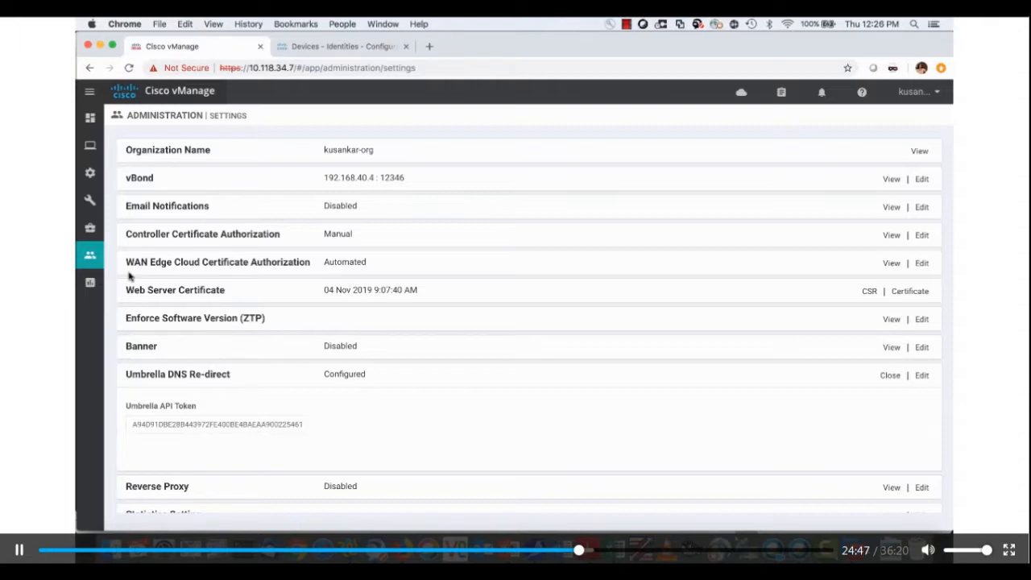
- Return to the security policy list, edit SECURITY-POLICY and open its DNS security policy UMBRELLA-POLICY for editing
mouse_move(87, 174)
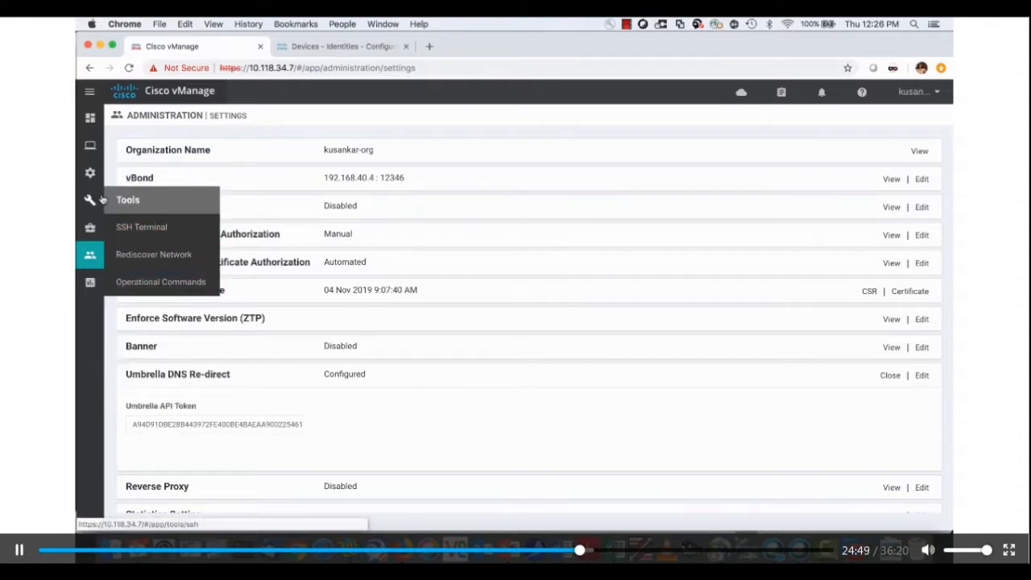
left_click(133, 308)
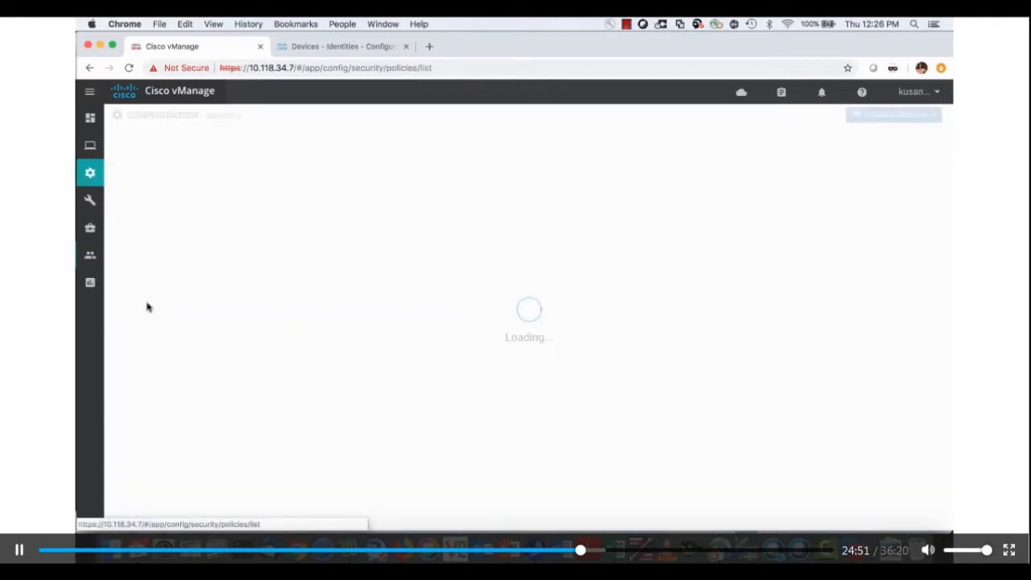
left_click(927, 211)
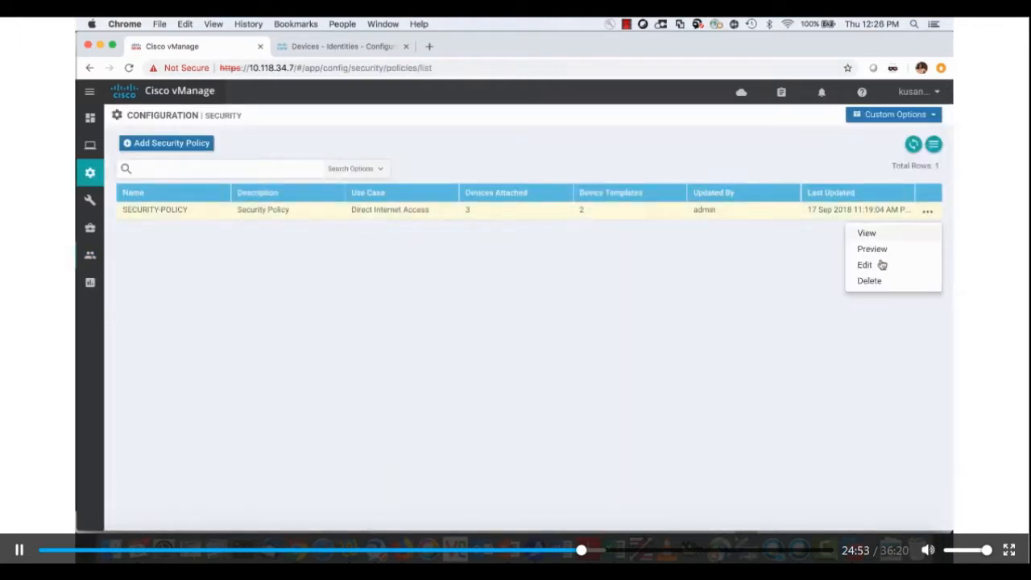
left_click(864, 265)
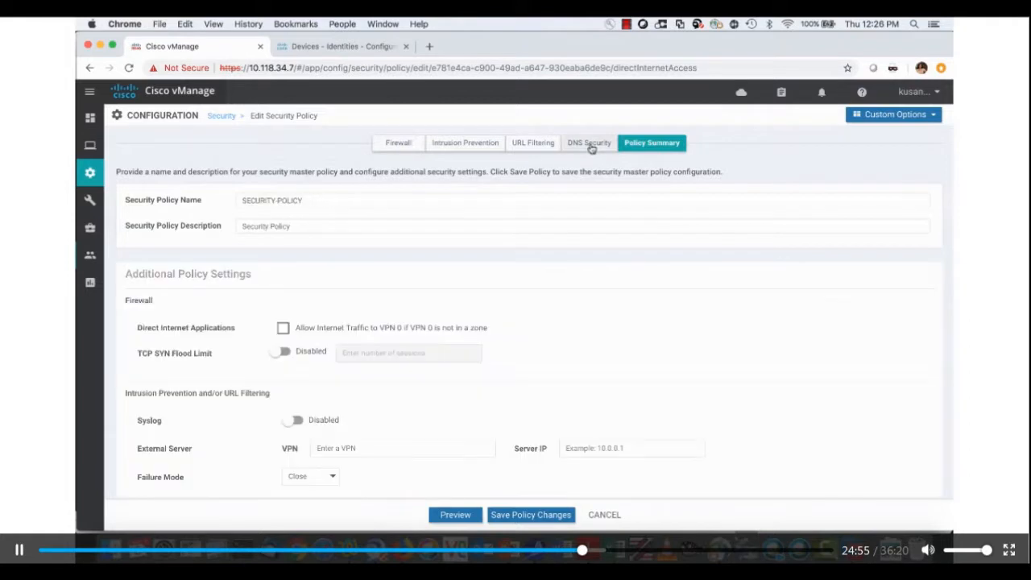
left_click(588, 144)
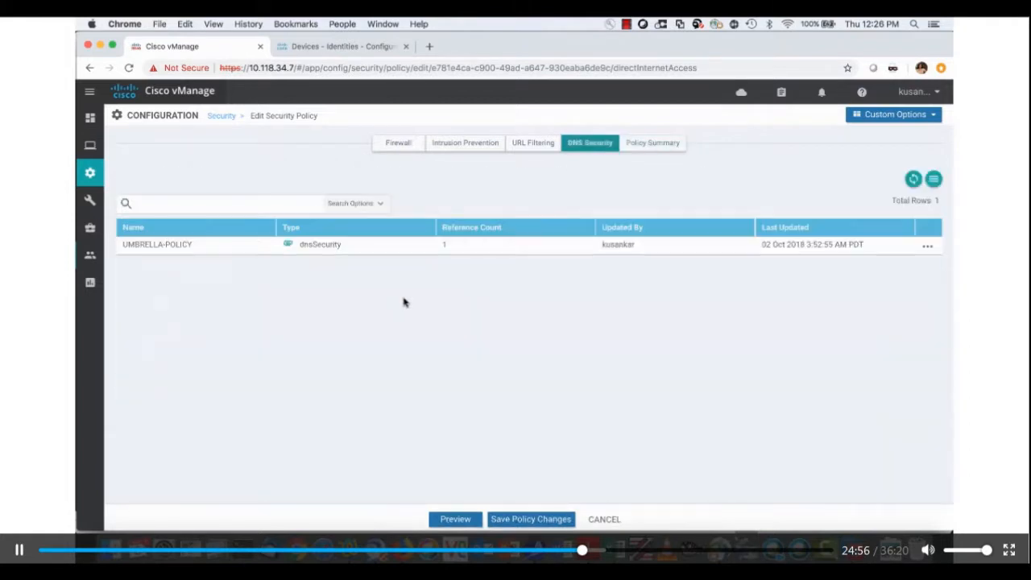
left_click(928, 247)
left_click(856, 304)
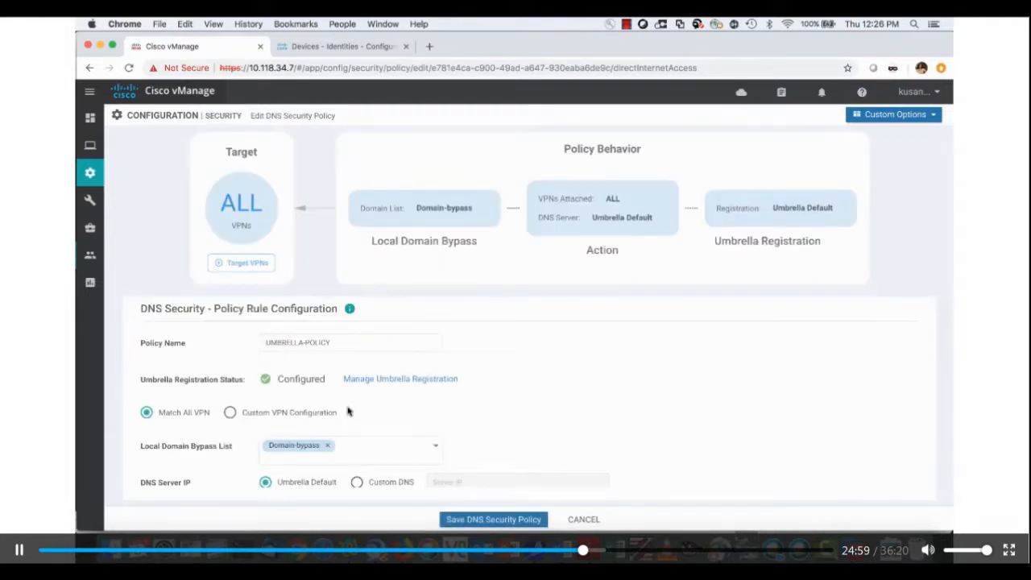
- Examine the Umbrella registration token dialog, the DNS server options and the advanced DNSCrypt setting of UMBRELLA-POLICY
left_click(372, 379)
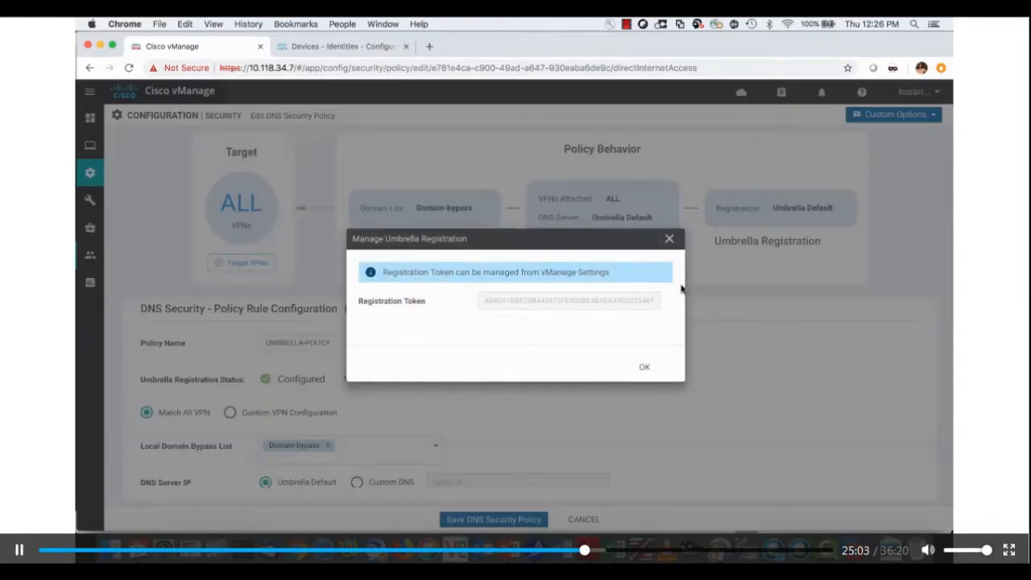
left_click(669, 240)
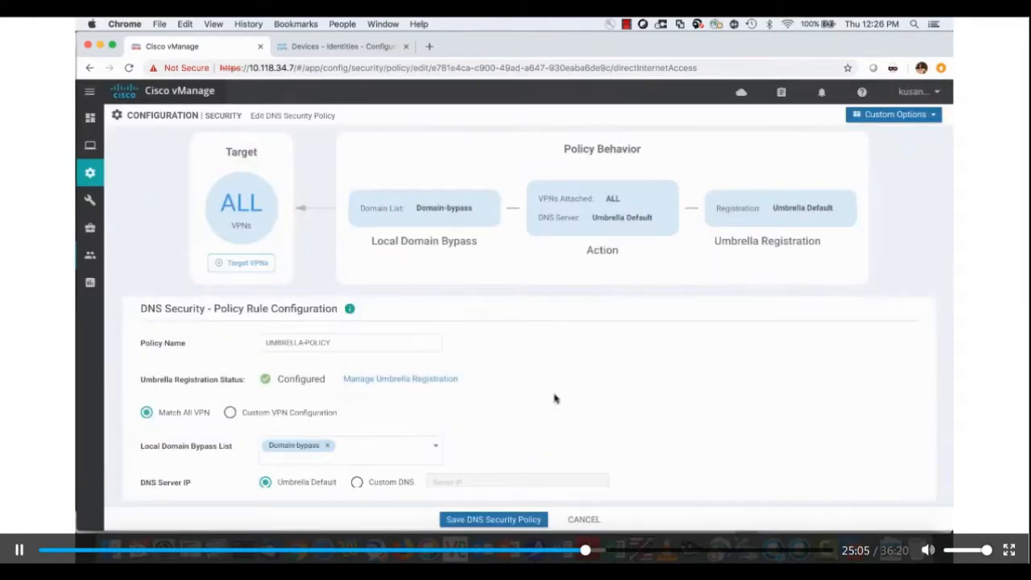
scroll(553, 398, "down", 2)
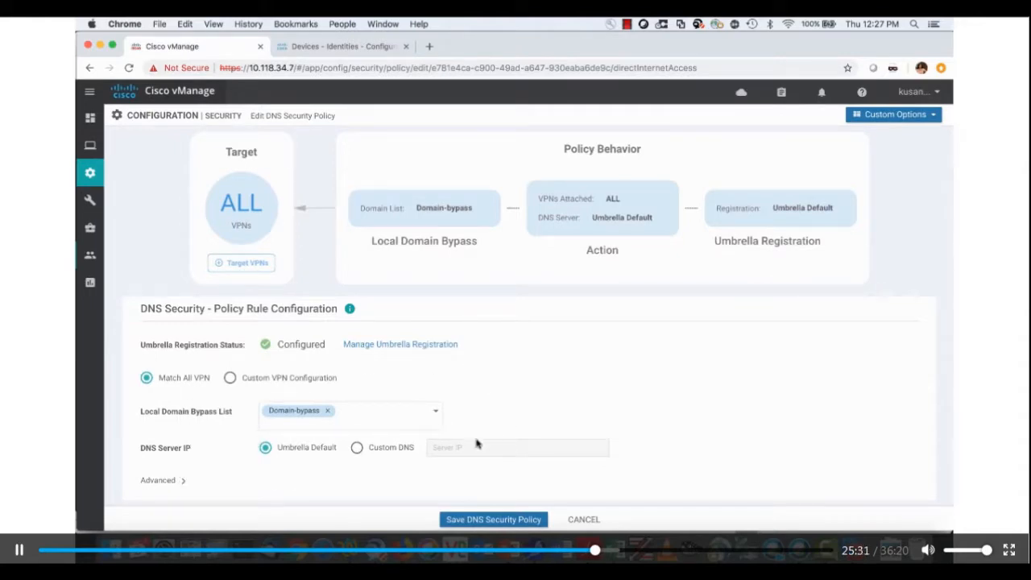
left_click(180, 479)
scroll(247, 462, "down", 2)
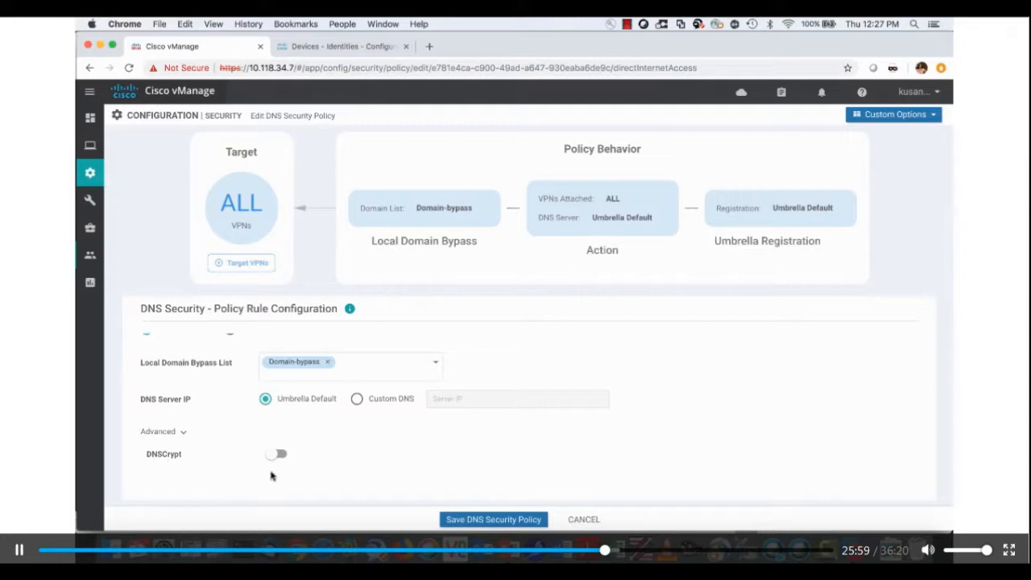
- Switch to Cisco Umbrella, open the Activity Search report and filter the requests by the Blocked response
left_click(351, 48)
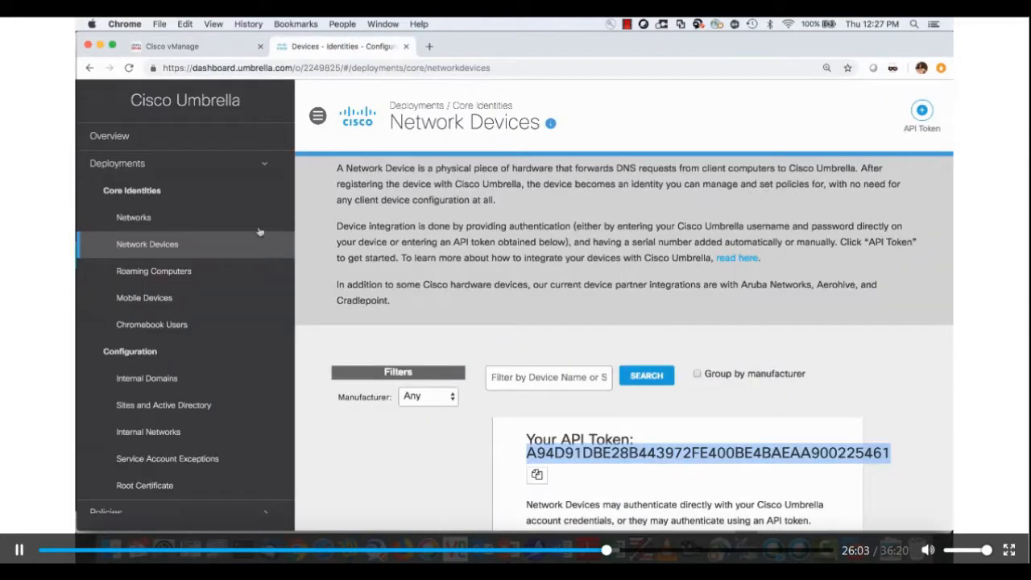
scroll(189, 367, "down", 3)
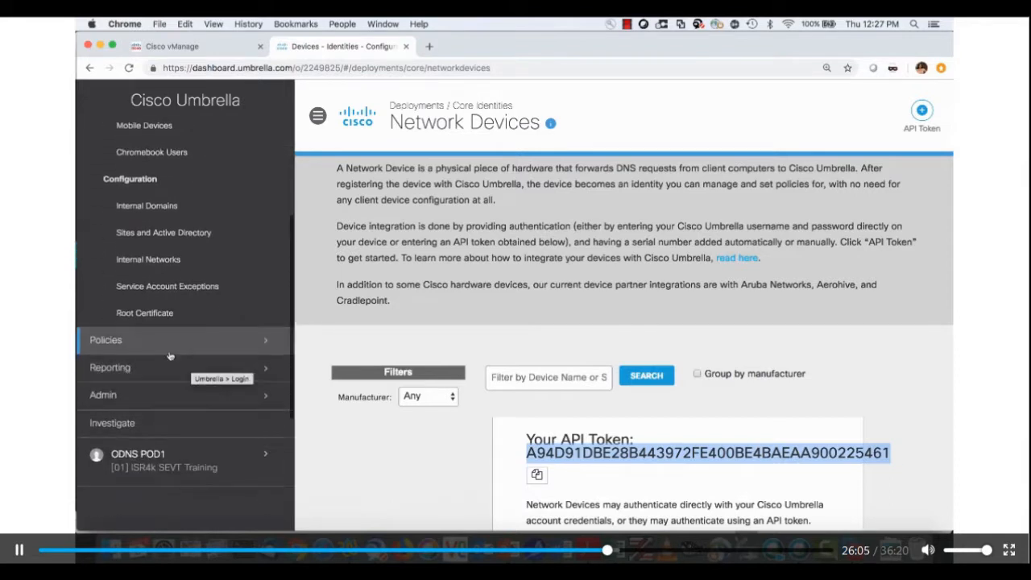
left_click(174, 367)
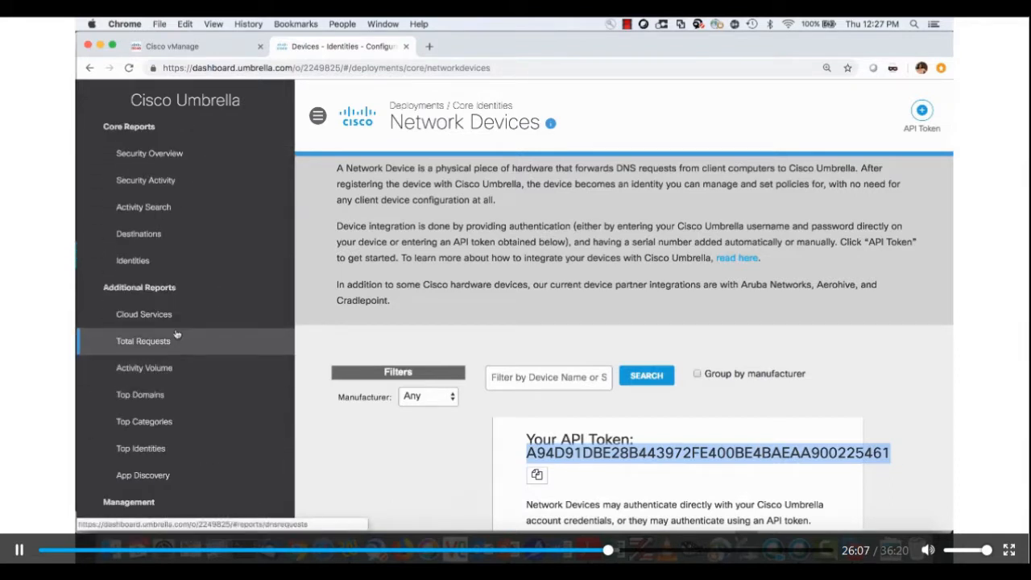
left_click(157, 208)
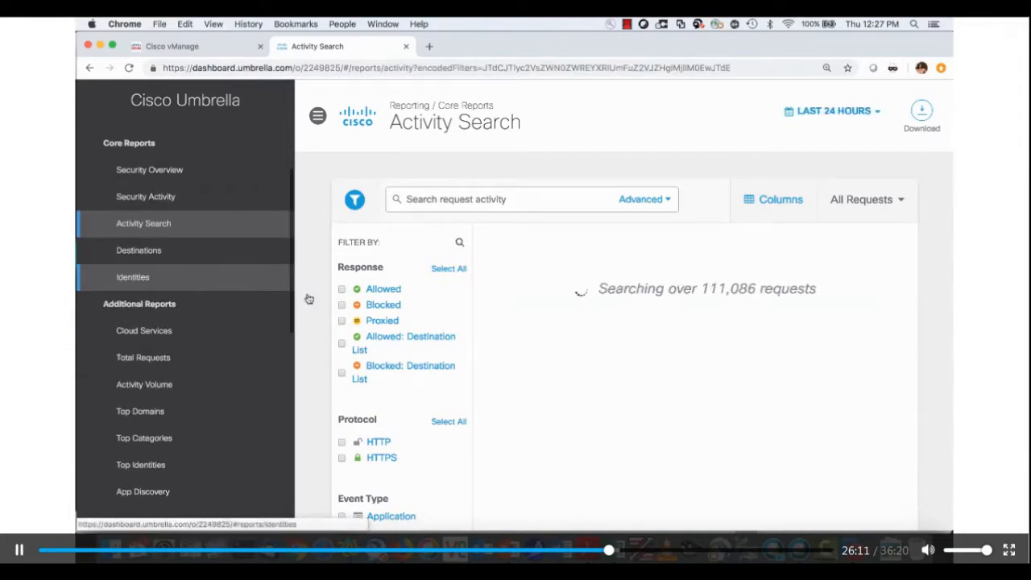
left_click(384, 306)
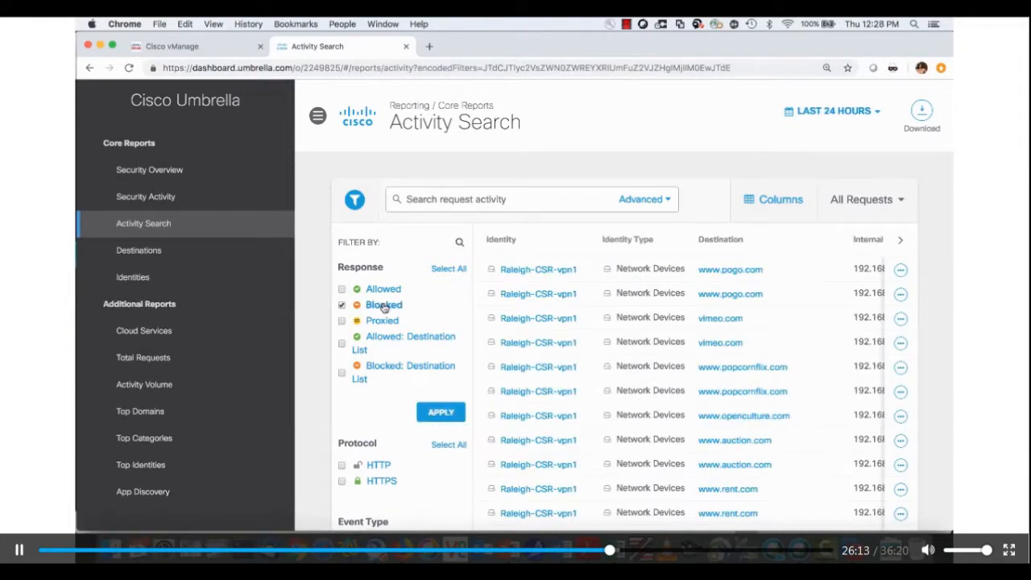
left_click(447, 413)
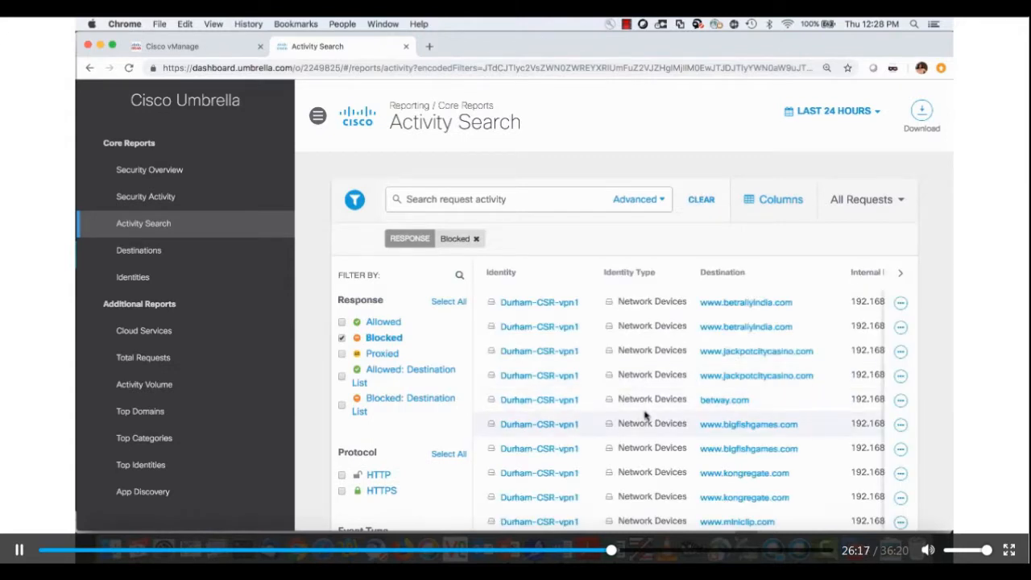
- Examine the destinations, internal and external IPs, actions and categories of the blocked requests in the Activity Search report
scroll(644, 415, "down", 3)
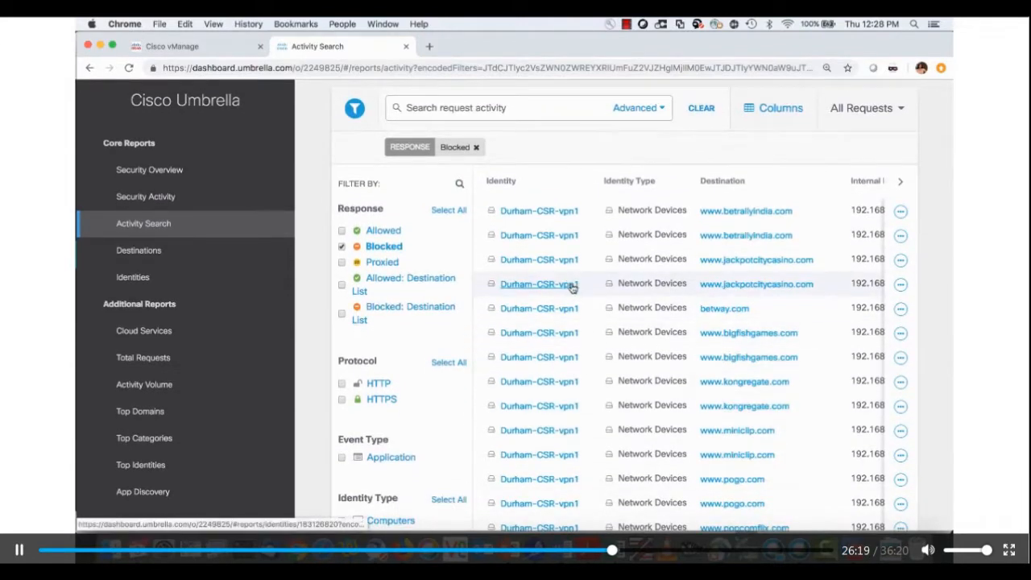
scroll(572, 288, "down", 3)
scroll(572, 287, "right", 2)
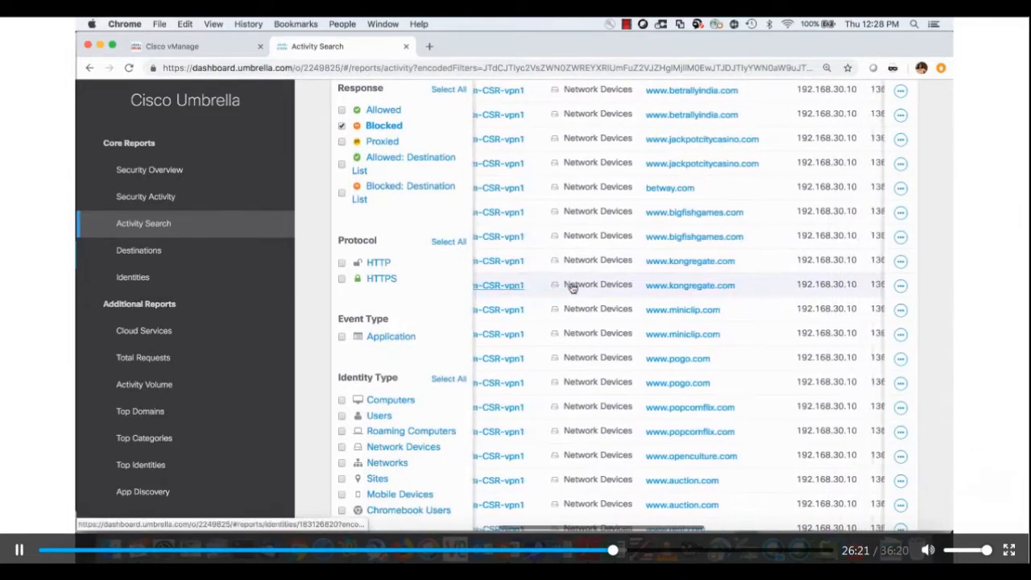
scroll(572, 288, "right", 3)
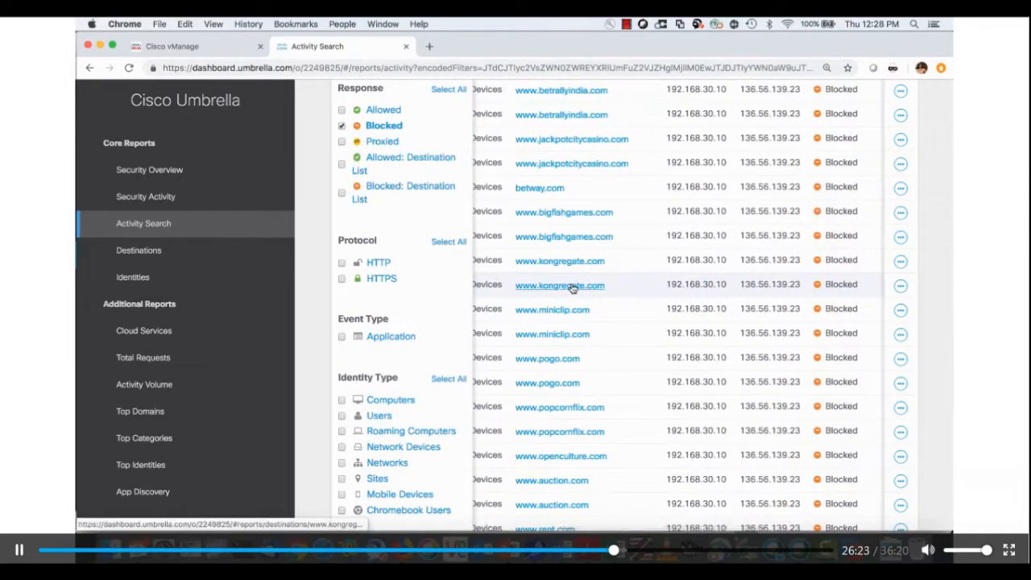
scroll(572, 288, "right", 3)
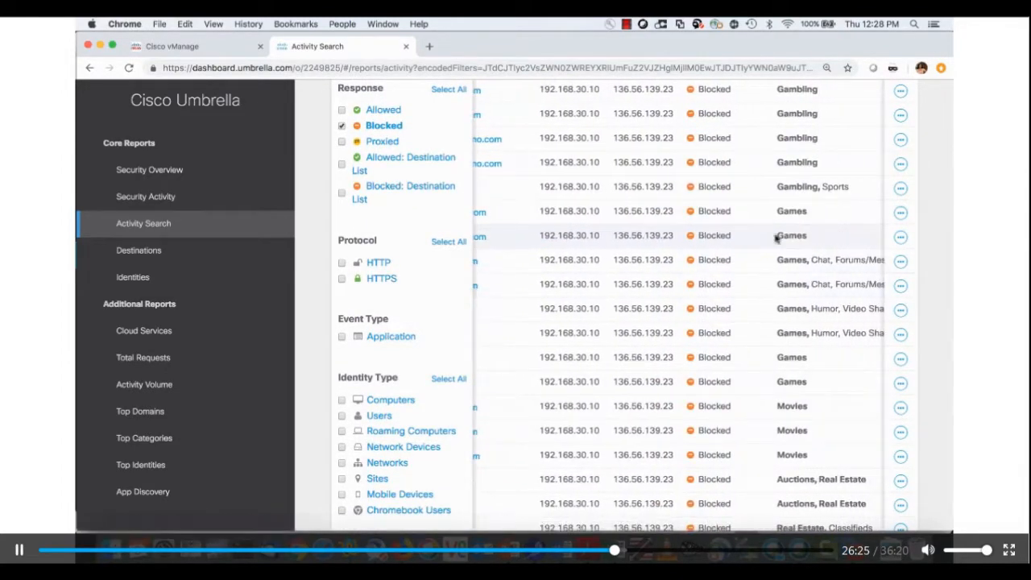
scroll(815, 368, "down", 1)
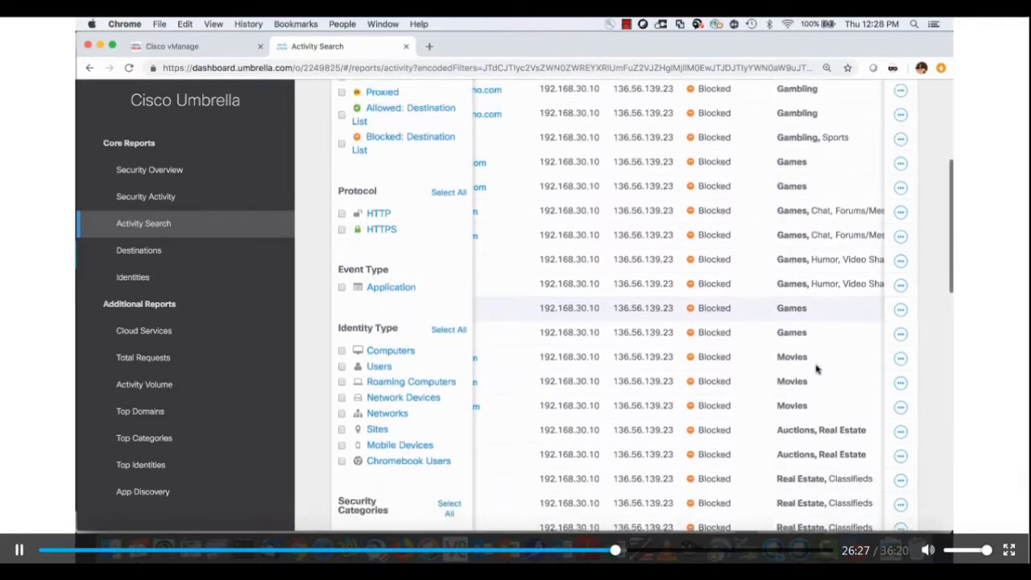
scroll(815, 368, "down", 1)
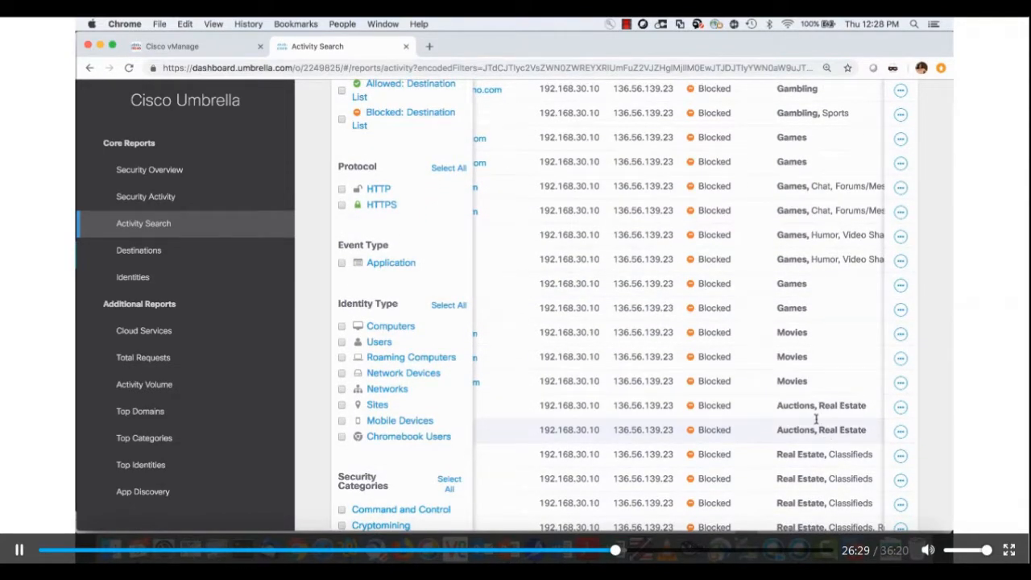
scroll(815, 417, "up", 5)
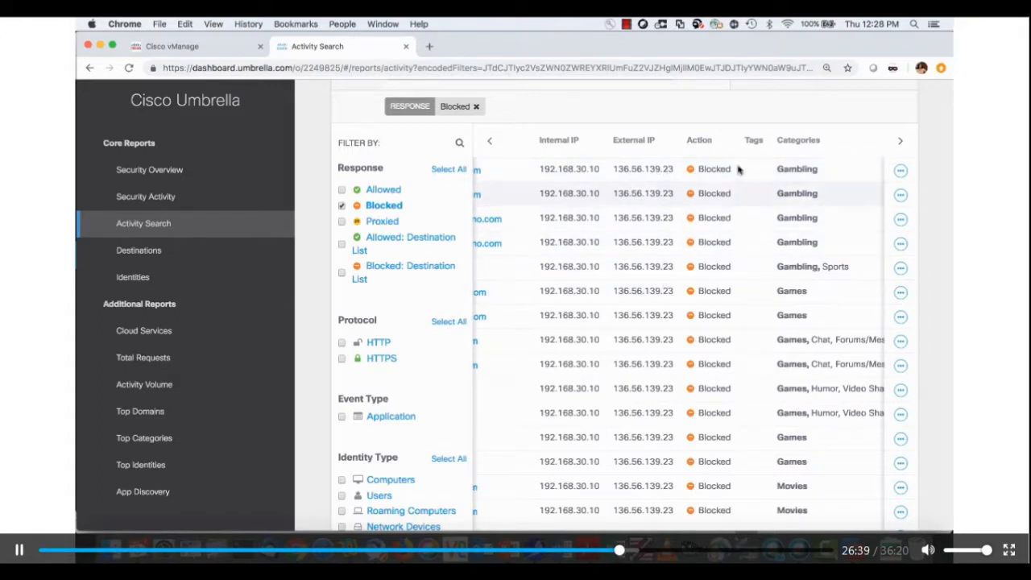
scroll(739, 242, "left", 2)
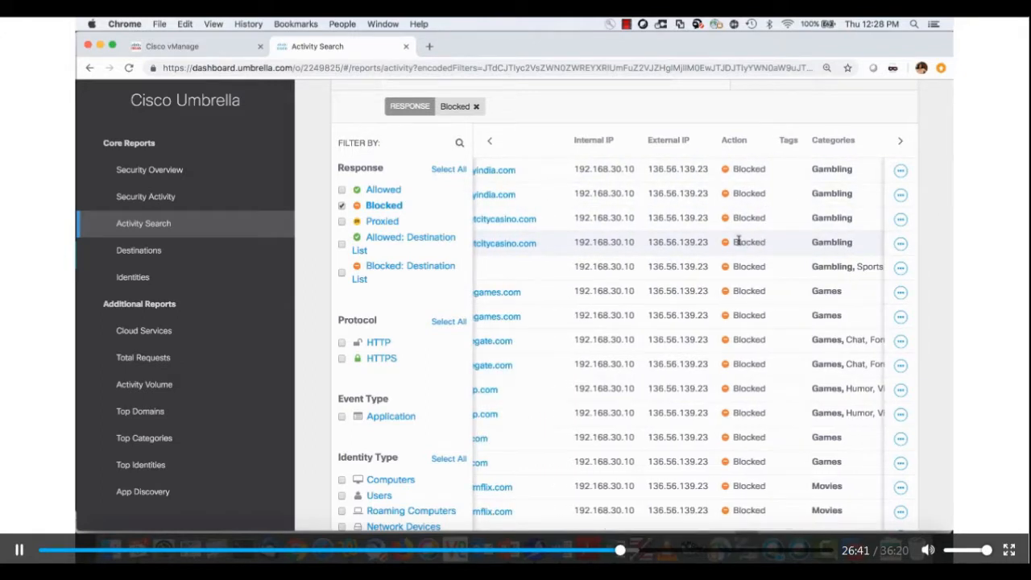
scroll(145, 250, "up", 3)
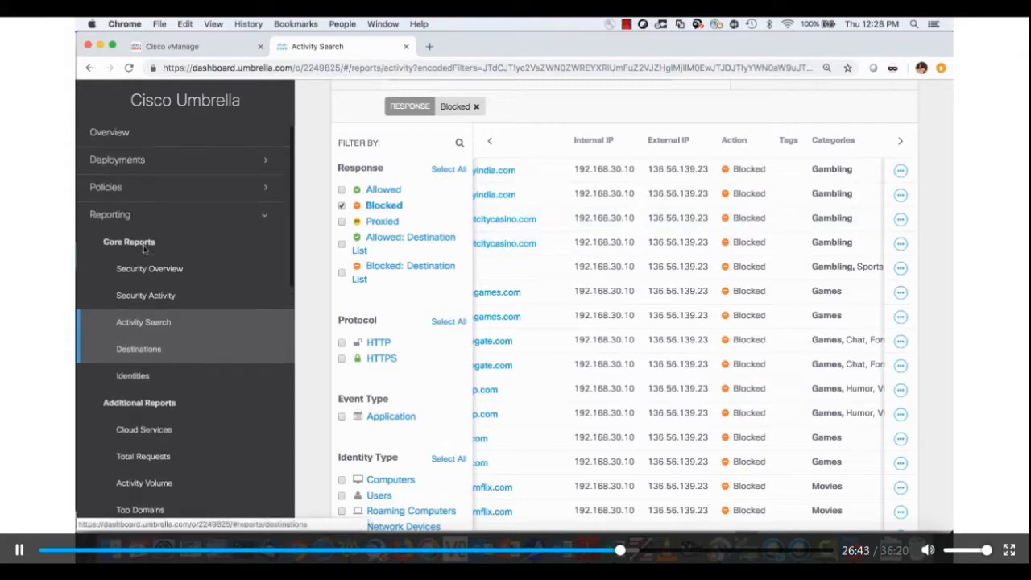
- Open the Network Devices list under Umbrella's core identities and examine the registered devices, serial numbers and primary policies
left_click(161, 164)
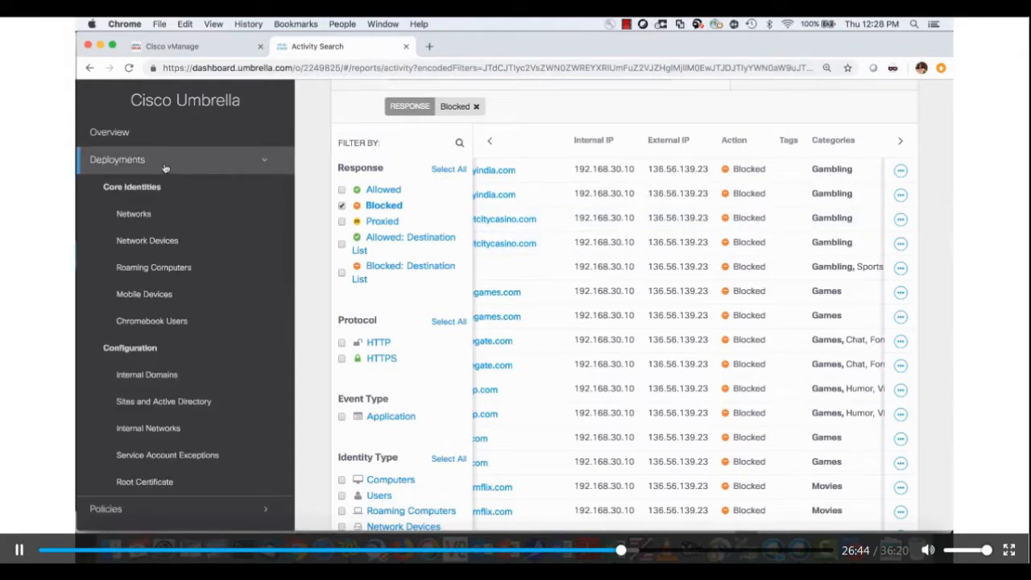
left_click(165, 241)
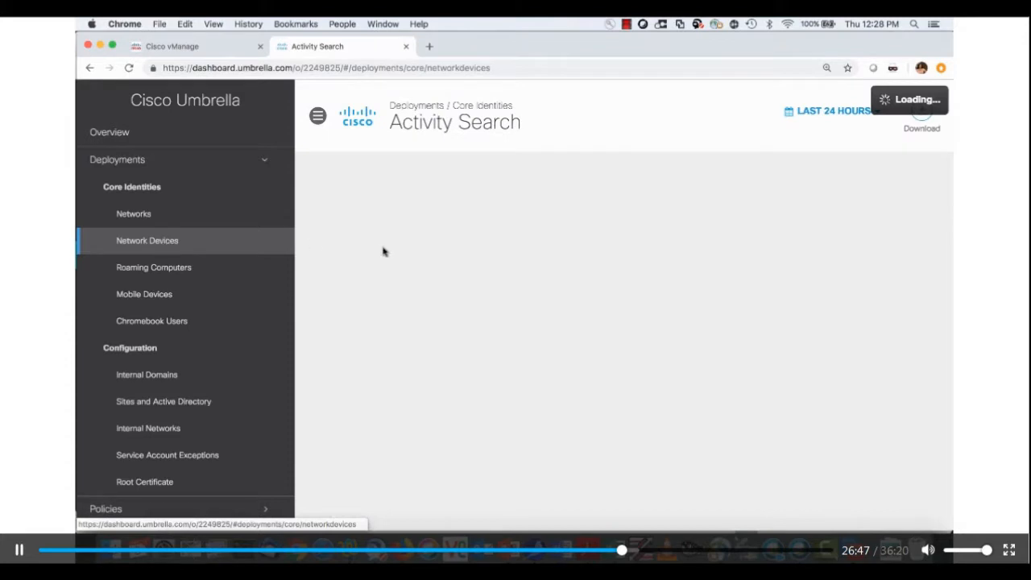
scroll(577, 411, "down", 2)
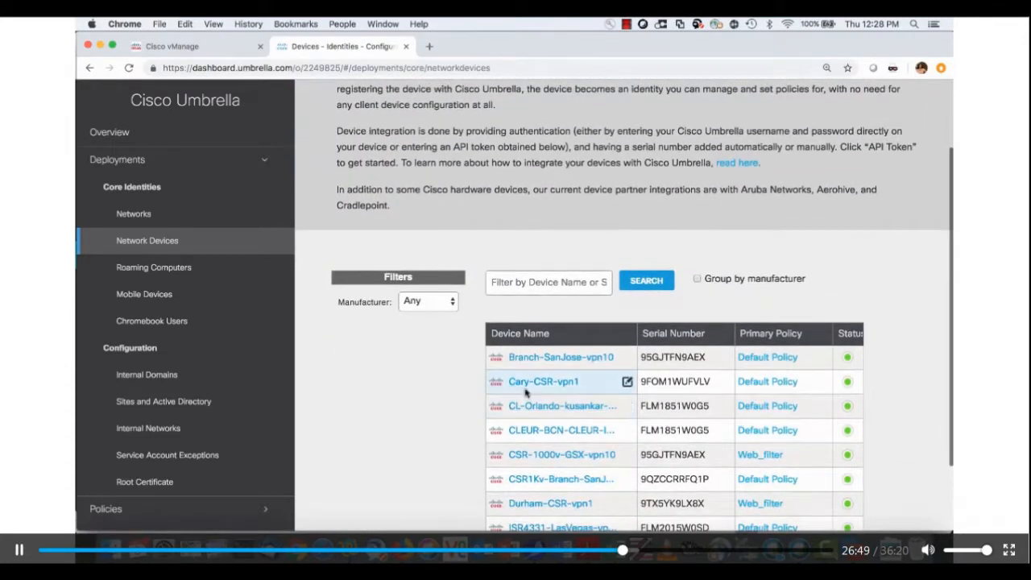
scroll(540, 395, "down", 2)
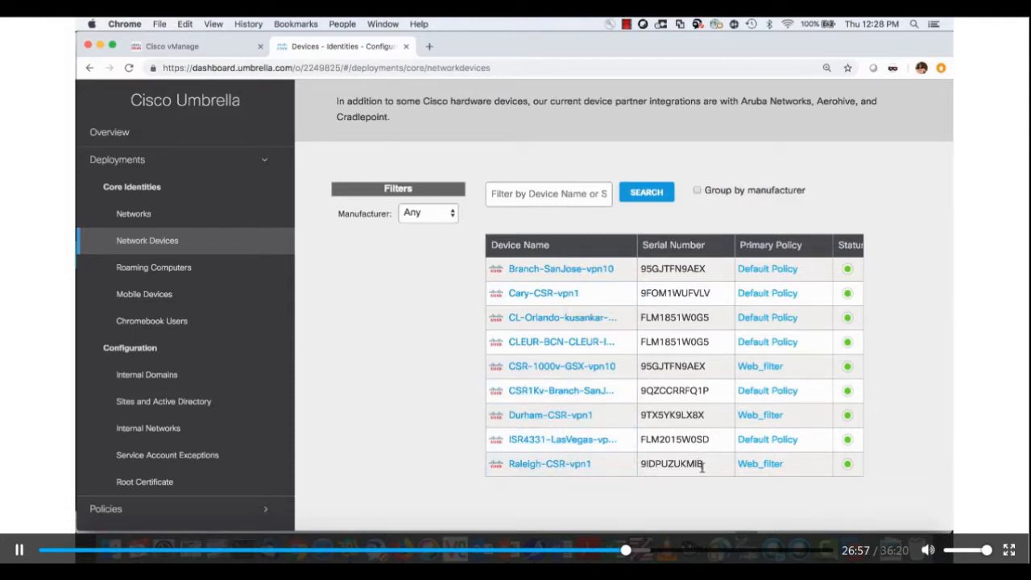
- Switch back to vManage, cancel editing UMBRELLA-POLICY and open the policy summary of SECURITY-POLICY
left_click(195, 48)
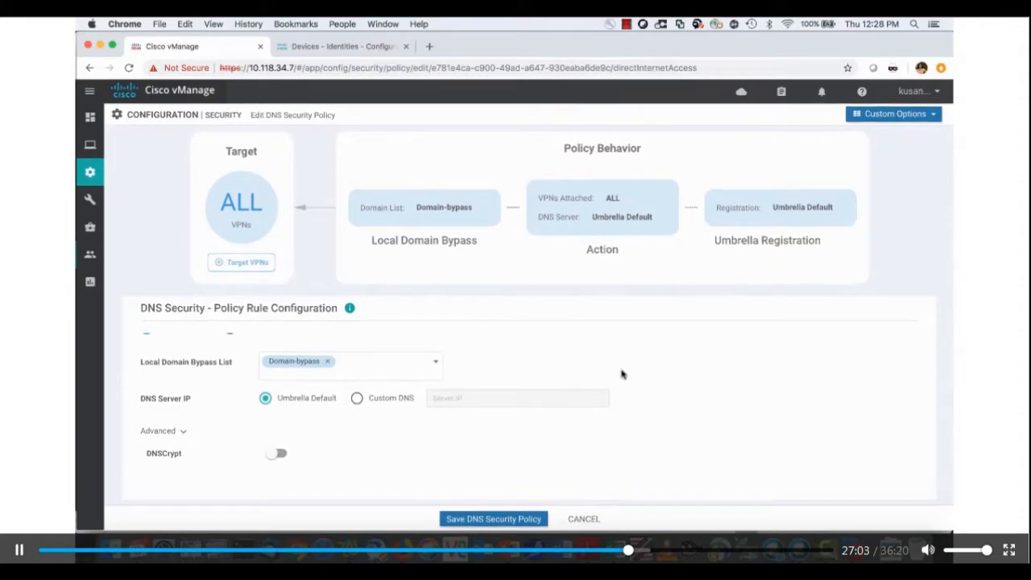
left_click(582, 520)
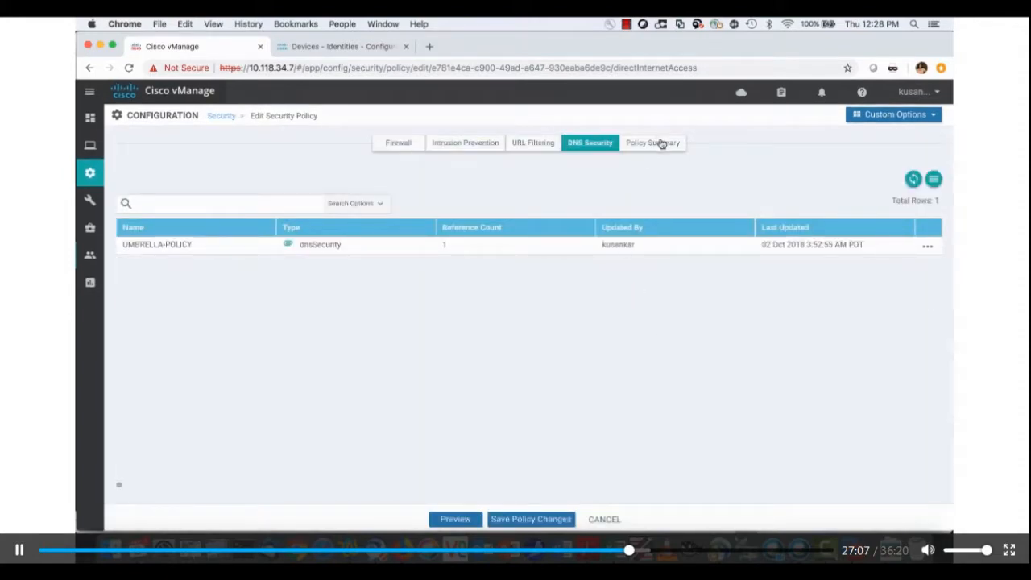
left_click(661, 142)
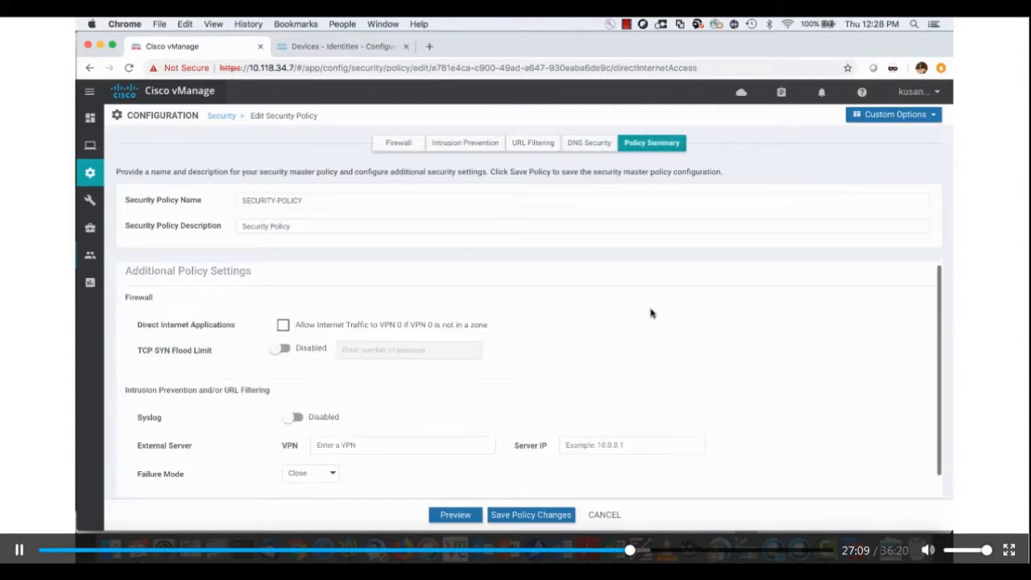
- Examine the additional policy settings for the firewall, syslog and external server, and the available Failure Mode options
scroll(652, 313, "up", 1)
scroll(652, 313, "down", 1)
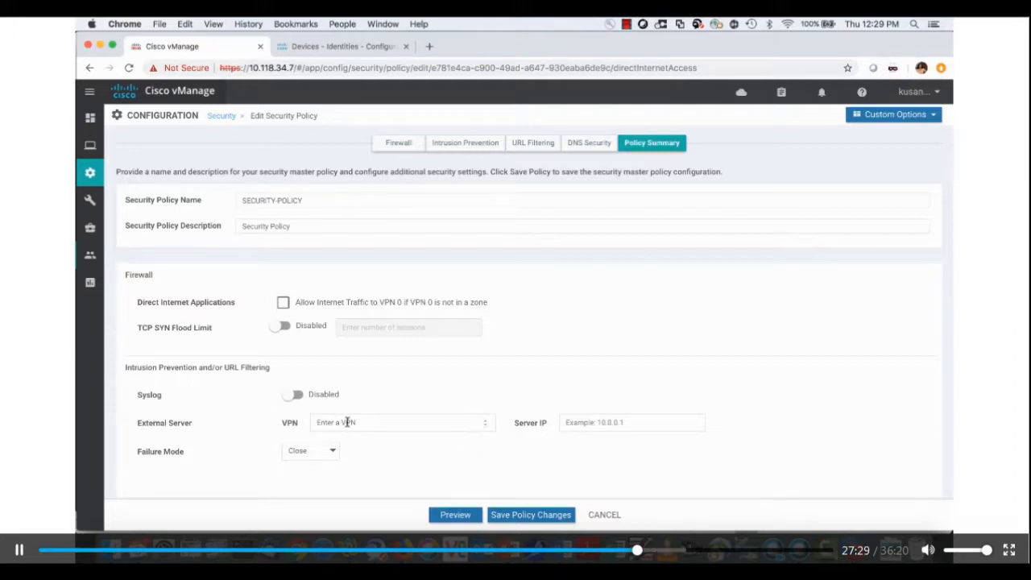
left_click(315, 457)
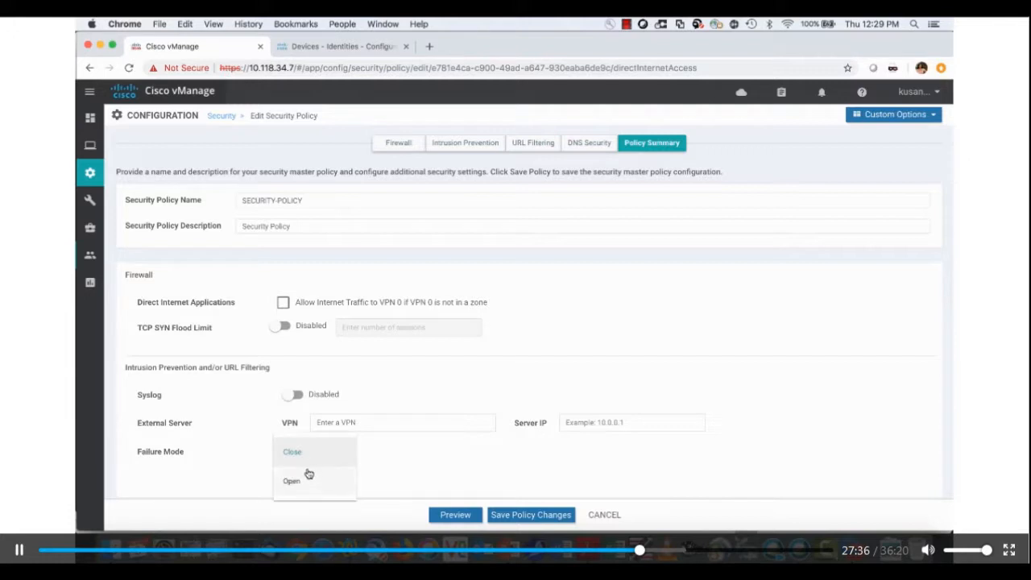
left_click(382, 465)
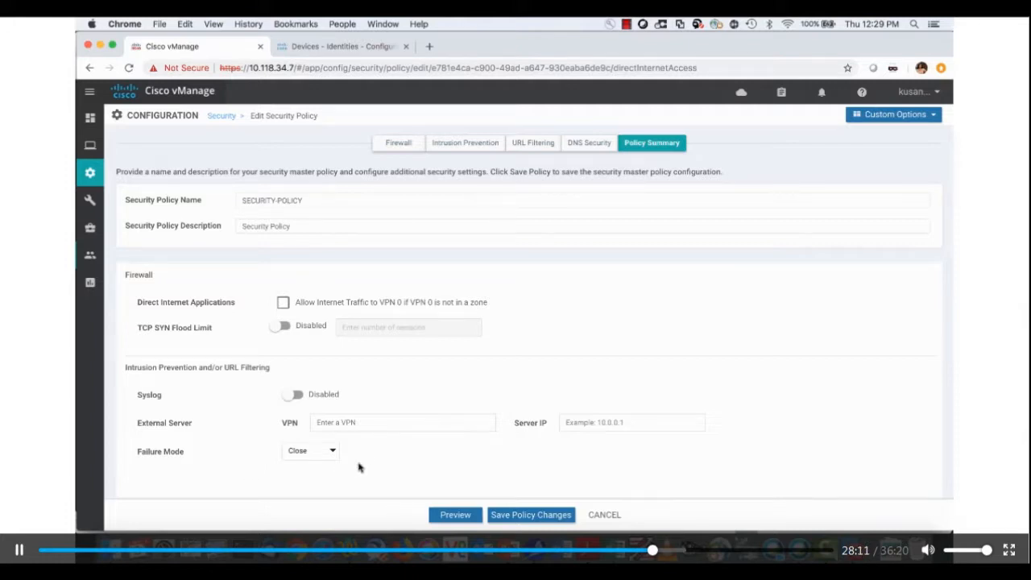
- Leave the security policy and open the list of device configuration templates
mouse_move(95, 209)
mouse_move(93, 149)
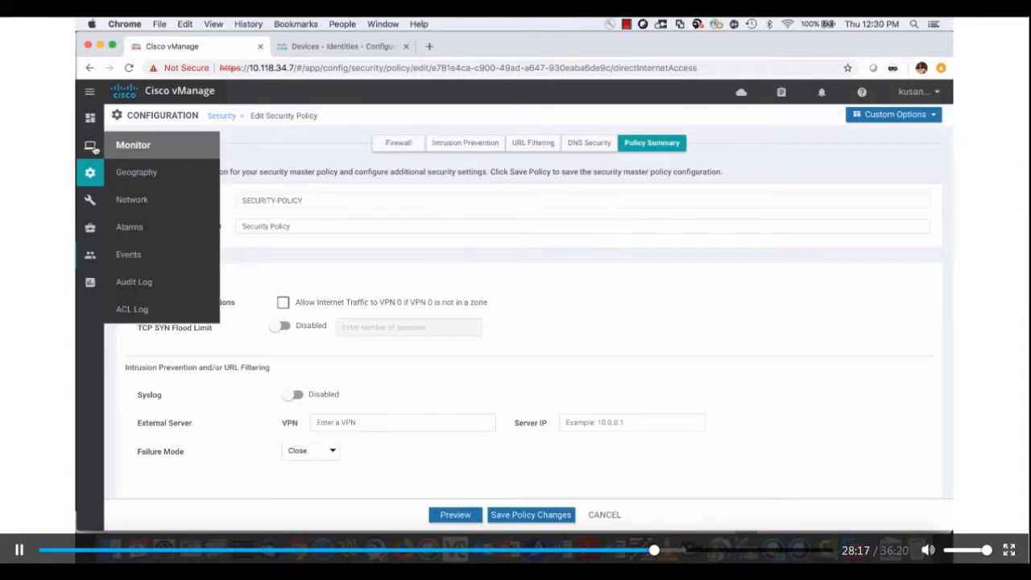
mouse_move(92, 171)
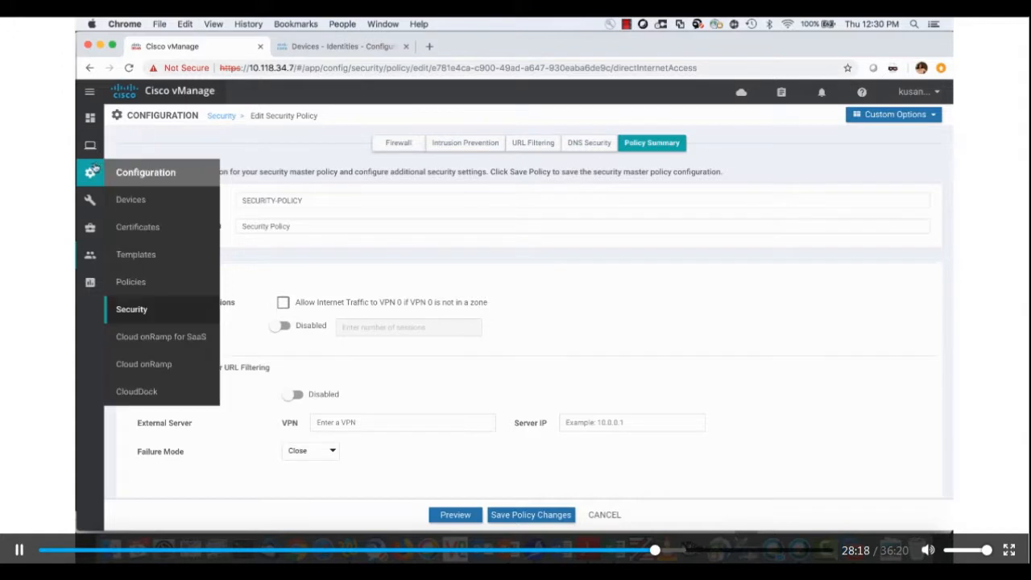
left_click(139, 255)
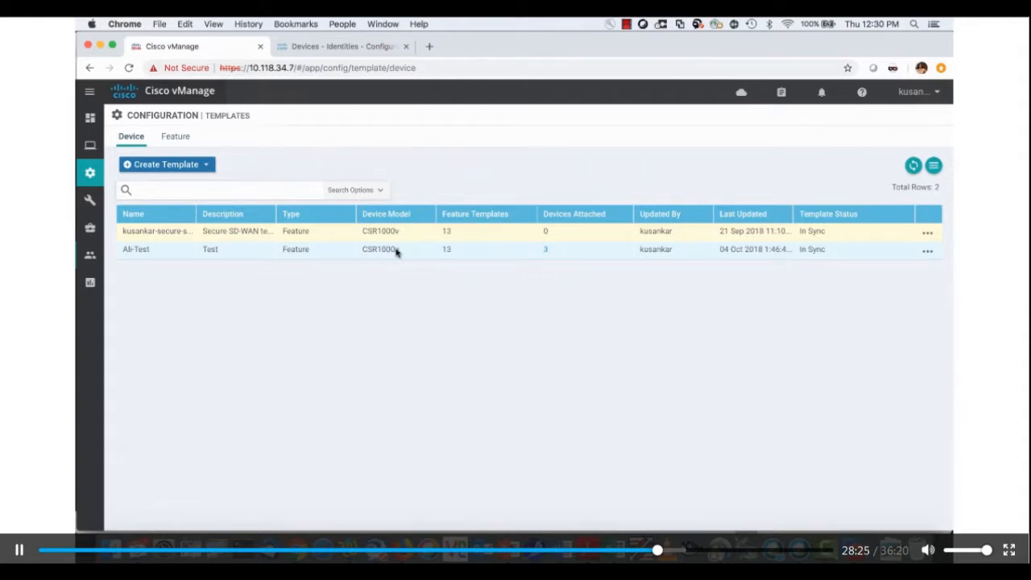
- Start a device template from feature templates, examine the selectable device models and cancel the creation
left_click(163, 165)
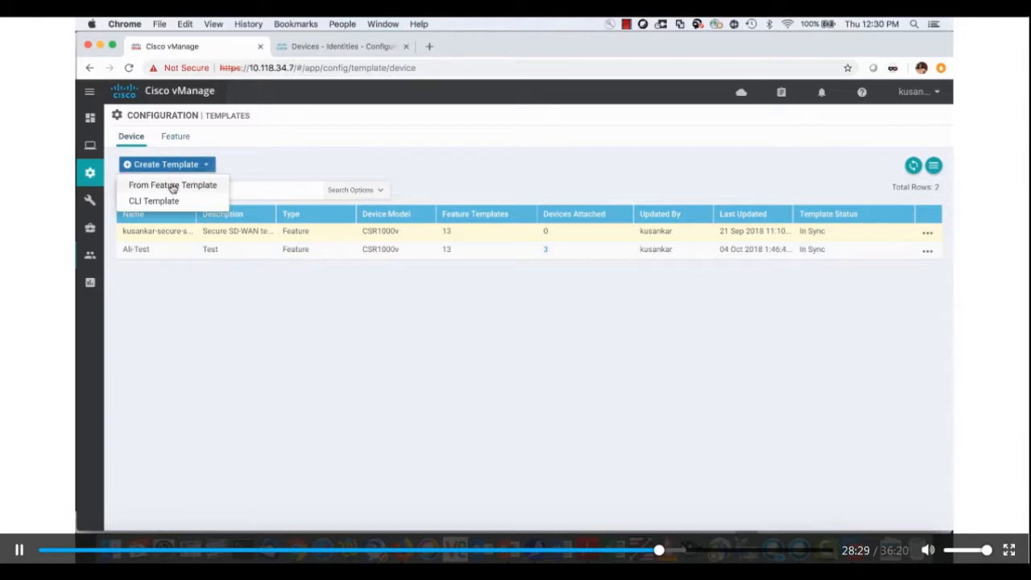
left_click(172, 186)
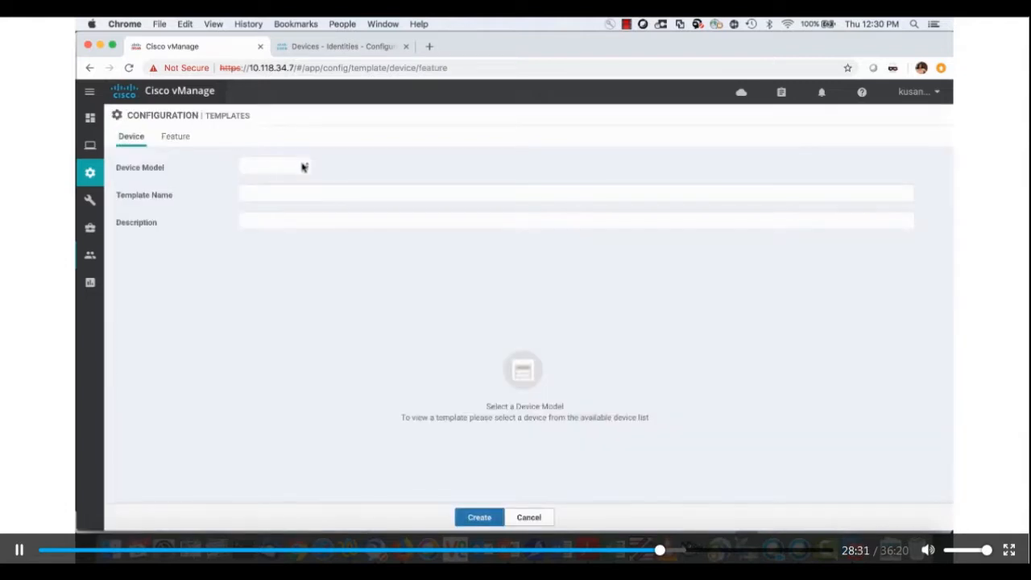
left_click(304, 167)
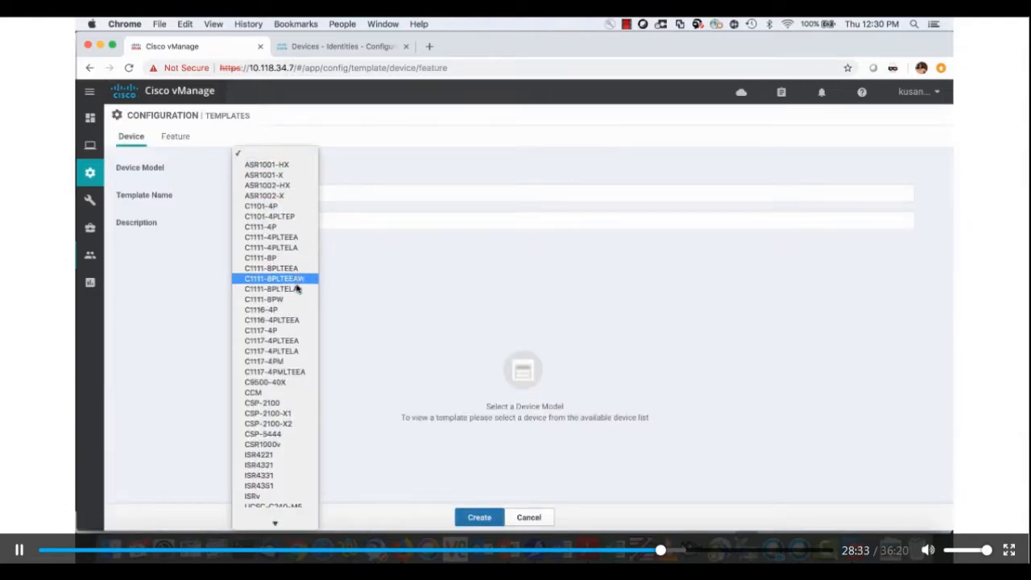
scroll(297, 288, "down", 4)
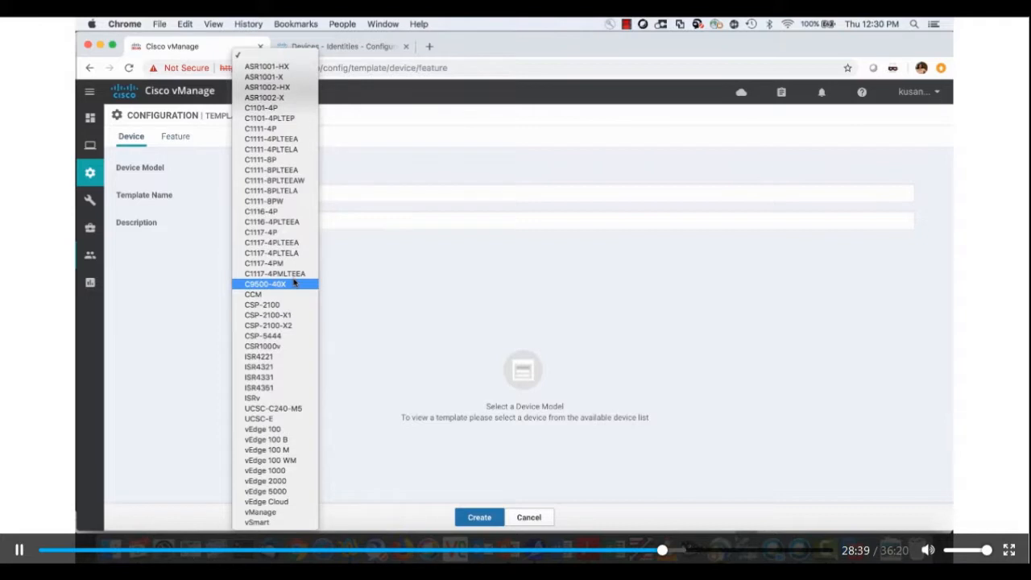
left_click(423, 340)
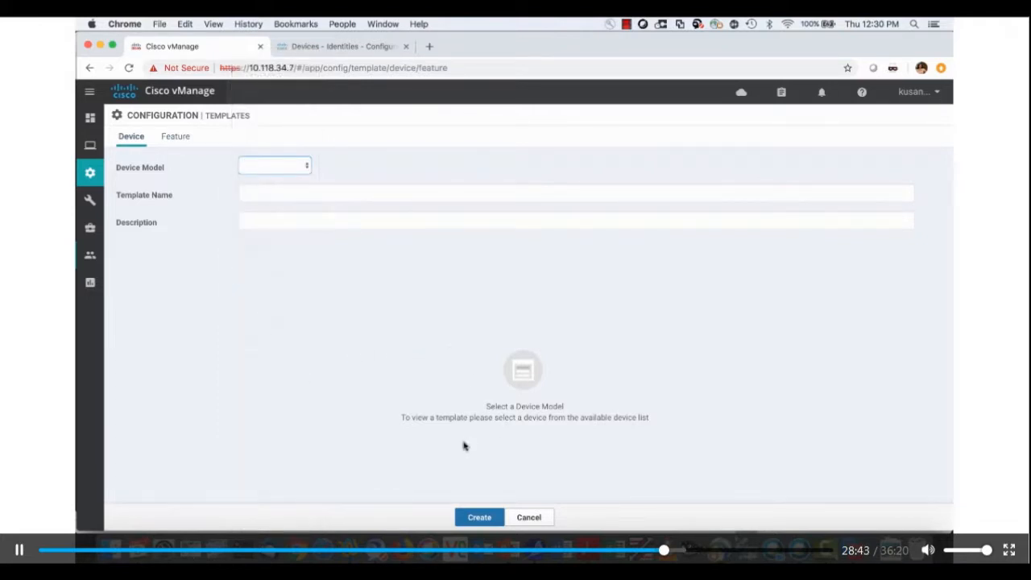
left_click(528, 517)
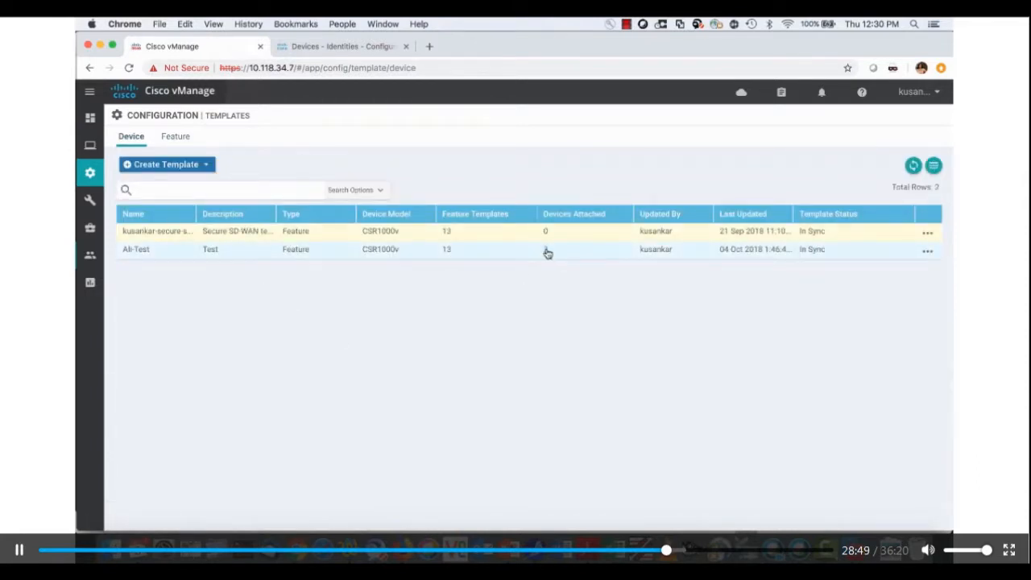
- Open the CSR1000v device template described as Test for editing and go to its Additional Templates section
left_click(928, 251)
left_click(874, 281)
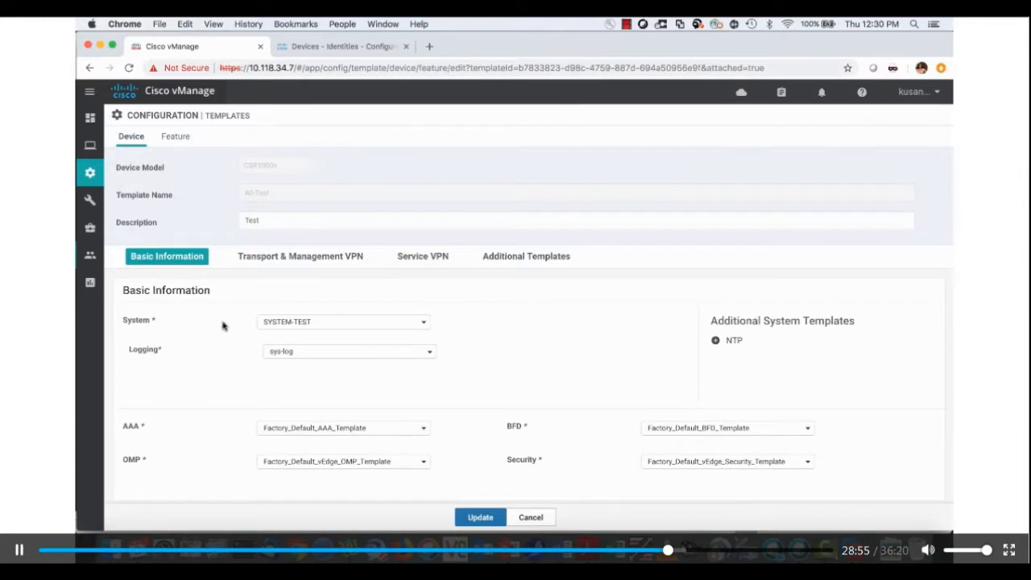
scroll(223, 325, "down", 5)
scroll(223, 325, "down", 5)
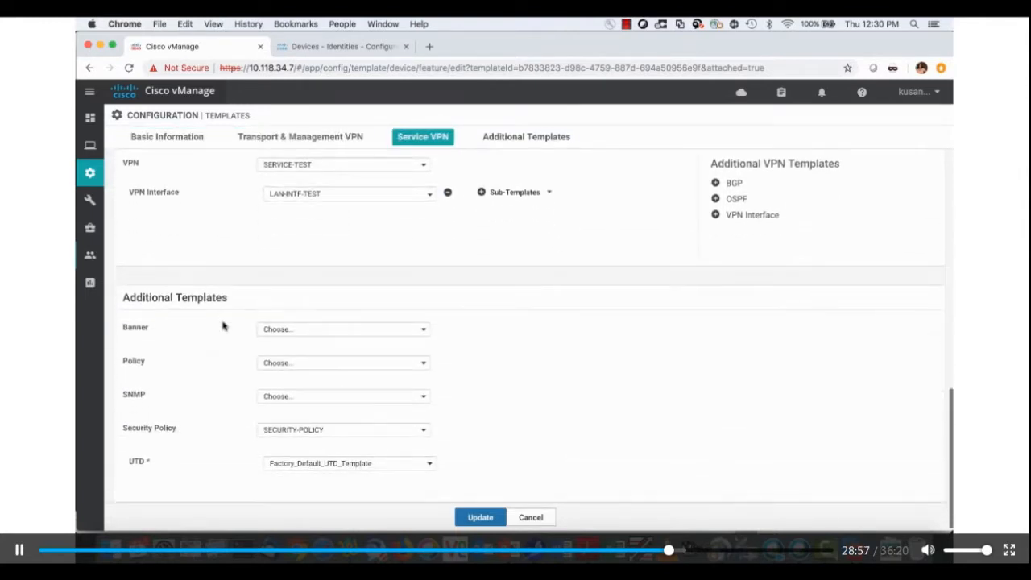
- Examine the Security Policy and UTD template choices of the device template without changing either selection
left_click(323, 430)
scroll(322, 459, "down", 2)
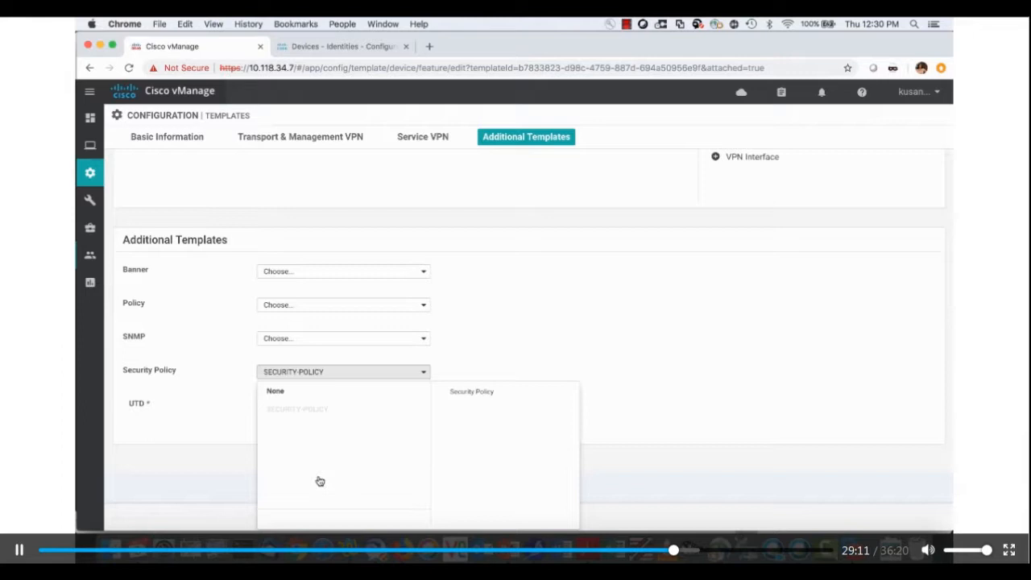
left_click(222, 456)
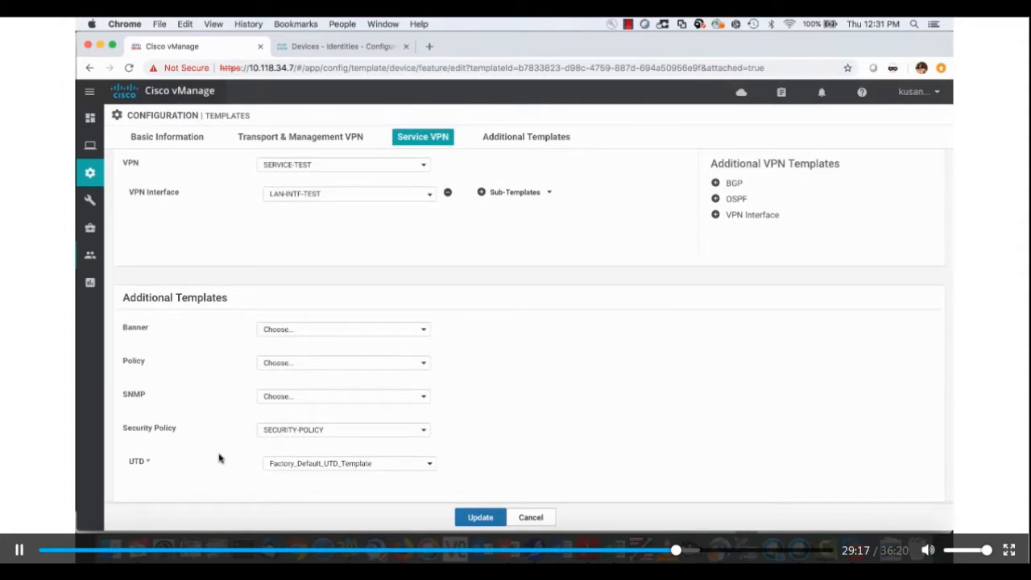
left_click(293, 467)
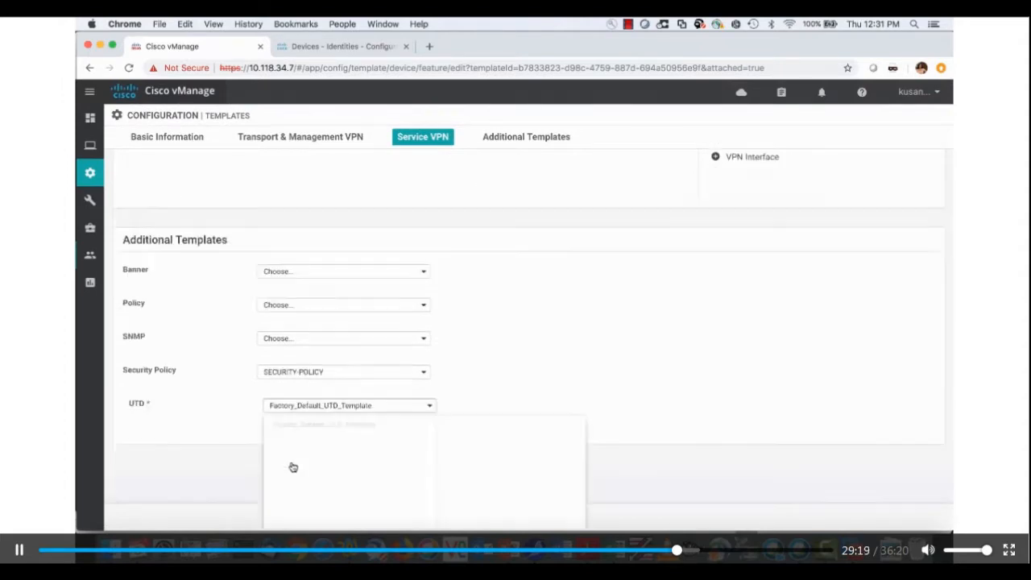
left_click(251, 440)
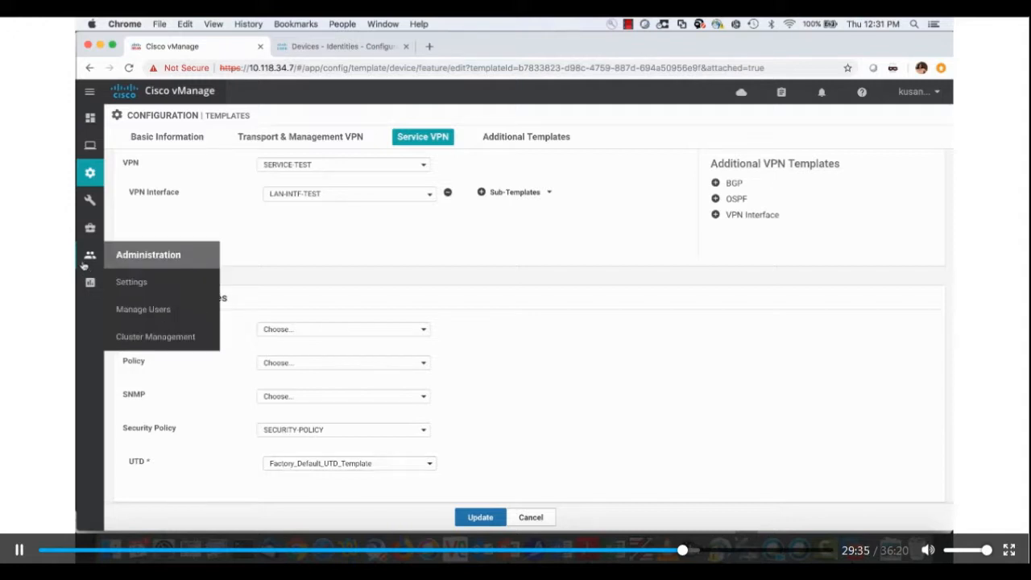
- Open the maintenance Software Repository and show its virtual images
mouse_move(89, 232)
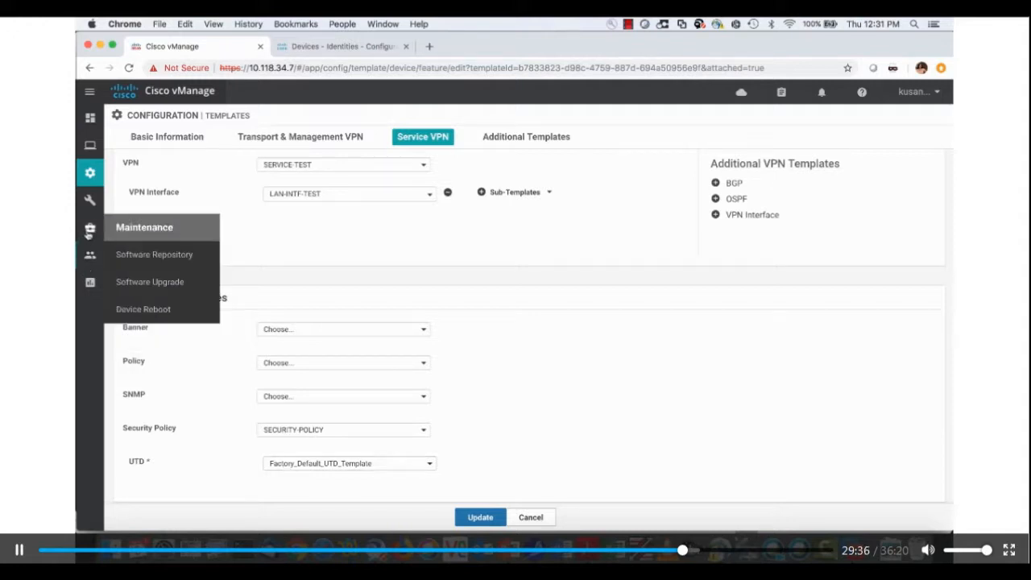
left_click(134, 257)
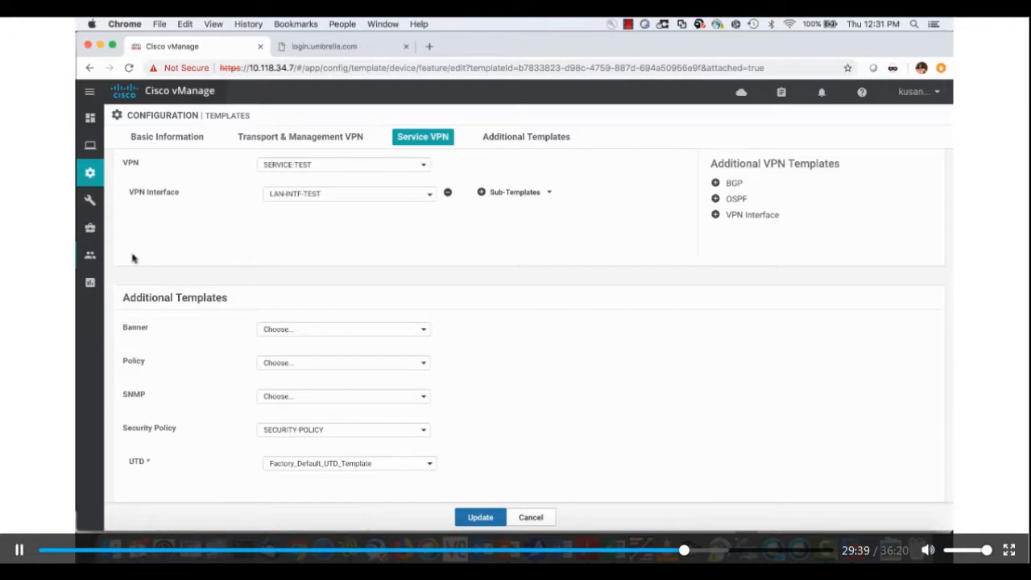
mouse_move(90, 229)
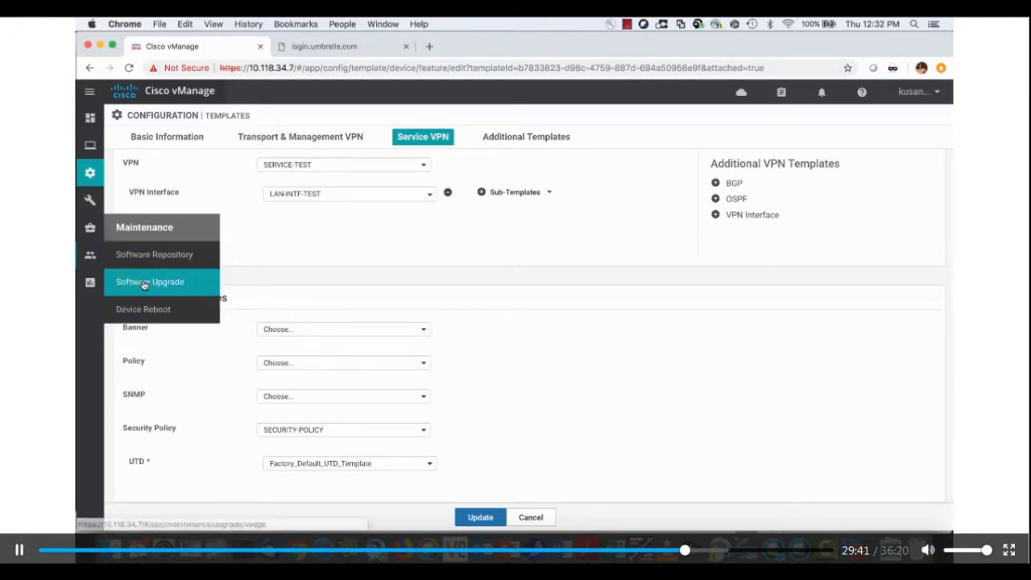
left_click(145, 258)
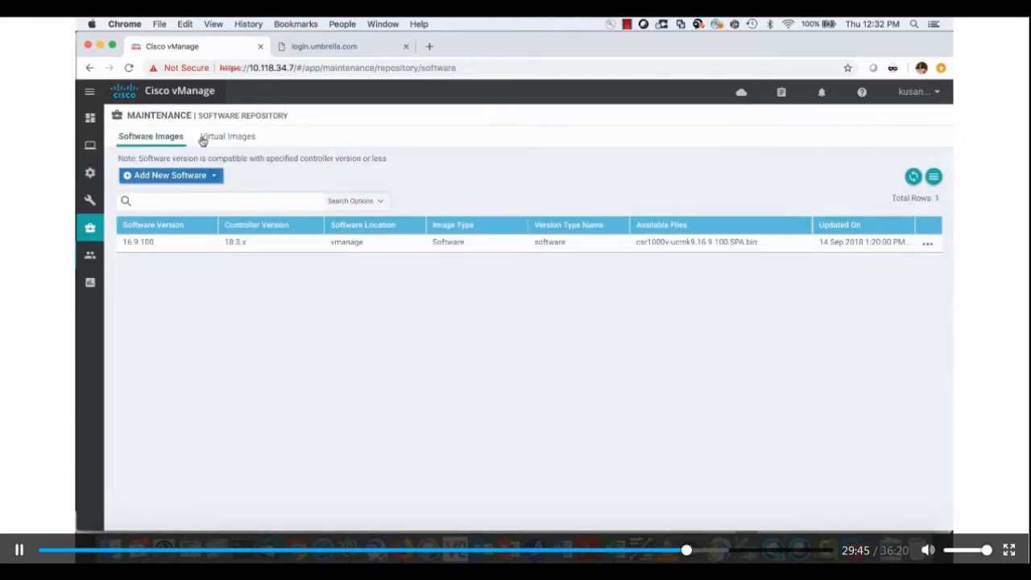
left_click(228, 137)
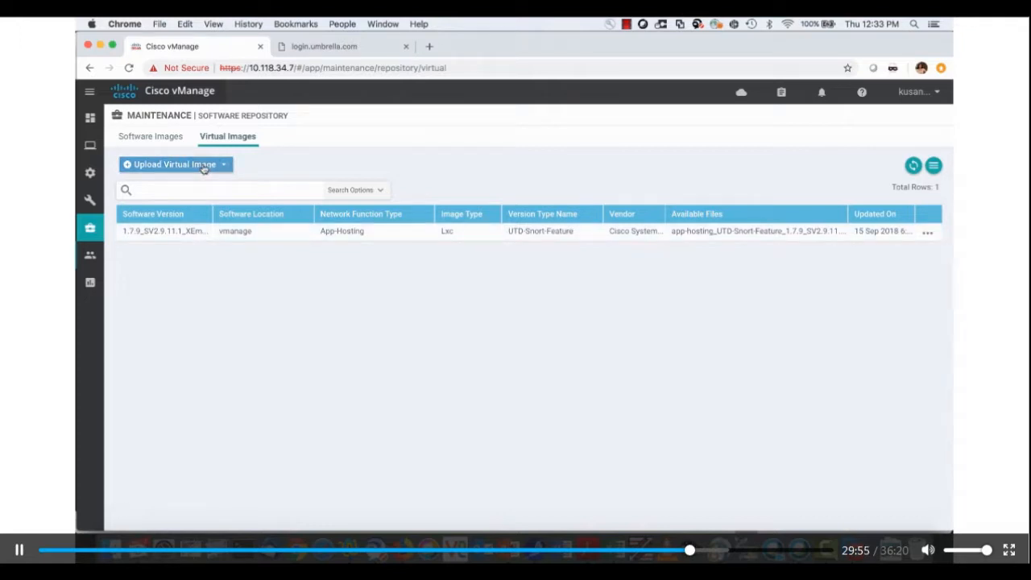
- Examine the dialog for uploading a virtual image to vManage and close it without uploading a file
left_click(203, 167)
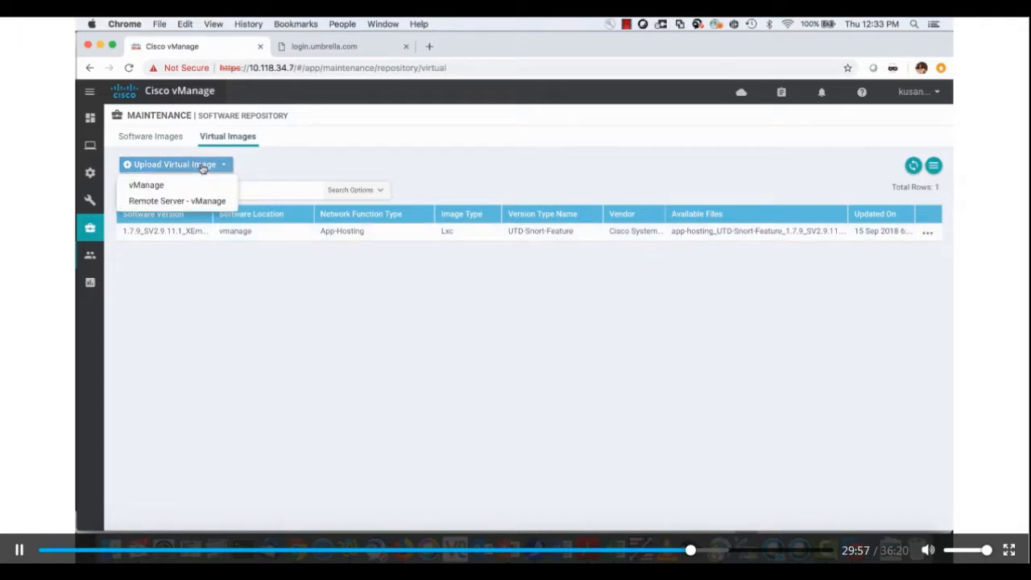
left_click(156, 188)
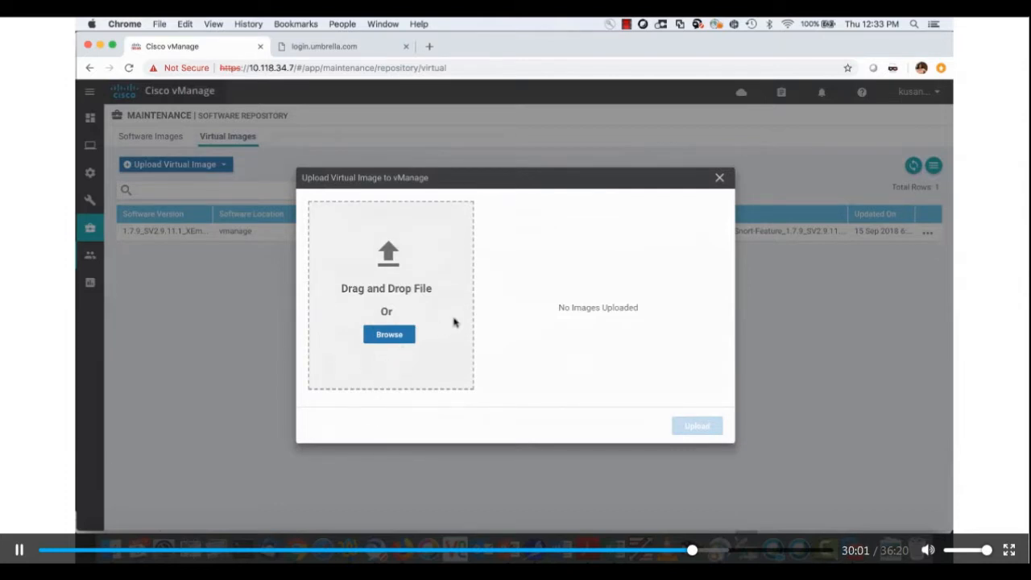
left_click(719, 179)
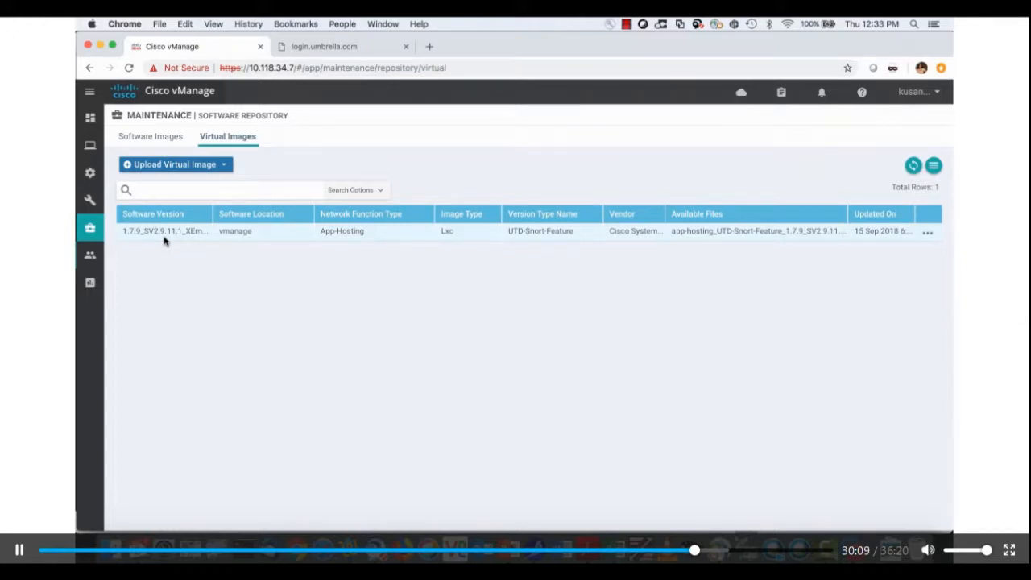
- Return to the main vManage dashboard
mouse_move(90, 173)
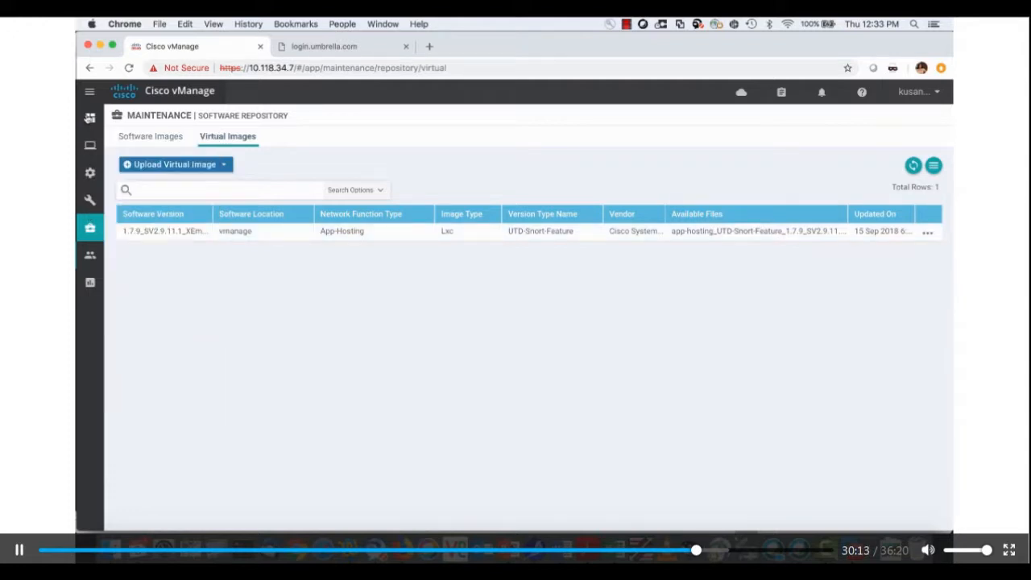
left_click(90, 117)
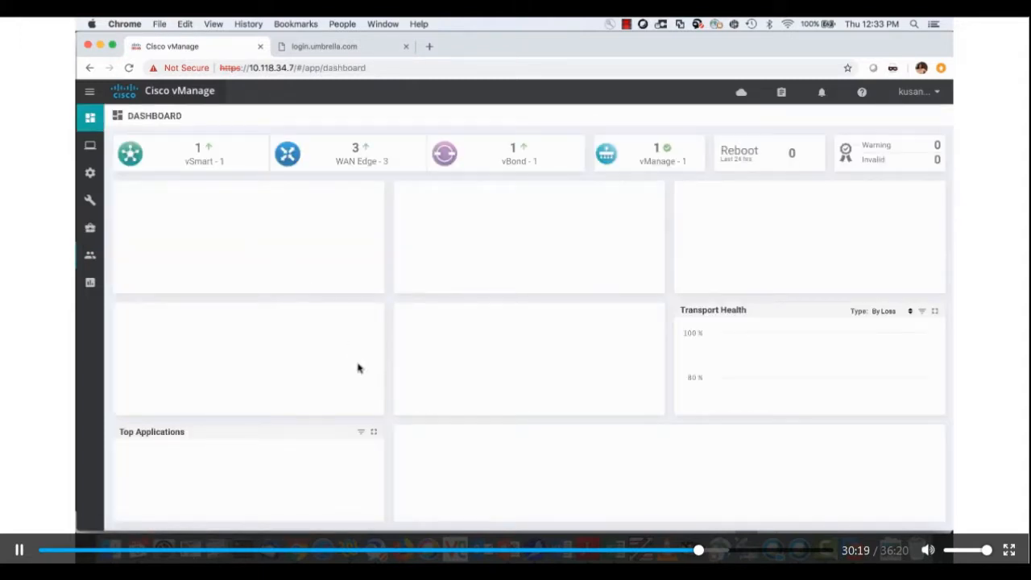
- Enlarge the dashboard's FireWall Enforcement chart and show the dropped packets for the last 1 hour
scroll(438, 431, "down", 4)
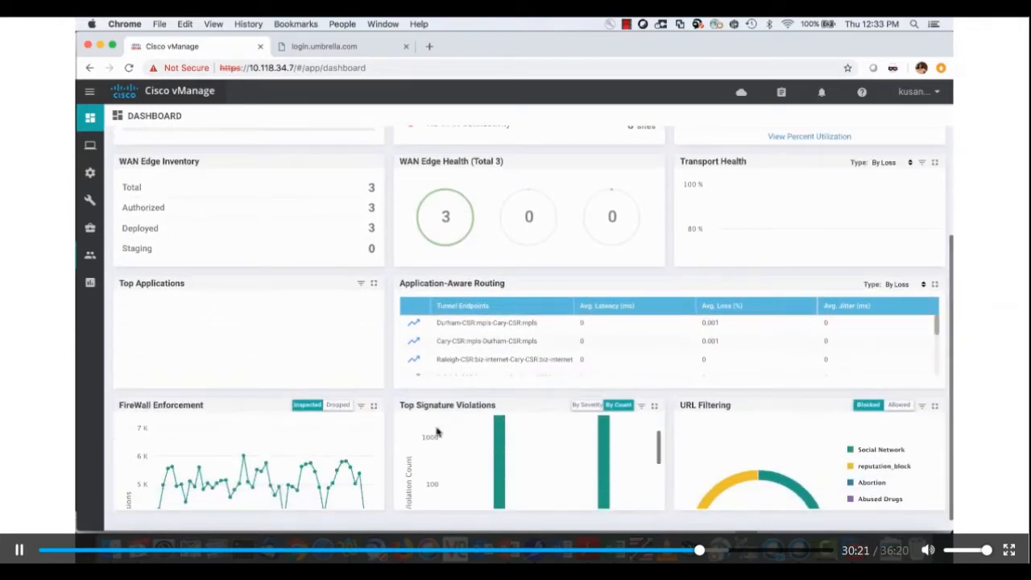
mouse_move(364, 463)
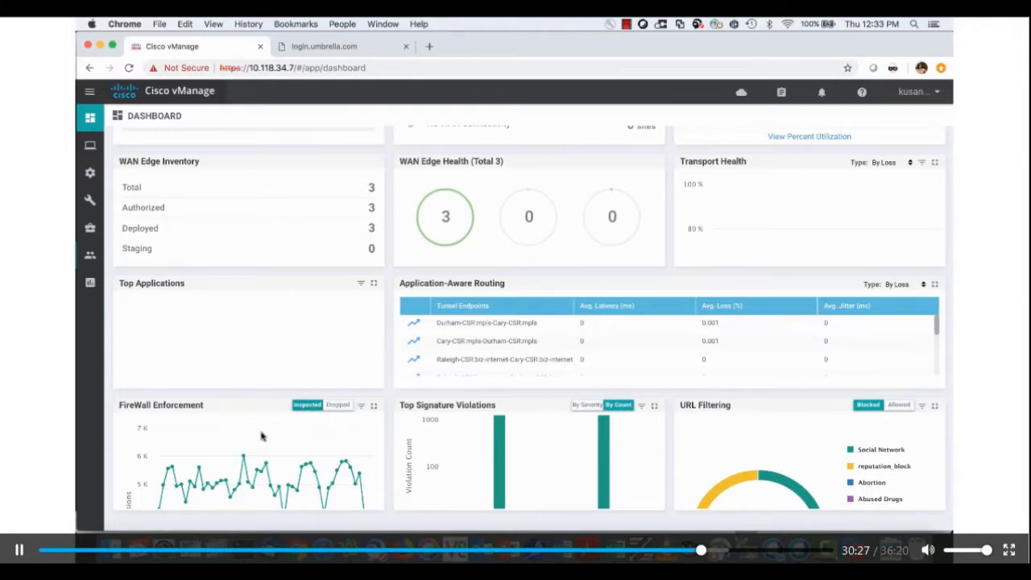
left_click(373, 406)
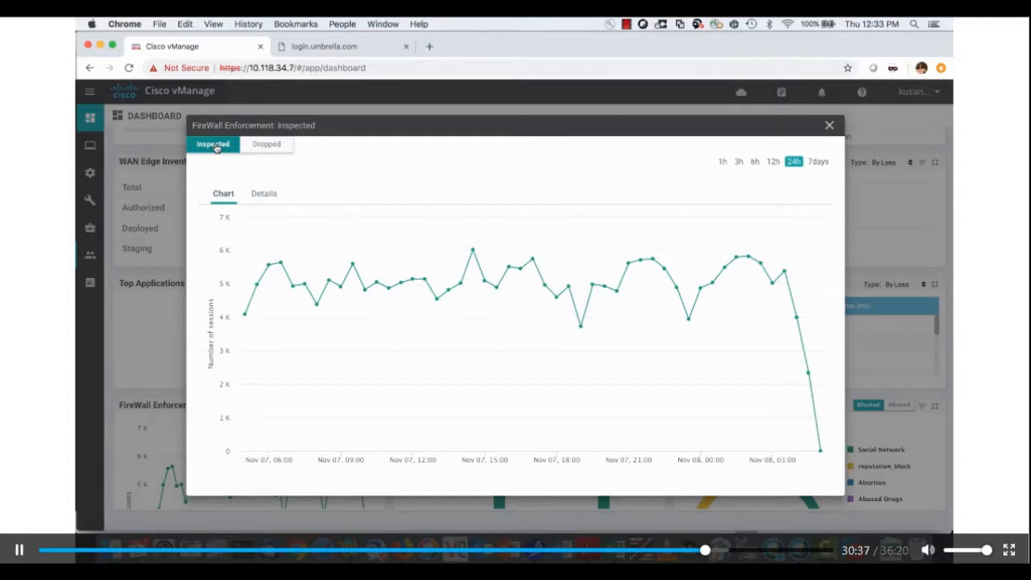
left_click(268, 145)
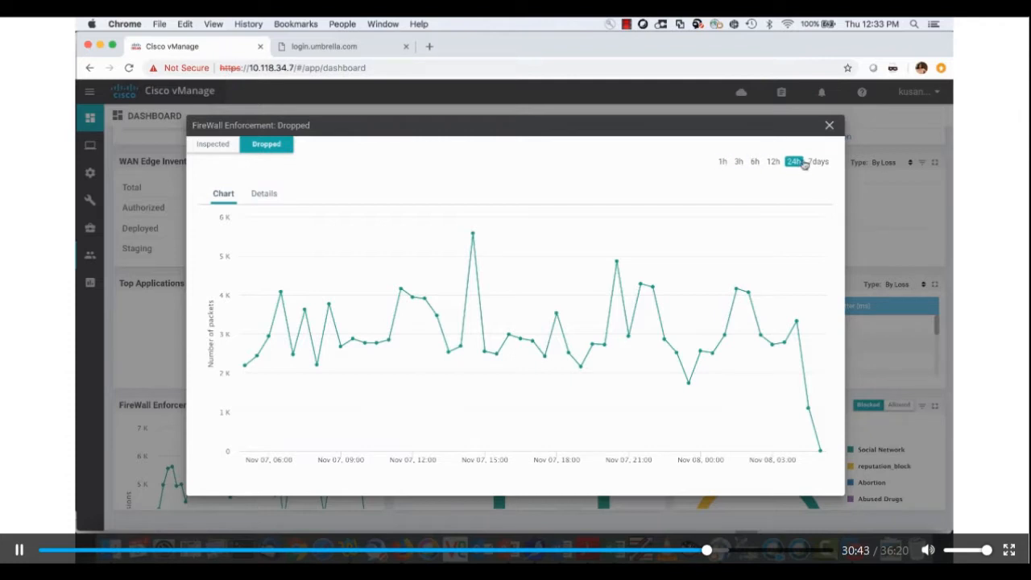
left_click(721, 163)
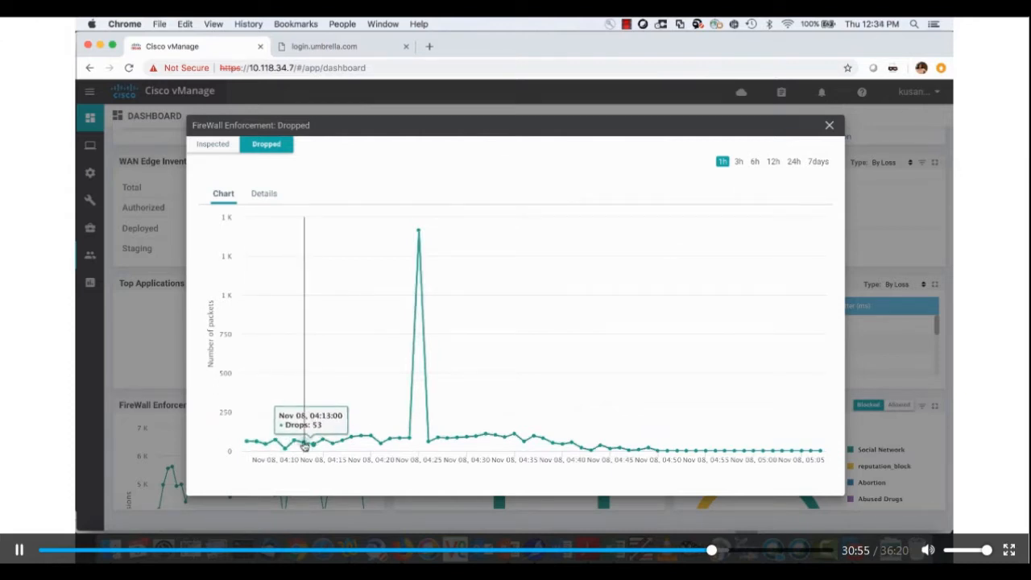
- Drill down from the drop trend to device 1.1.1.5's top drop categories, limit them to 1 hour, and close the firewall view
left_click(257, 442)
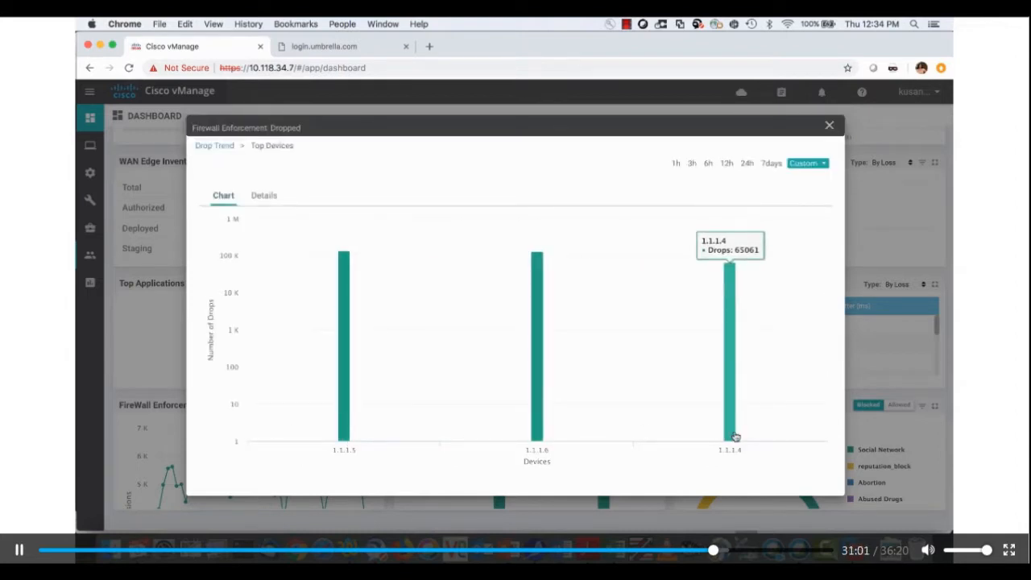
mouse_move(346, 351)
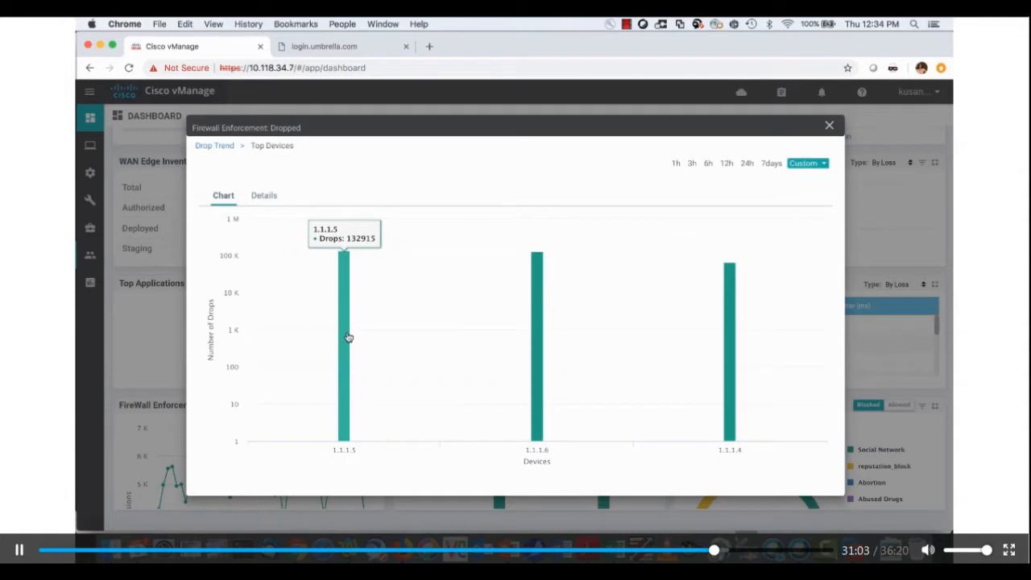
left_click(343, 262)
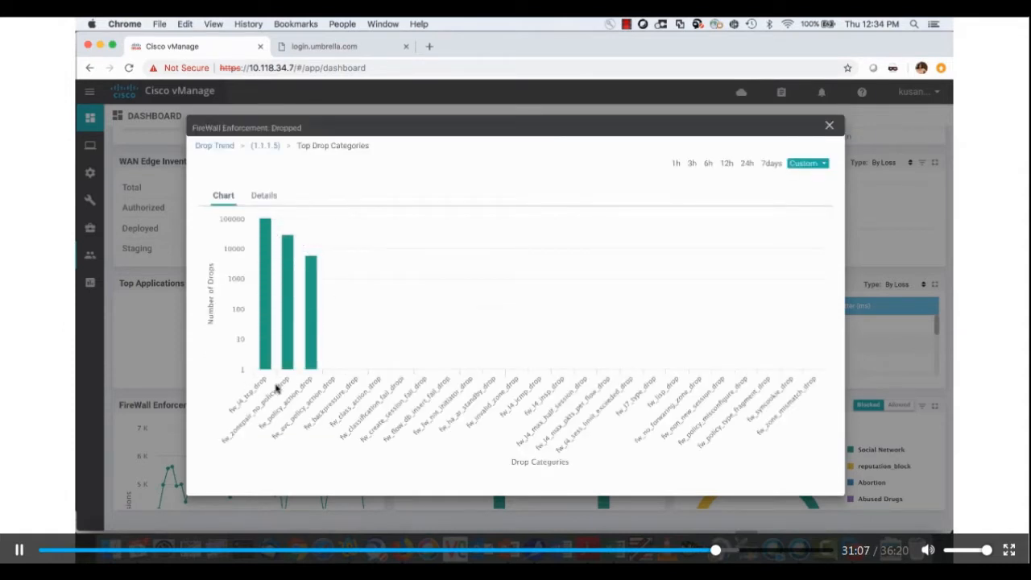
mouse_move(311, 283)
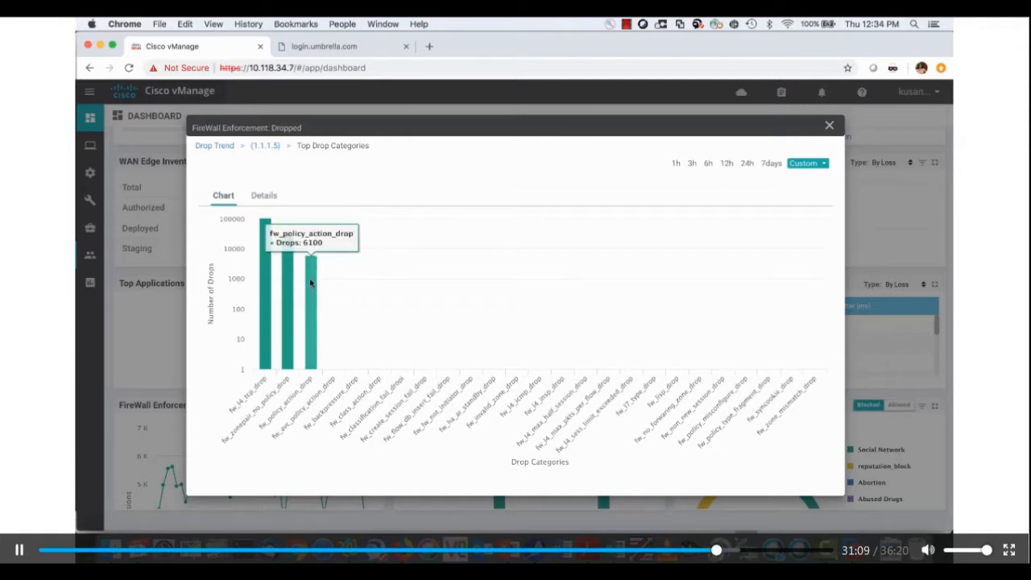
left_click(679, 166)
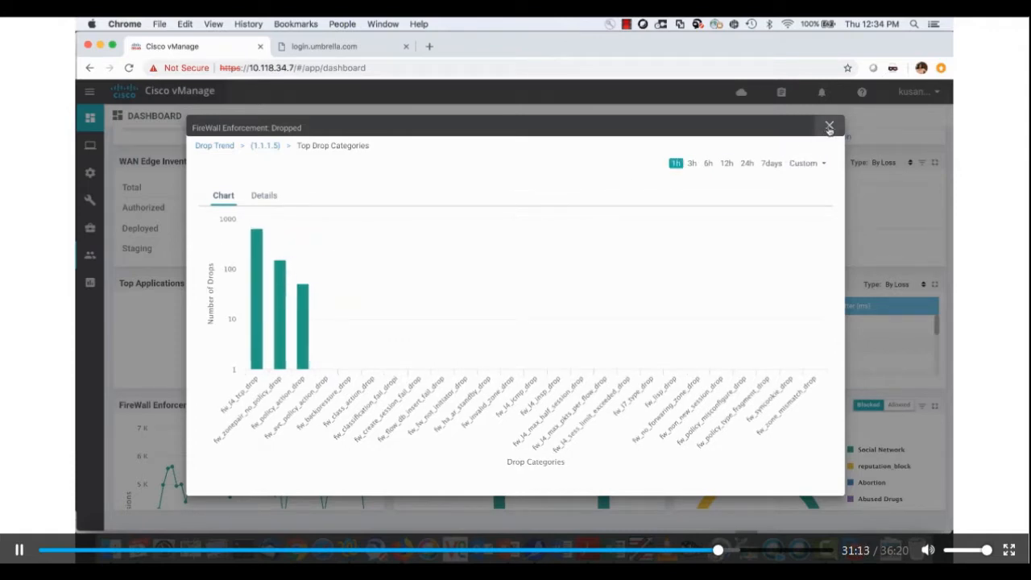
left_click(828, 125)
- Enlarge the Top Signature Violations chart and review the violations by severity for the last 1 hour, including the signature table
left_click(654, 405)
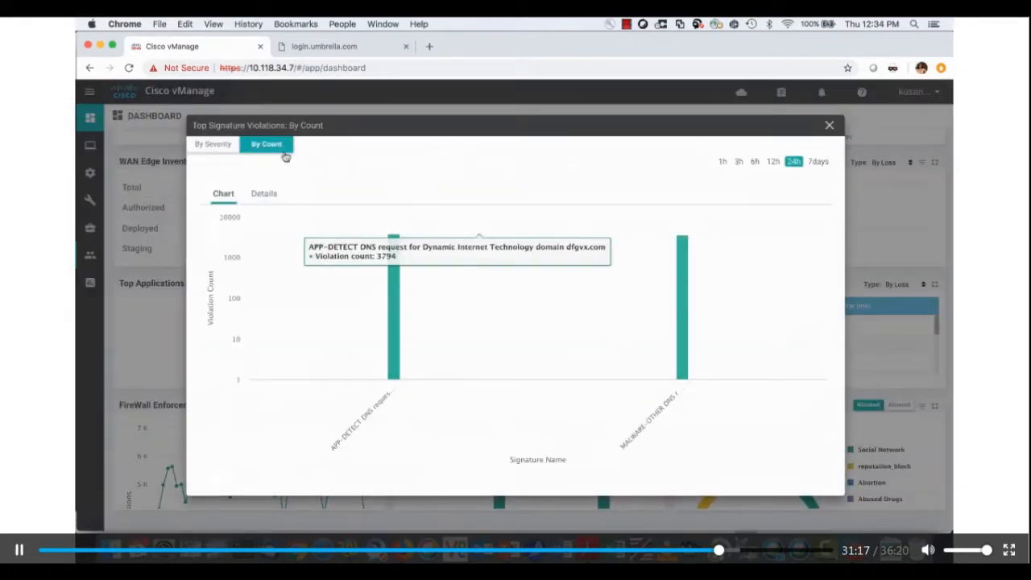
left_click(212, 143)
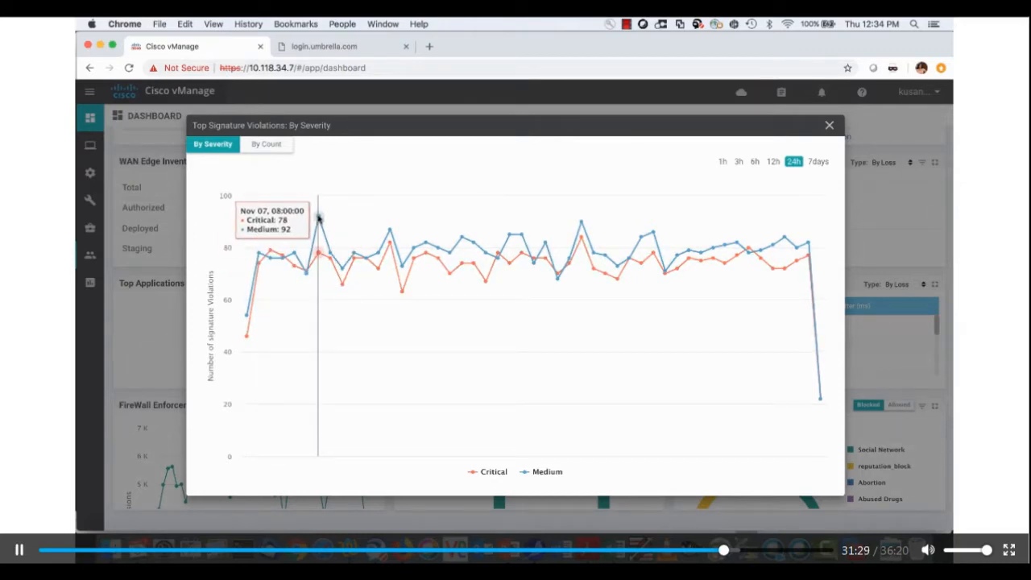
left_click(723, 165)
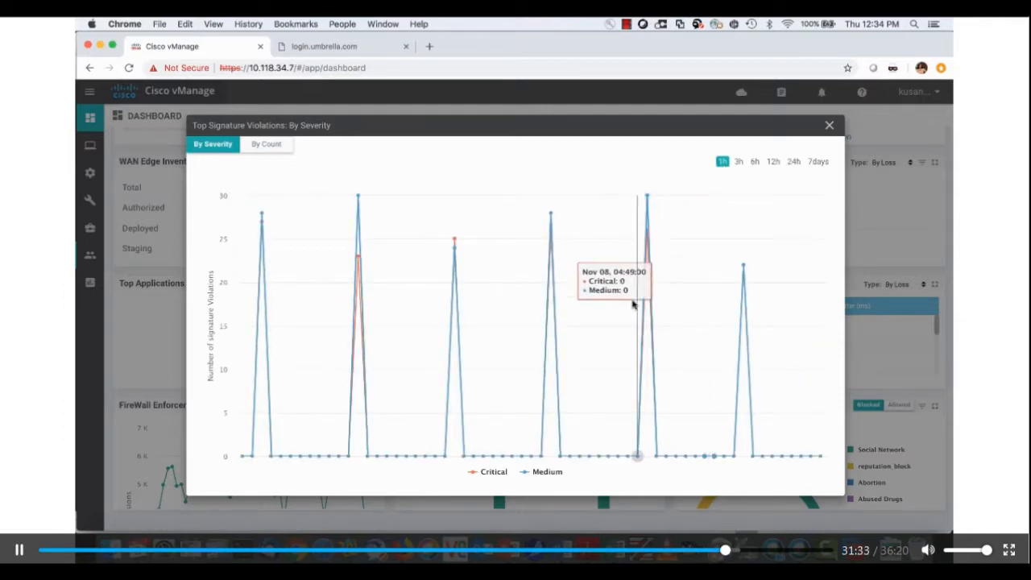
scroll(633, 304, "down", 3)
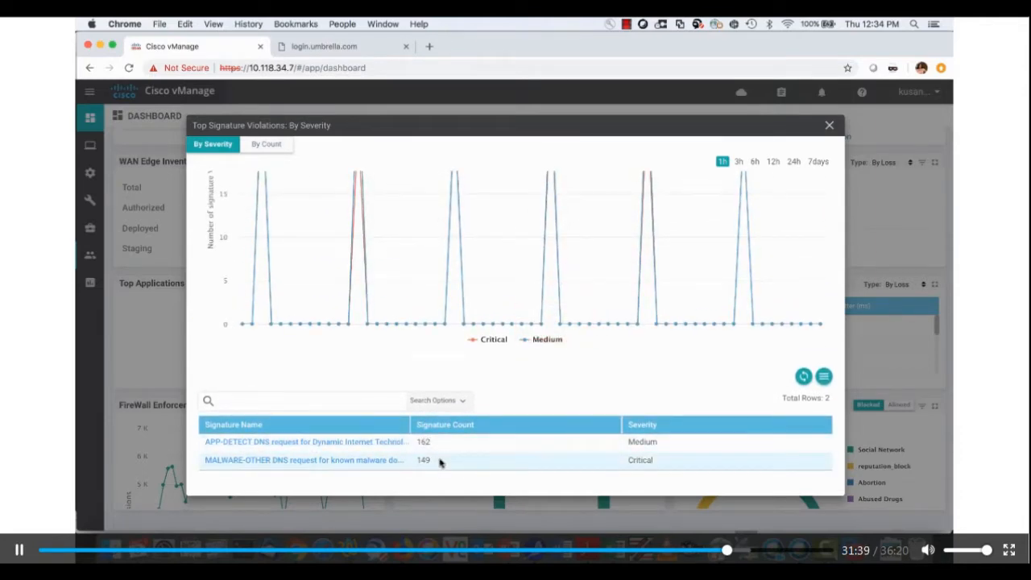
- Examine the APP-DETECT DNS signature's source-destination pairs over 24 hours, 1 hour and 3 hours, and close the violations view
left_click(329, 442)
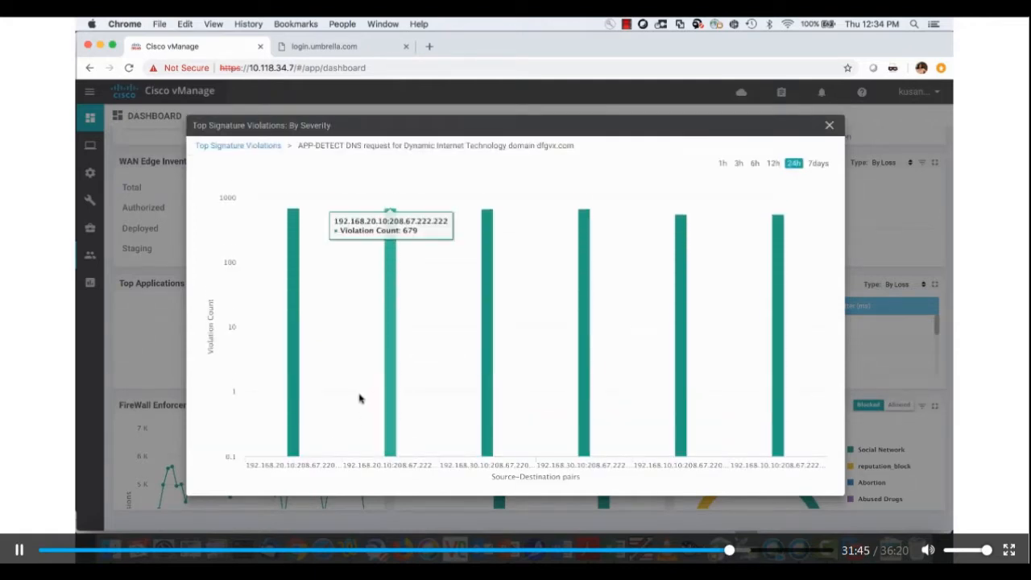
scroll(360, 397, "down", 5)
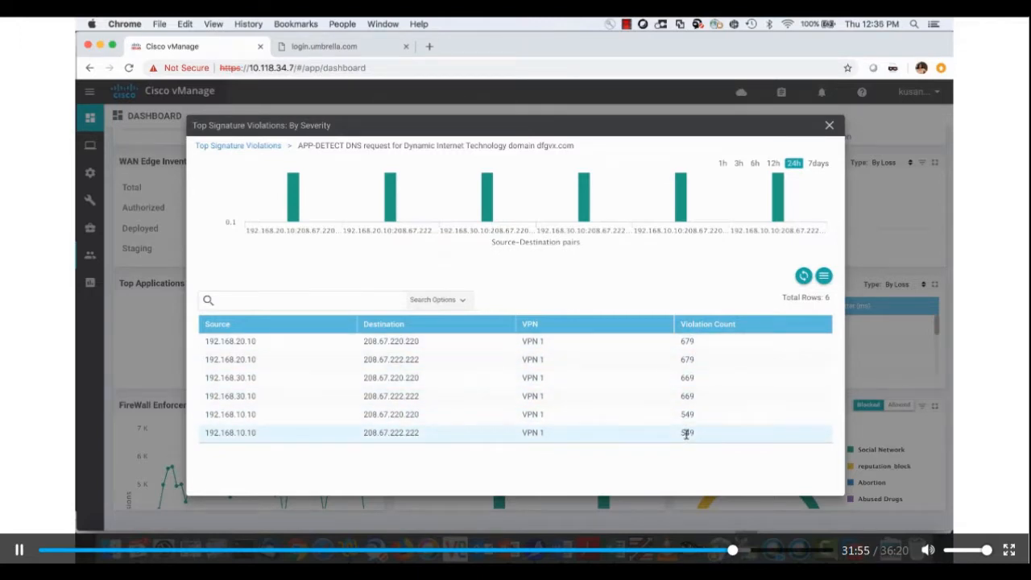
scroll(685, 432, "up", 3)
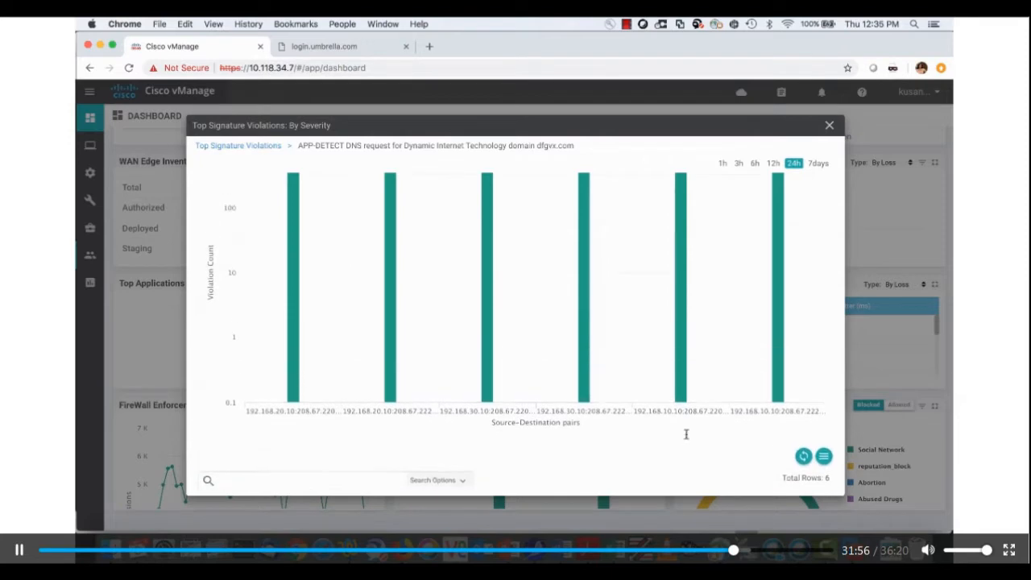
left_click(722, 163)
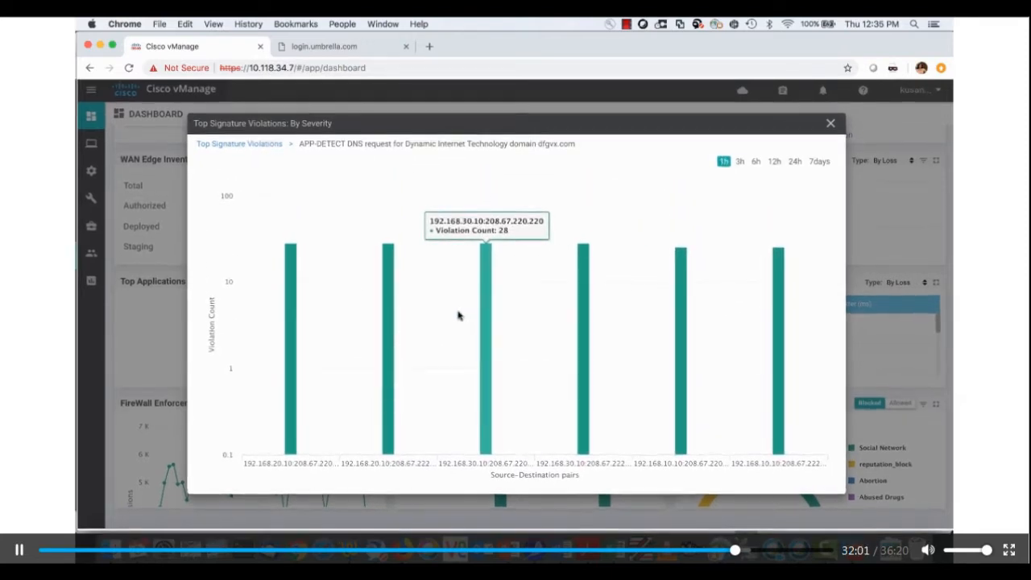
left_click(738, 164)
scroll(554, 290, "down", 5)
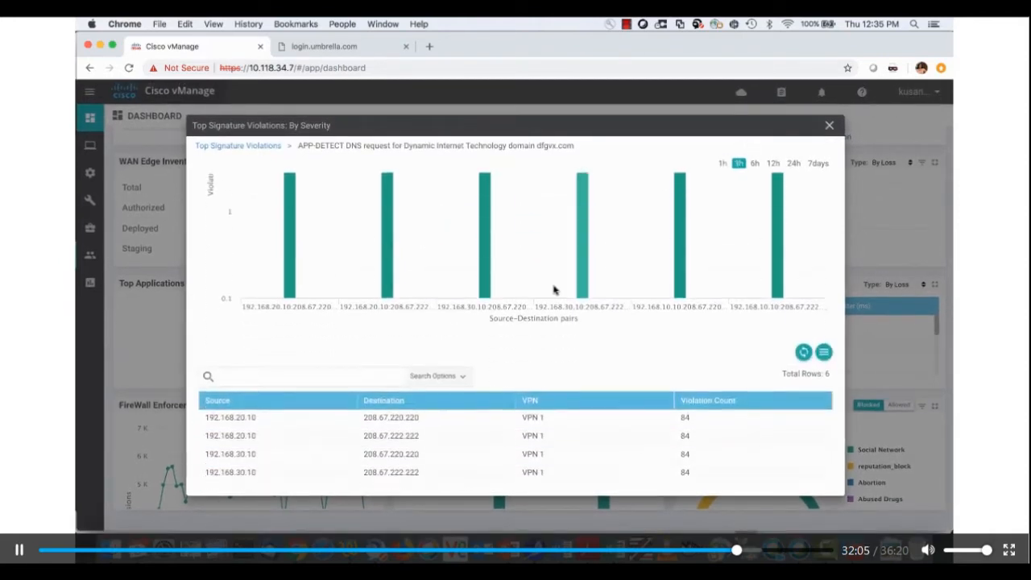
left_click(830, 127)
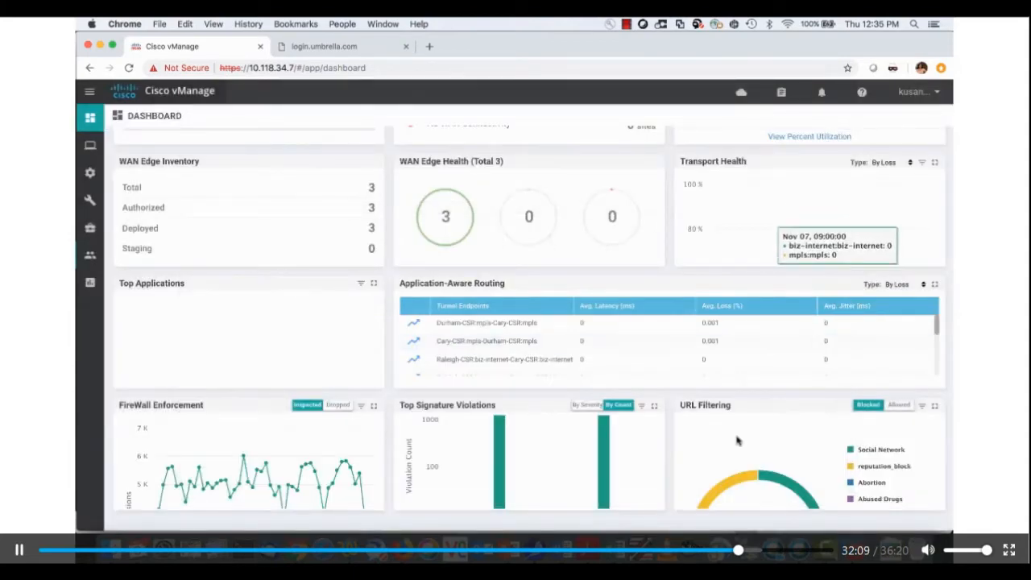
- Enlarge the URL Filtering chart, show allowed URLs for the last 1 hour, and look through both pages of the category legend
left_click(931, 406)
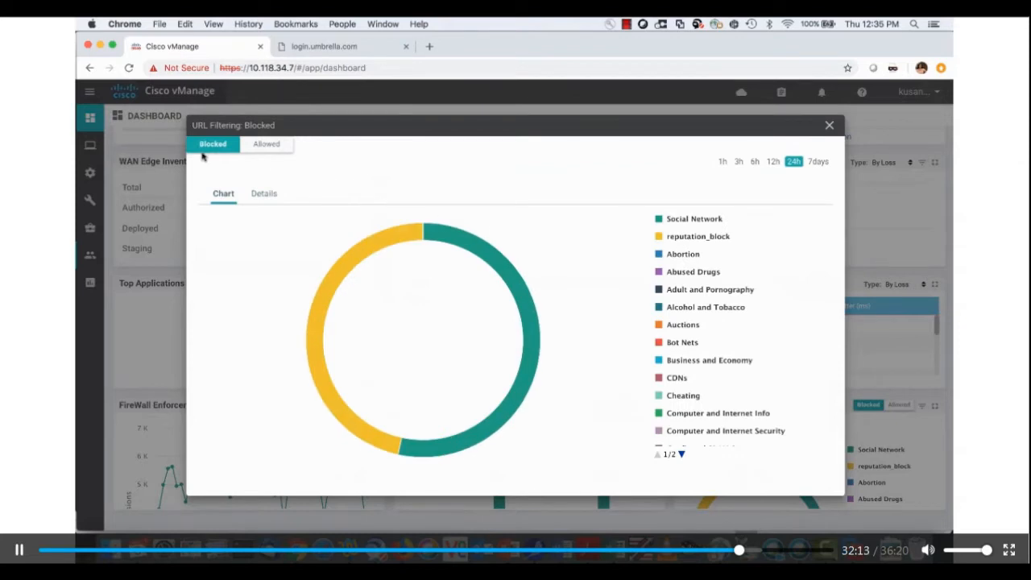
left_click(270, 144)
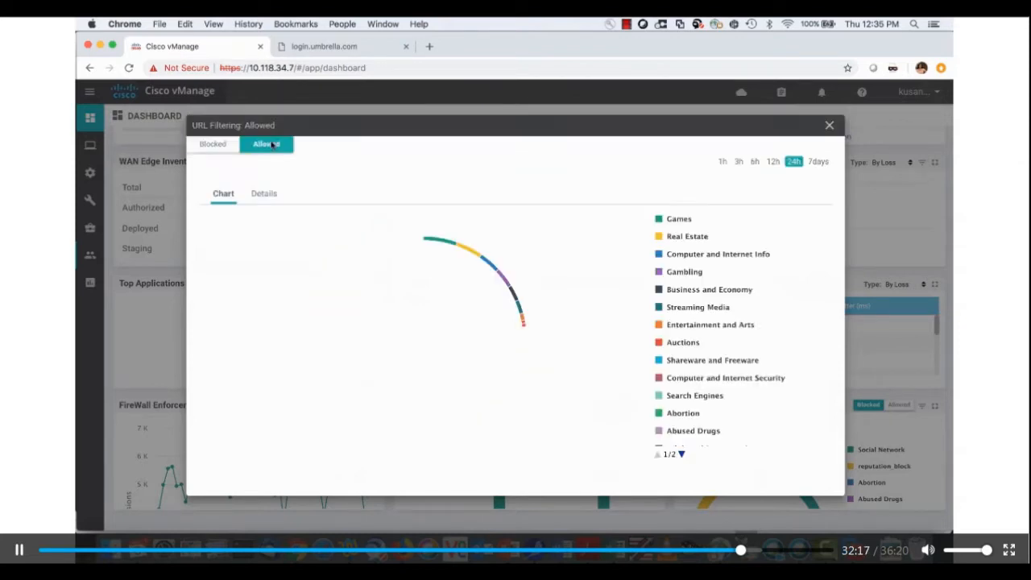
left_click(723, 162)
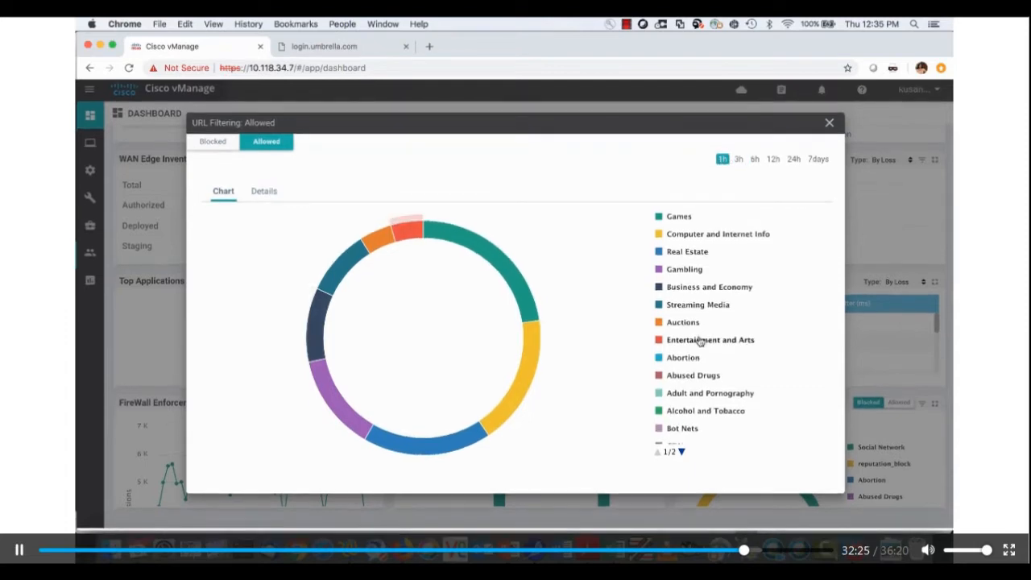
left_click(681, 454)
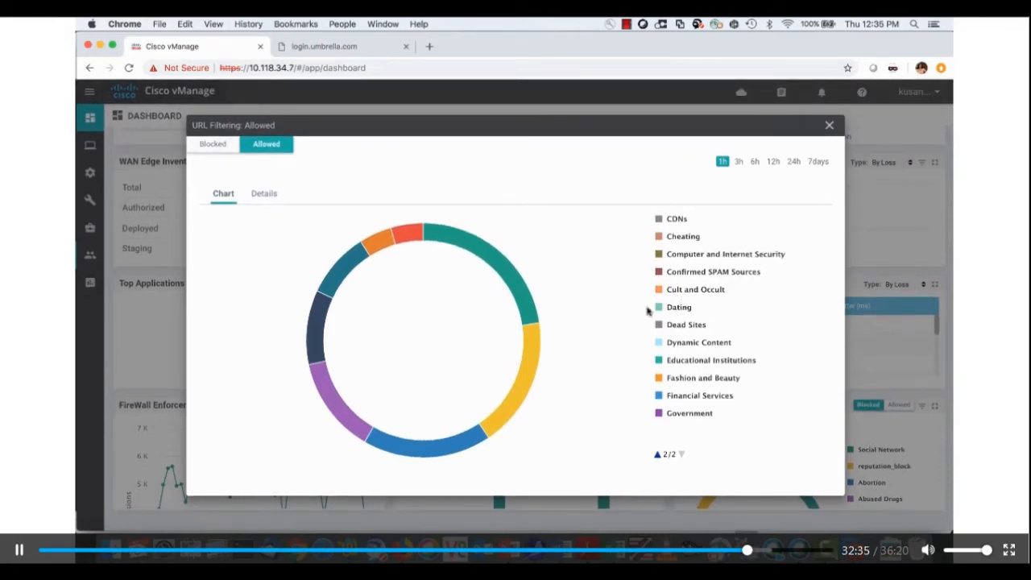
left_click(658, 455)
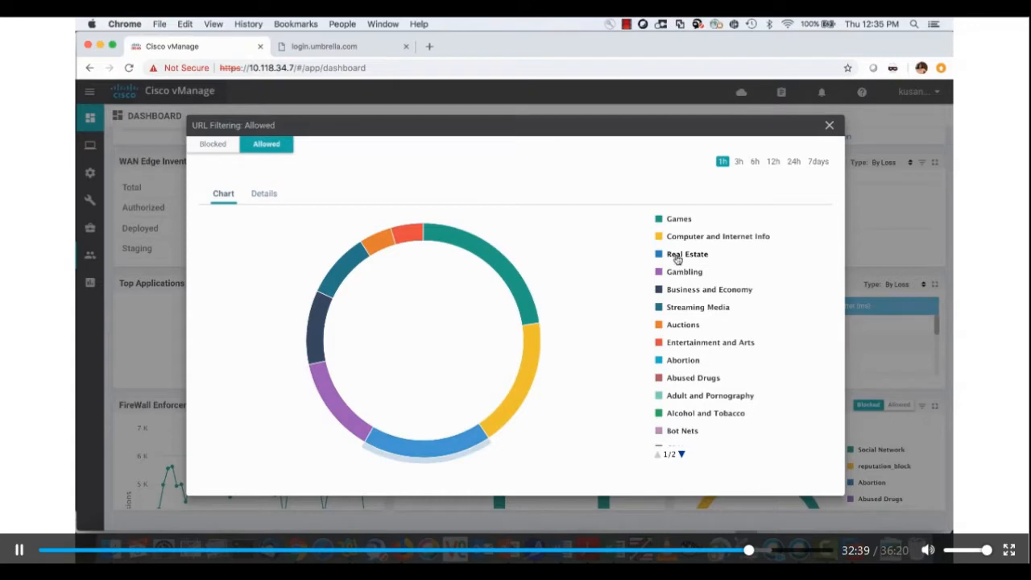
- Hide Real Estate in the allowed URL chart, view the devices allowing Business and Economy, and close the URL filtering view
left_click(676, 256)
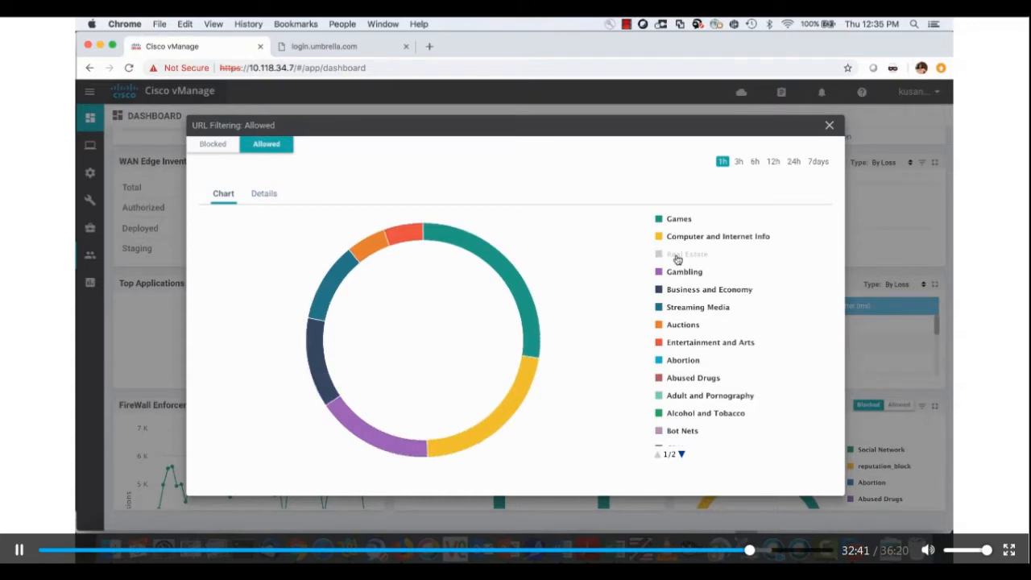
left_click(316, 365)
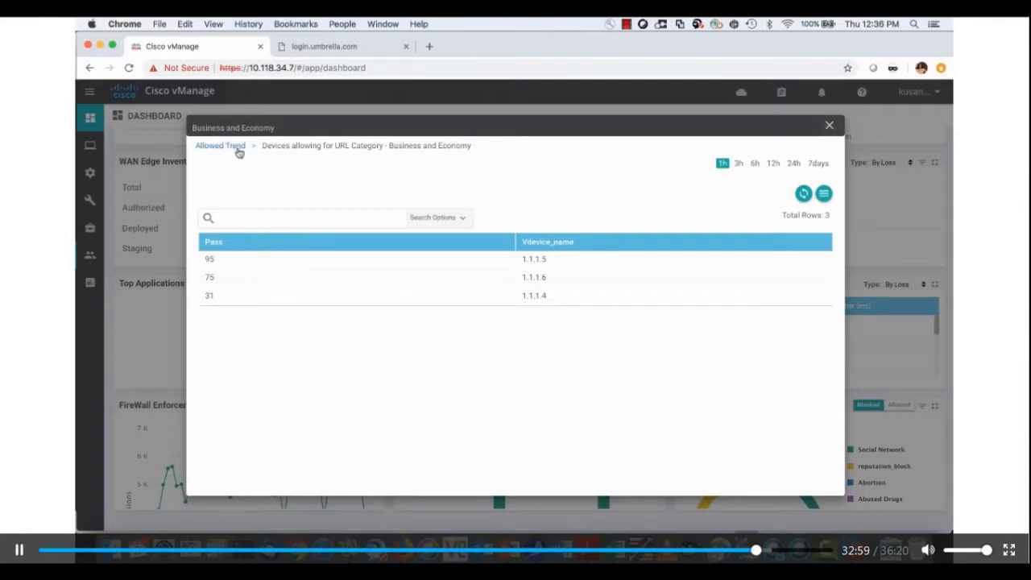
left_click(828, 124)
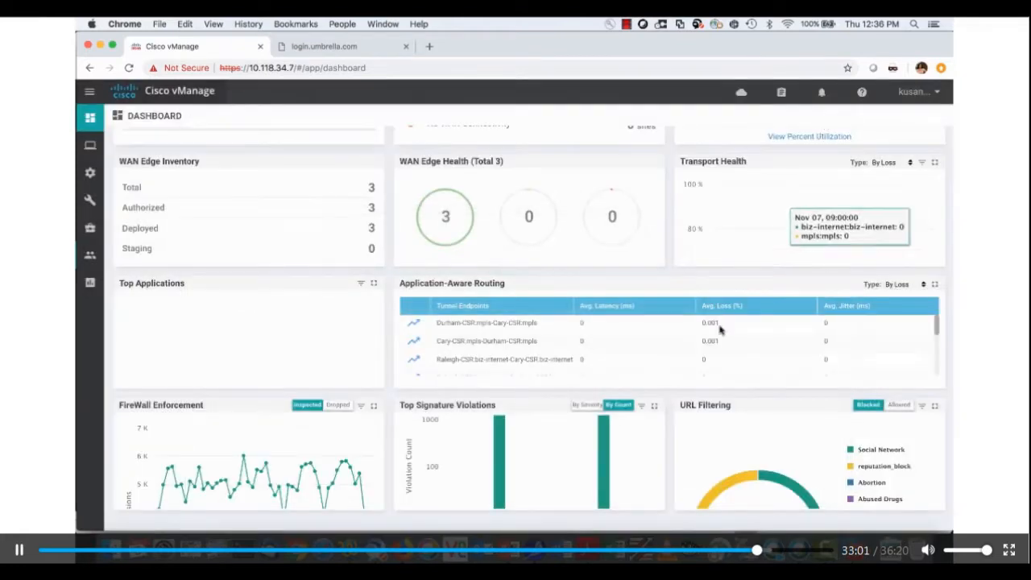
- Open the network monitoring list and show the monitoring page of the Cary-CSR device
scroll(719, 330, "down", 5)
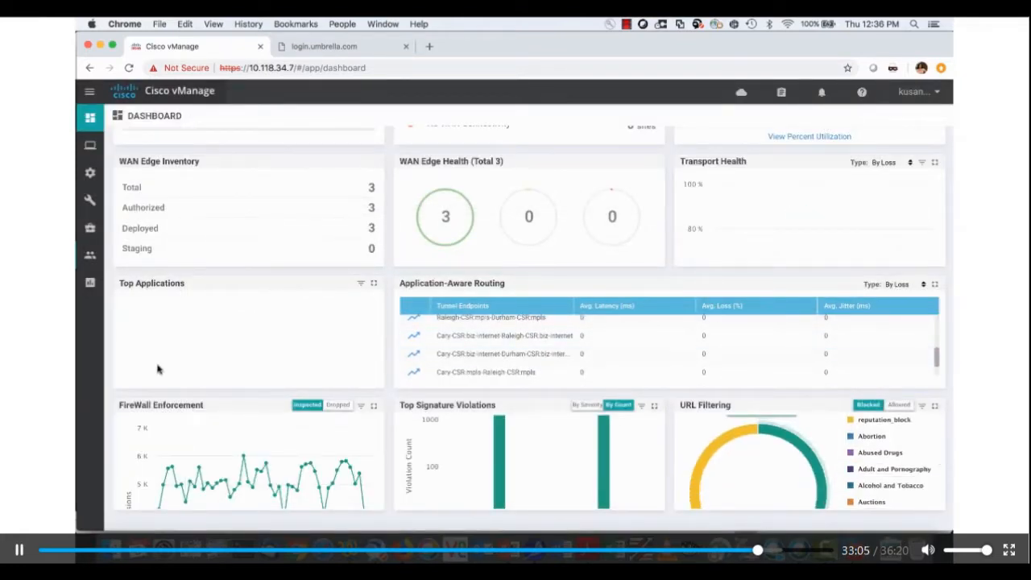
mouse_move(95, 185)
mouse_move(93, 154)
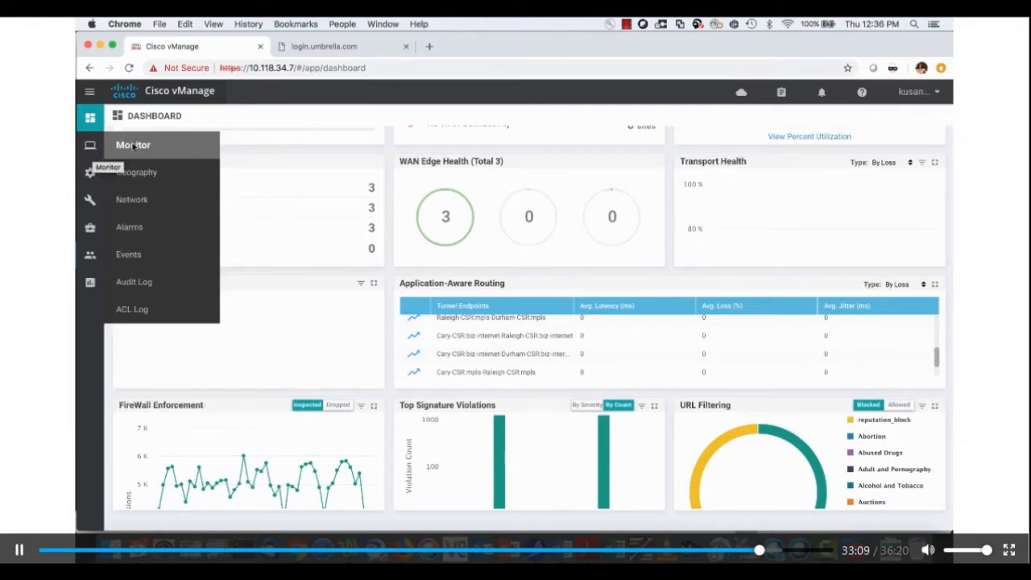
left_click(133, 200)
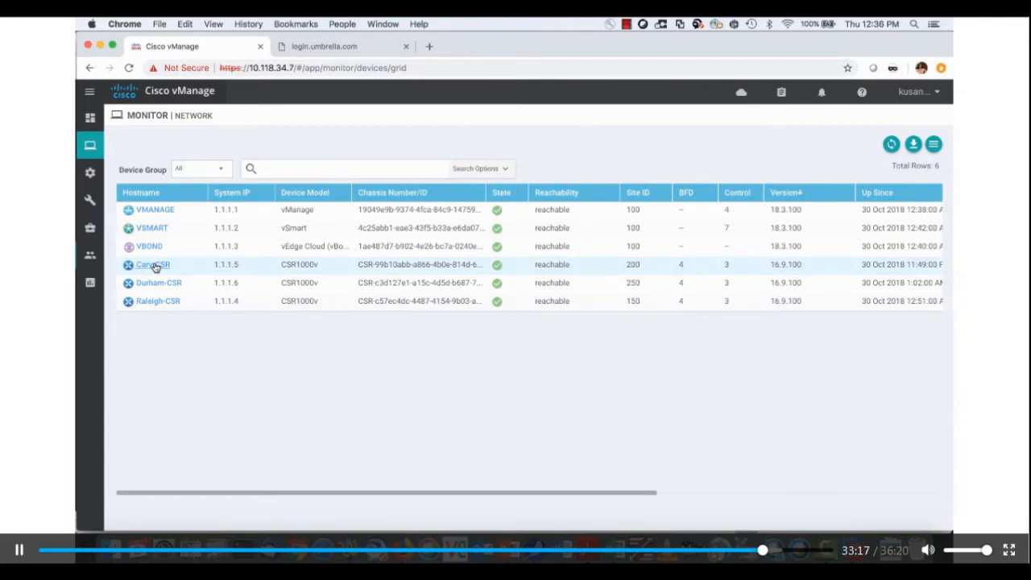
left_click(154, 266)
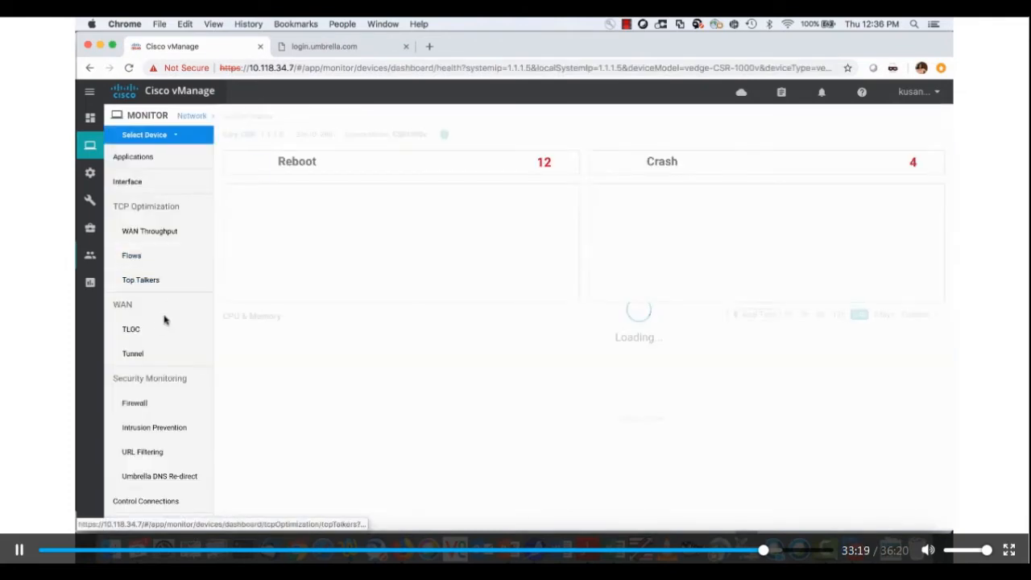
- Show Cary-CSR's firewall security monitoring and review its zone-pair traffic chart and policy table
scroll(152, 340, "down", 3)
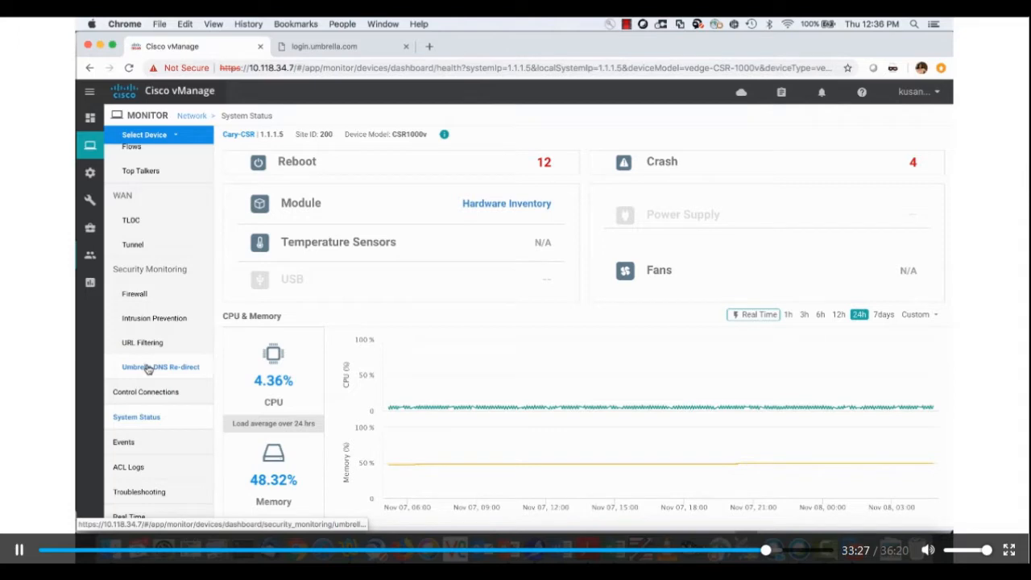
left_click(137, 295)
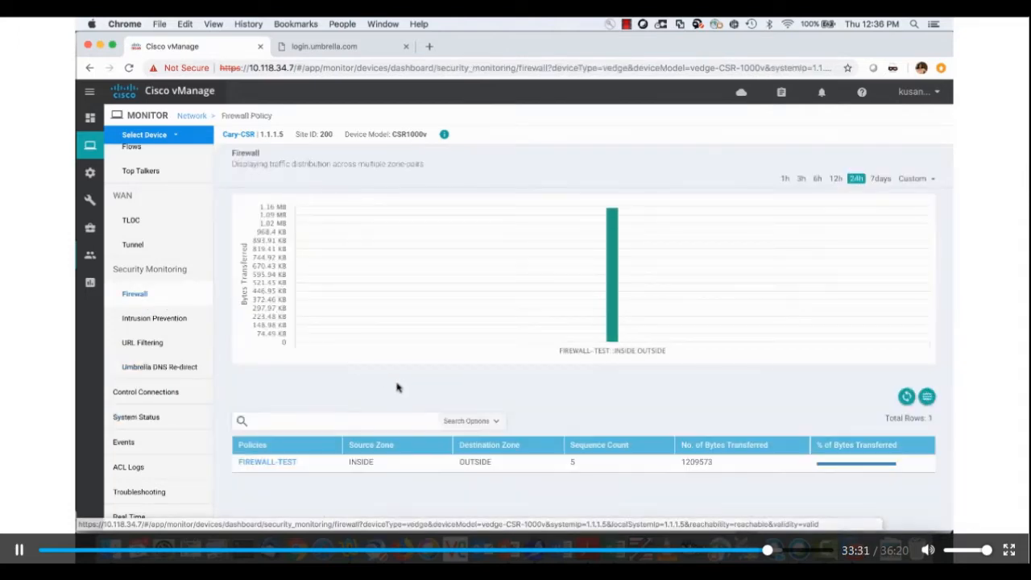
scroll(396, 388, "down", 1)
scroll(396, 388, "down", 1)
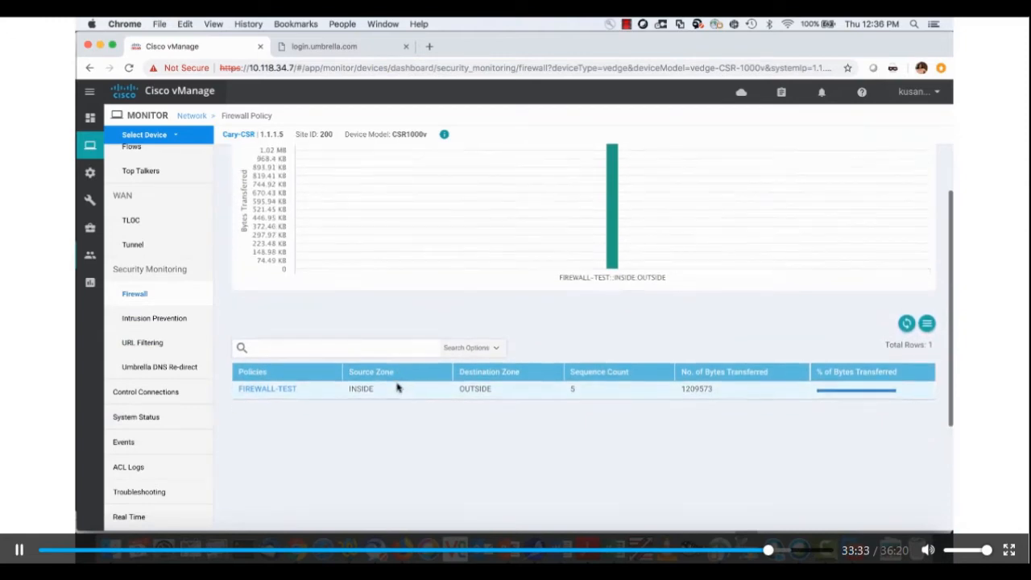
- Open the FIREWALL-TEST policy from the firewall table and review the traffic chart and table of its sequence rules
scroll(397, 387, "up", 2)
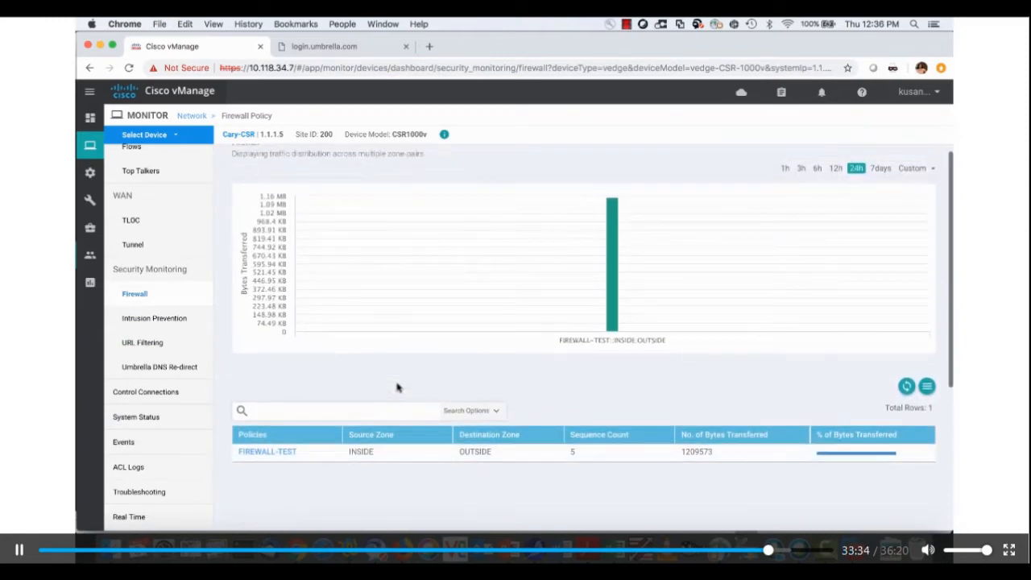
left_click(270, 453)
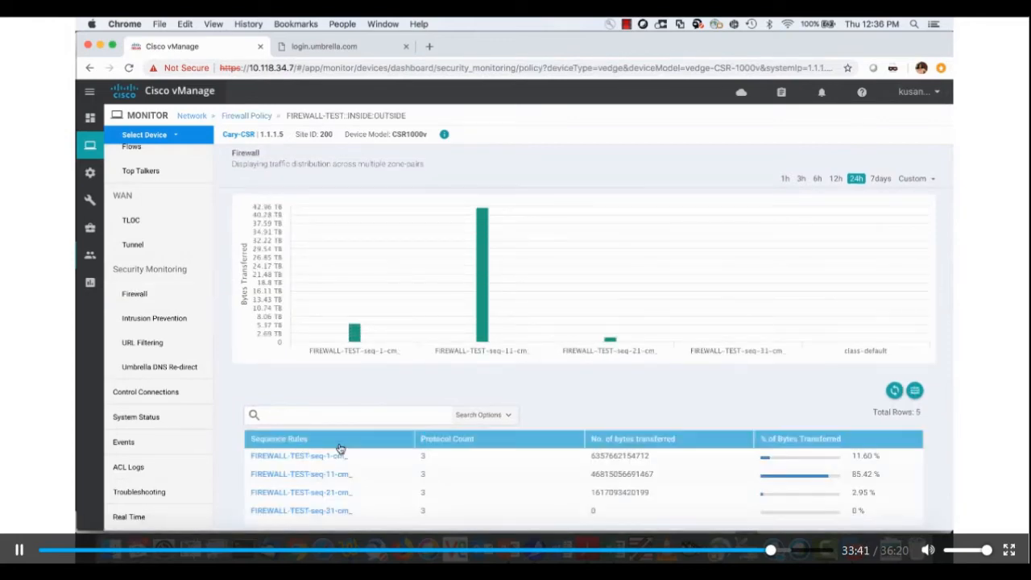
scroll(340, 449, "down", 1)
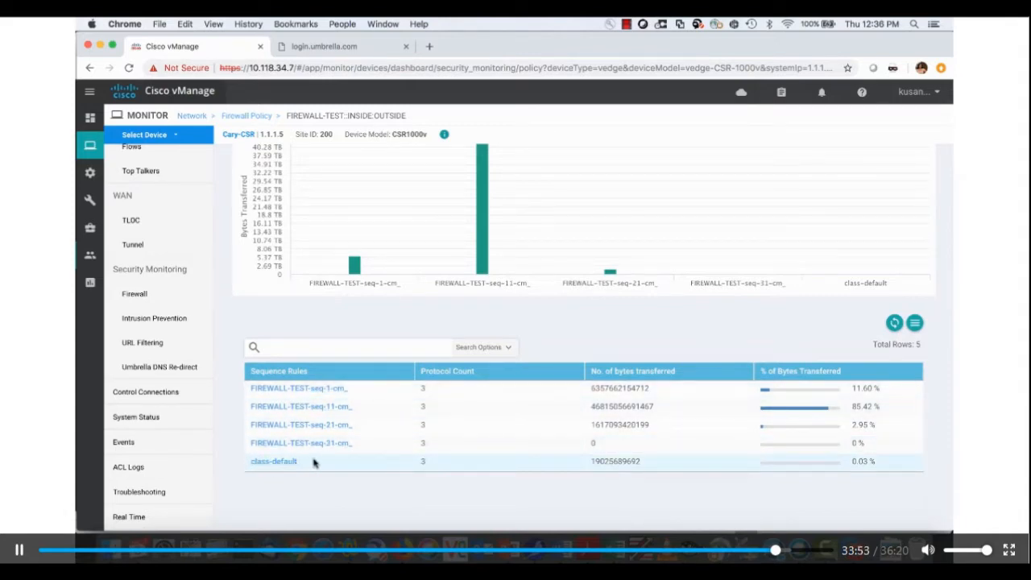
scroll(313, 461, "up", 1)
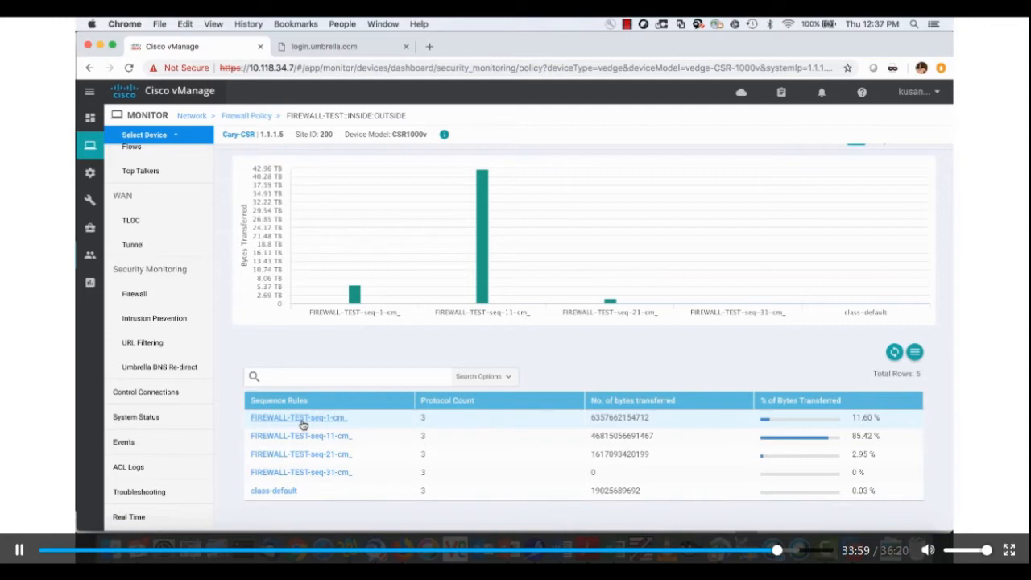
scroll(302, 425, "down", 1)
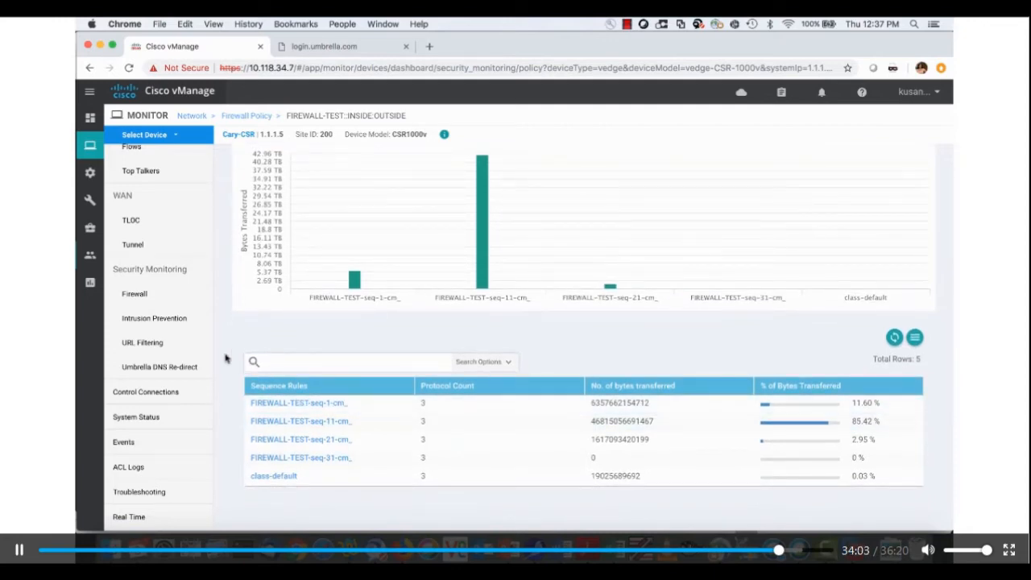
- Show Cary-CSR's intrusion prevention monitoring by severity and review the signature violation chart and signature table
left_click(160, 322)
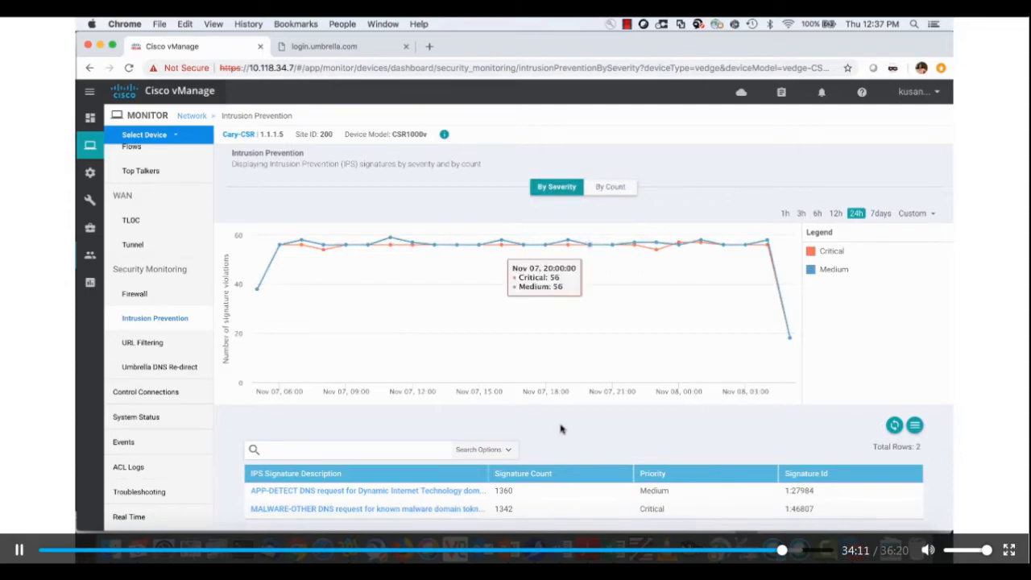
scroll(559, 418, "down", 1)
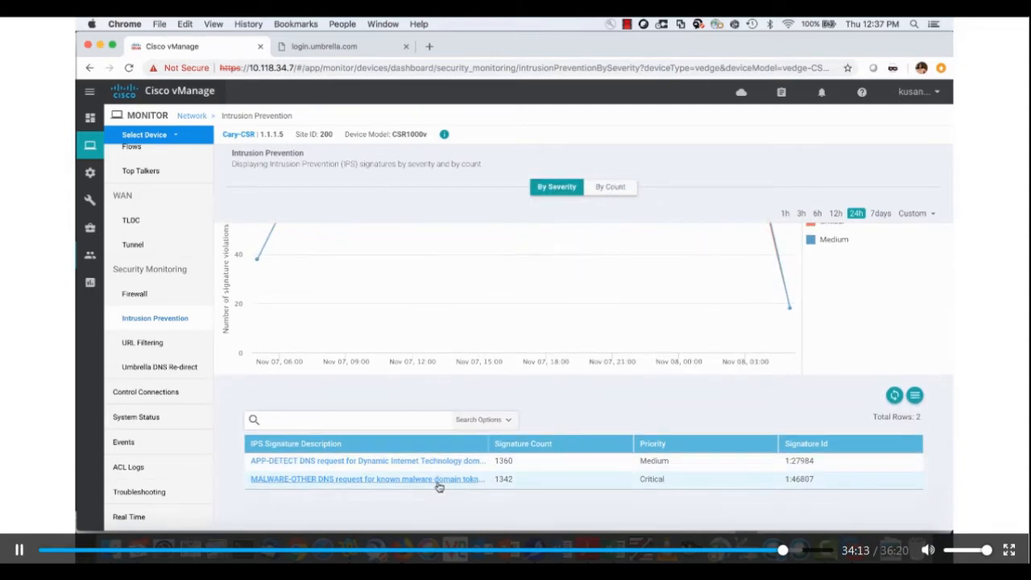
scroll(439, 478, "up", 1)
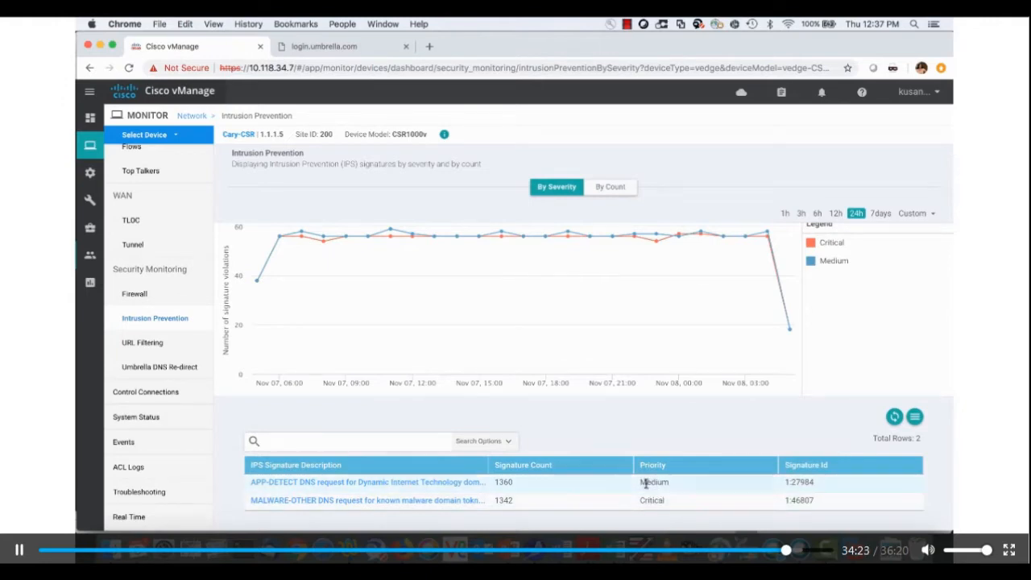
scroll(771, 368, "up", 1)
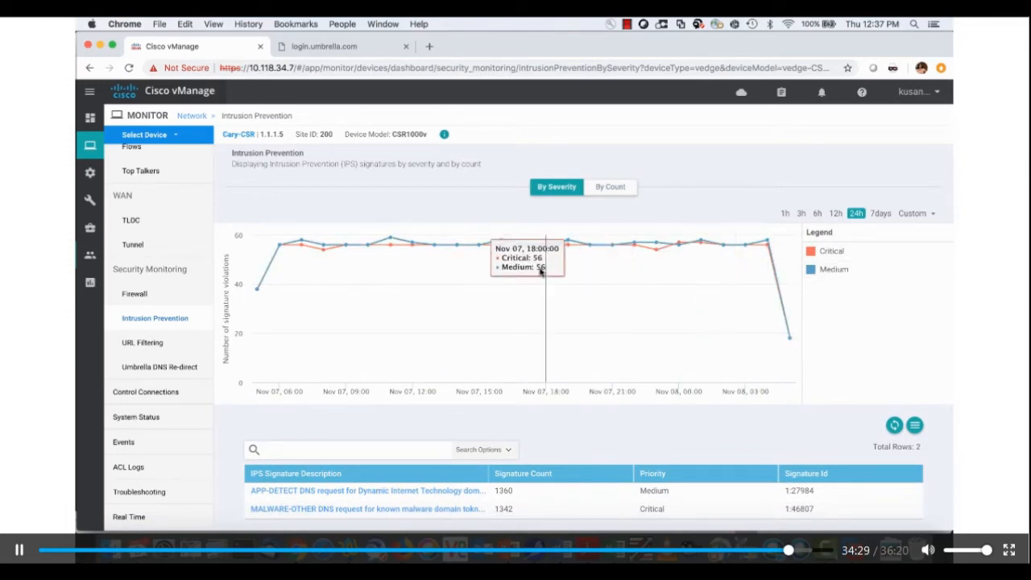
- Show Cary-CSR's URL filtering monitoring, display the allowed categories, and review their session counts
left_click(150, 343)
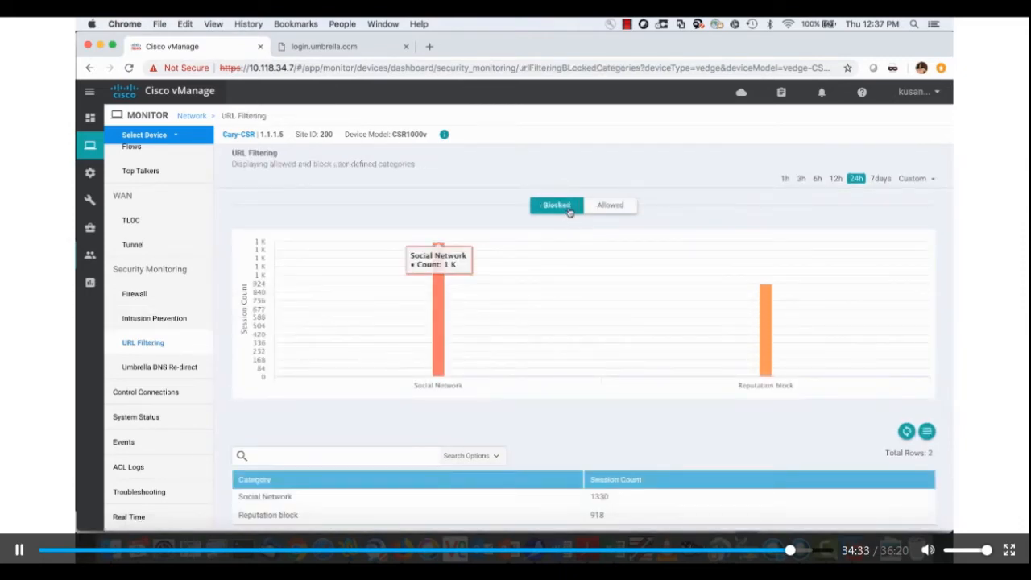
left_click(610, 206)
scroll(605, 337, "down", 1)
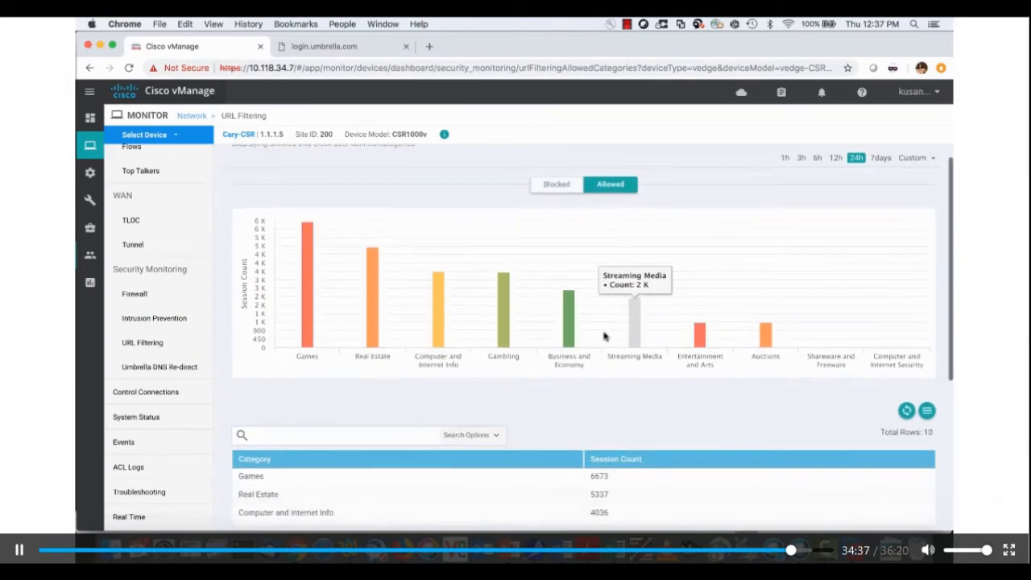
scroll(732, 404, "down", 3)
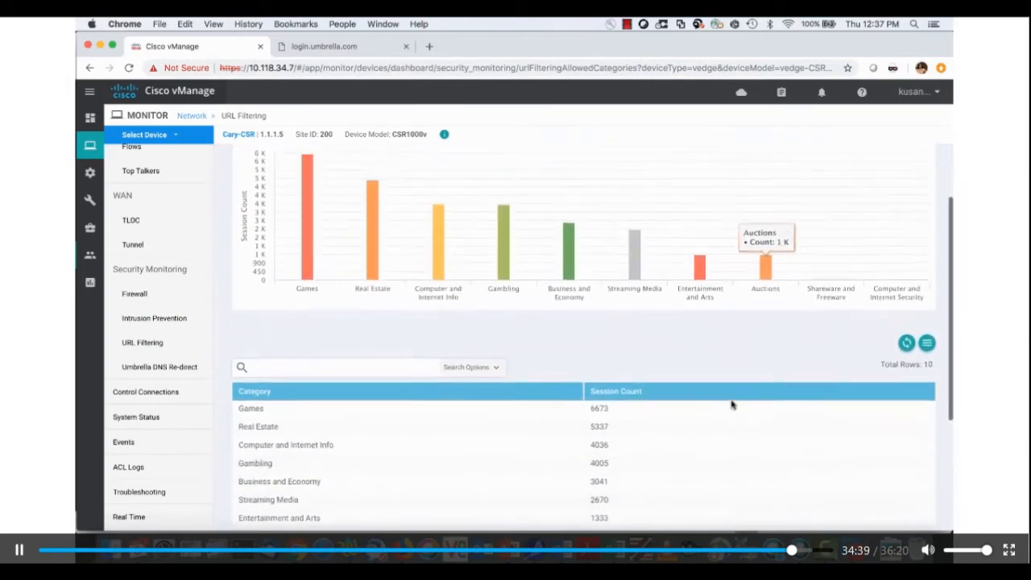
scroll(637, 383, "down", 5)
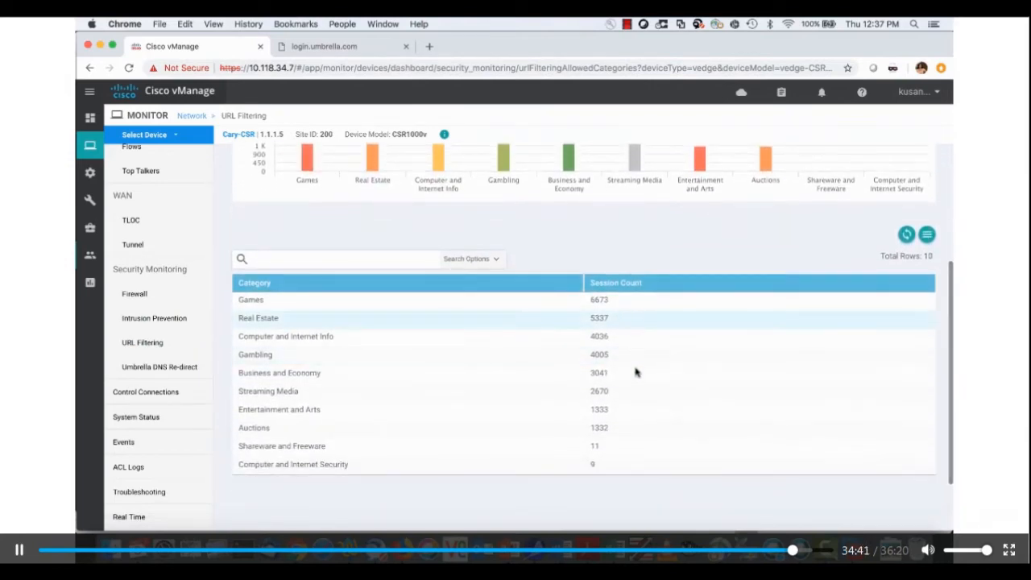
scroll(661, 327, "up", 9)
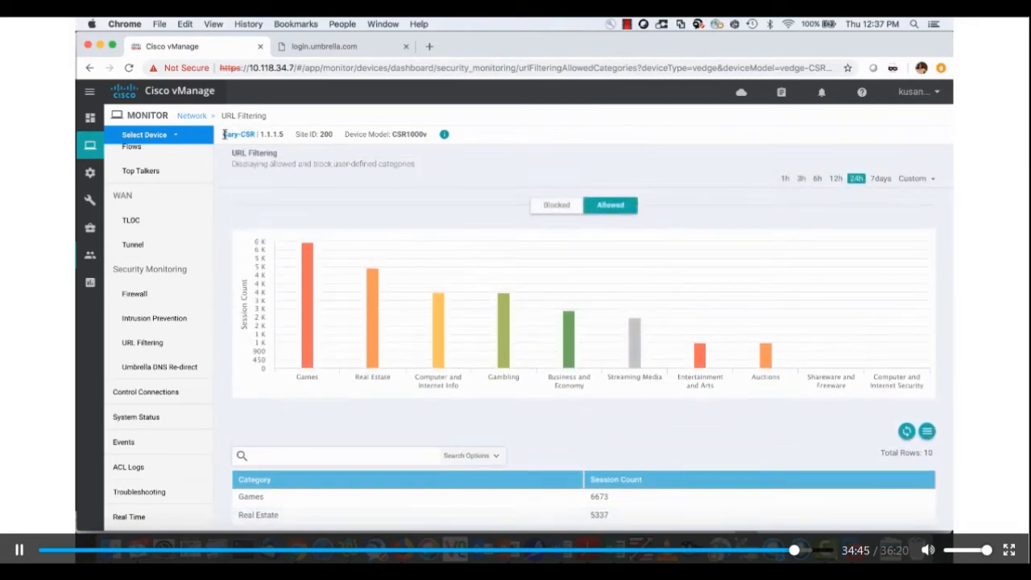
- Limit the allowed URL categories to the last 1 hour and review the session count table
left_click(787, 181)
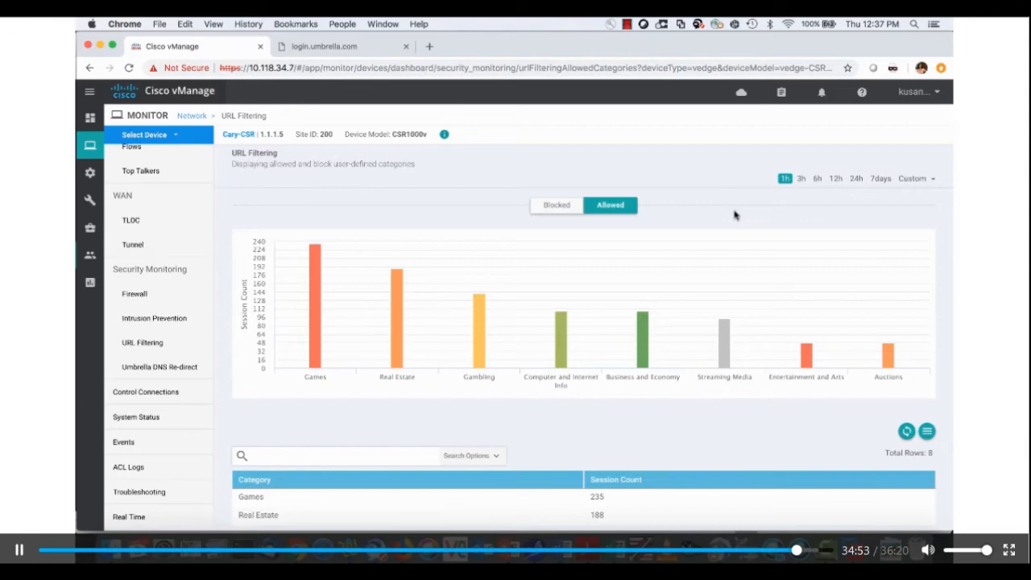
scroll(735, 215, "down", 2)
scroll(734, 215, "down", 2)
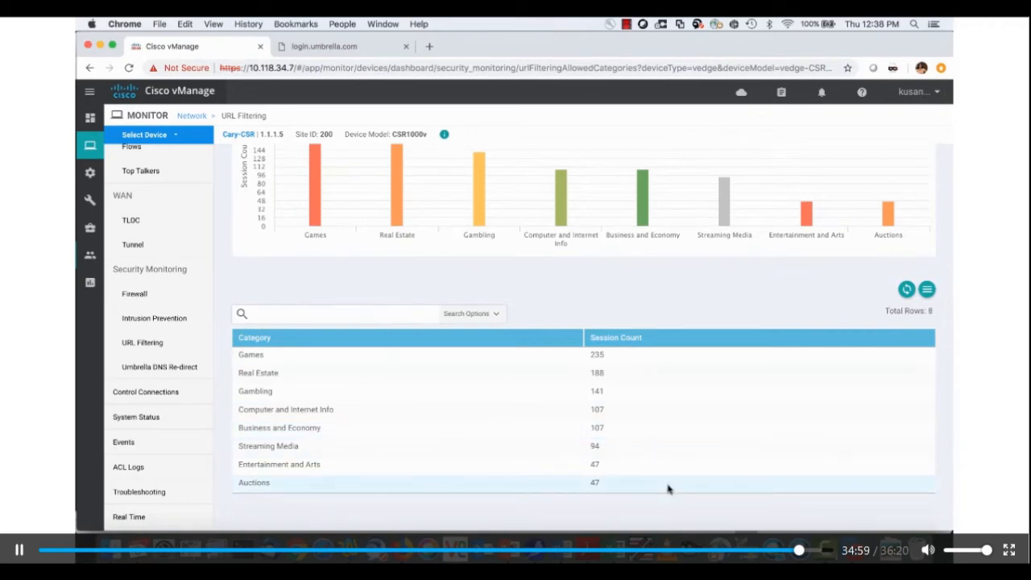
- Show Cary-CSR's Umbrella DNS Re-direct monitoring and highlight the Umbrella Registered VPNs count
left_click(159, 368)
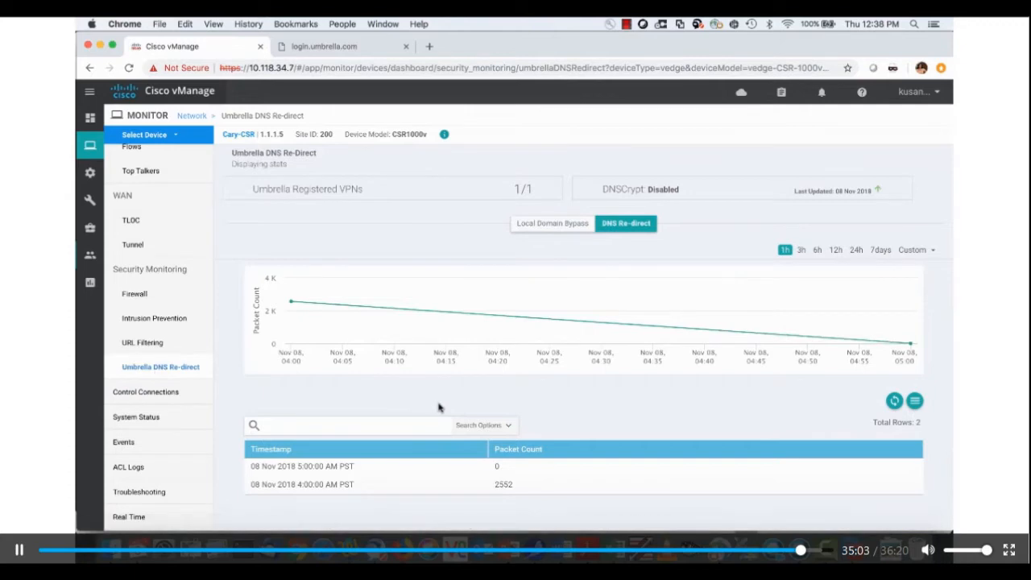
left_click_drag(520, 189, 533, 193)
triple_click(531, 187)
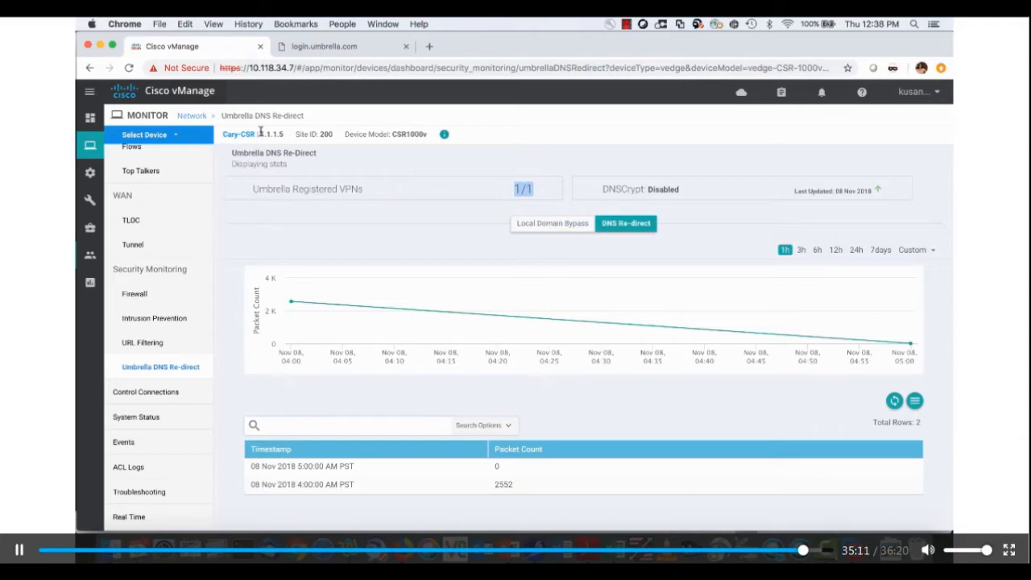
- Switch to the Cisco Umbrella dashboard, open the deployed network devices, and find Cary-CSR-vpn1 with its primary policy
left_click(328, 50)
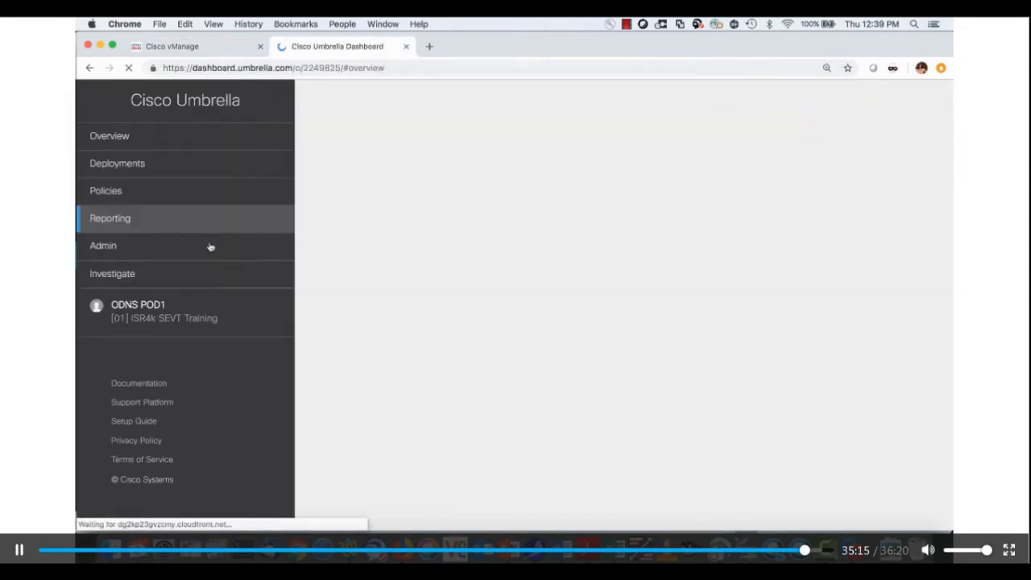
left_click(162, 164)
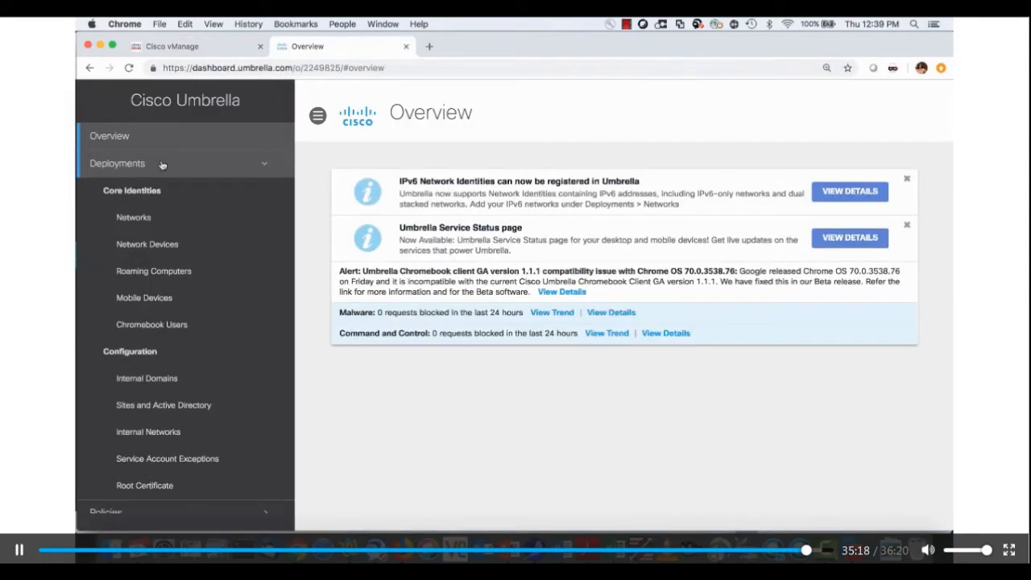
left_click(163, 245)
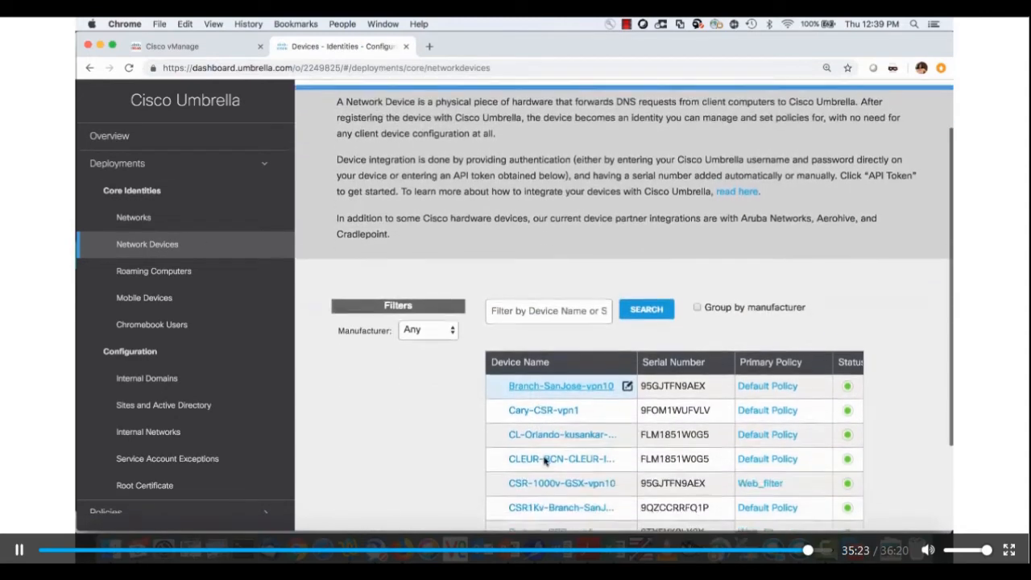
scroll(524, 386, "down", 2)
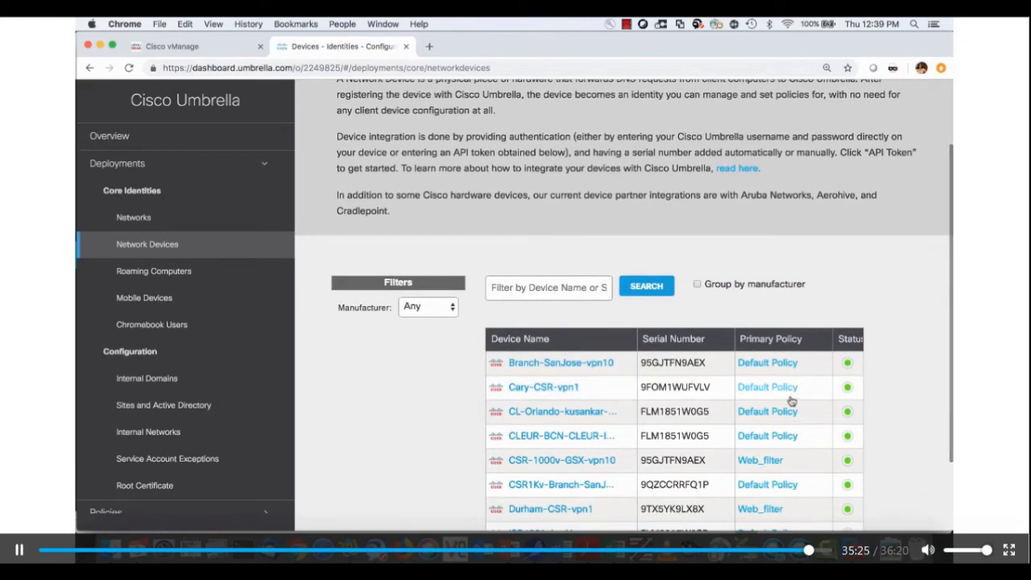
scroll(791, 400, "down", 1)
scroll(789, 395, "down", 1)
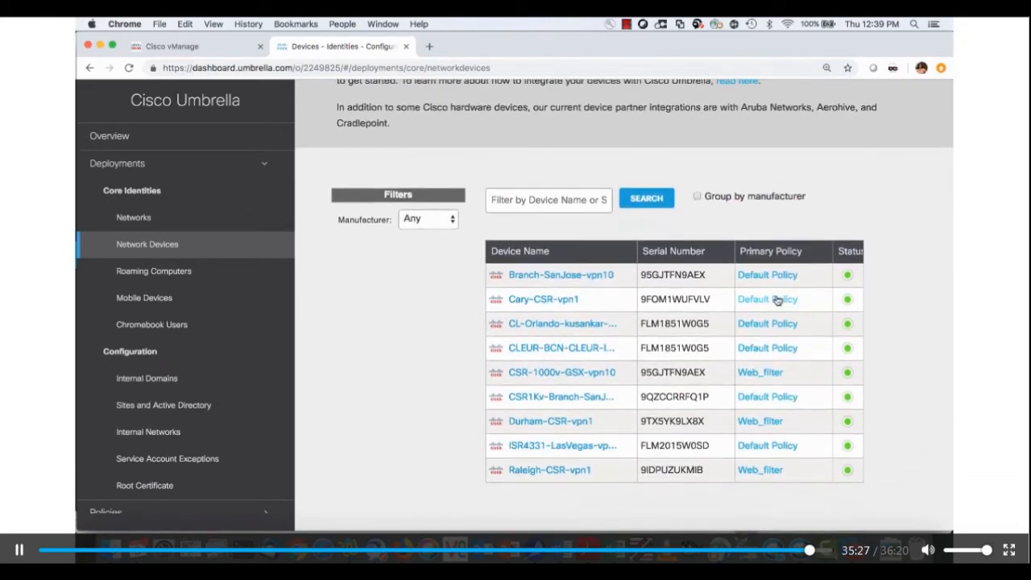
- Switch back to vManage, check Cary-CSR's Local Domain Bypass statistics, and return to the DNS Re-direct view
left_click(227, 54)
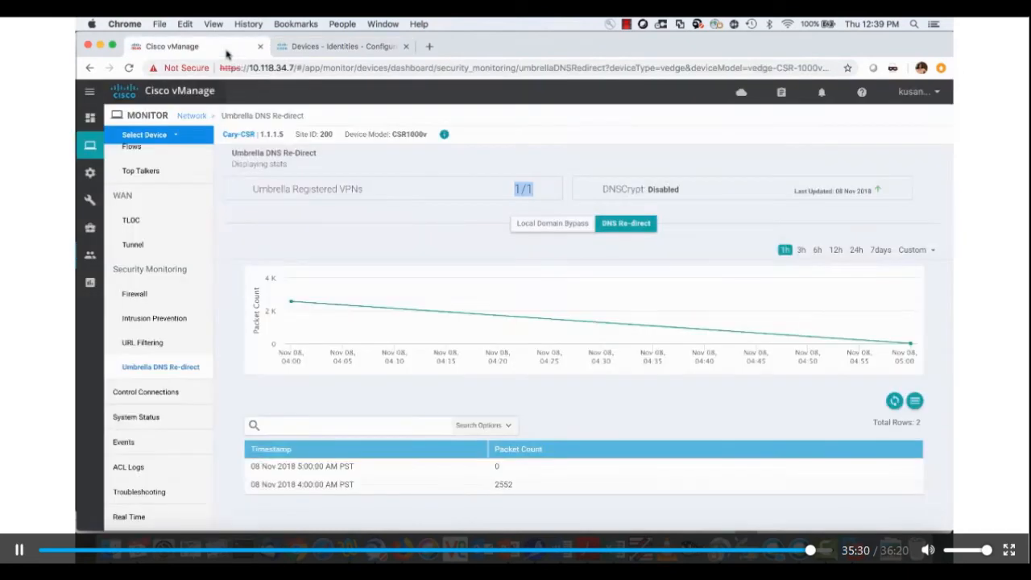
left_click(560, 226)
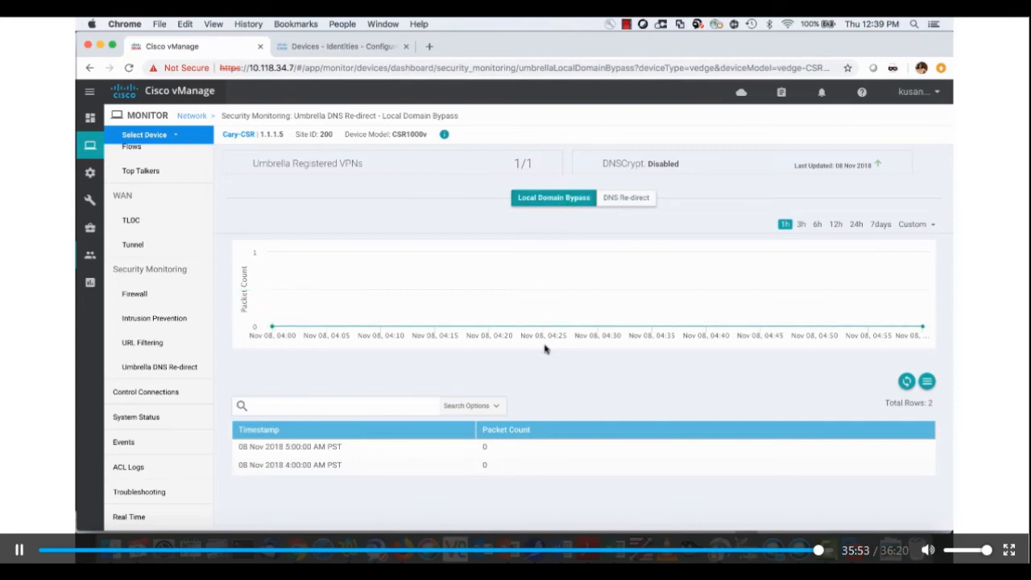
left_click(633, 199)
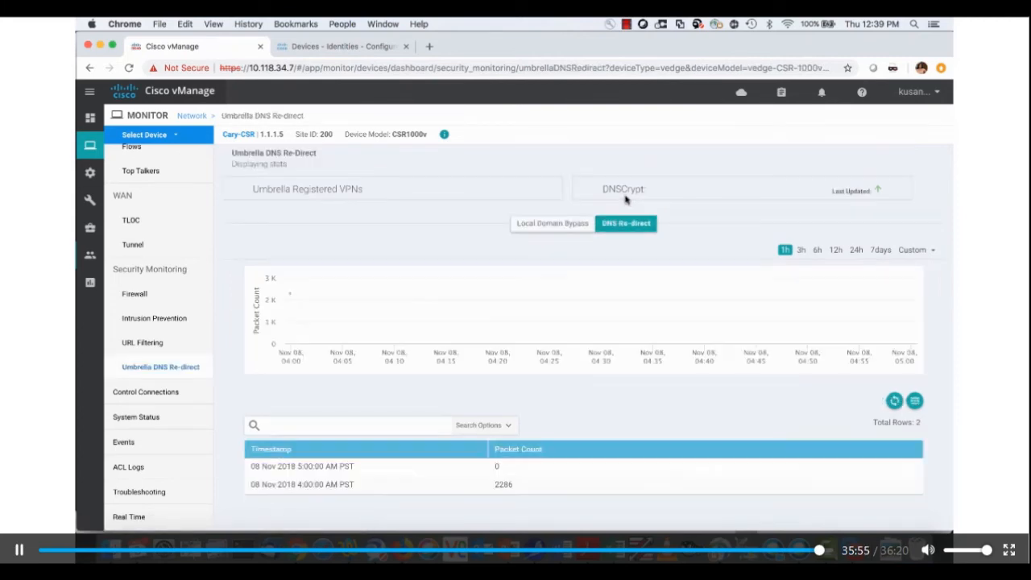
- Show the DNS Re-direct statistics for the last 3 hours and review the packet counts by timestamp
left_click(801, 251)
scroll(662, 415, "down", 1)
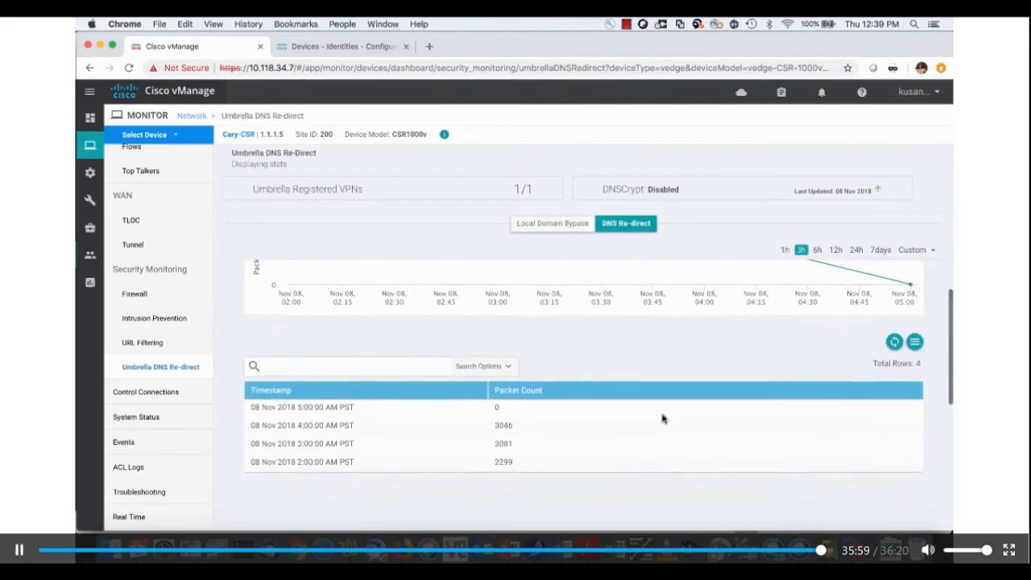
scroll(662, 416, "down", 1)
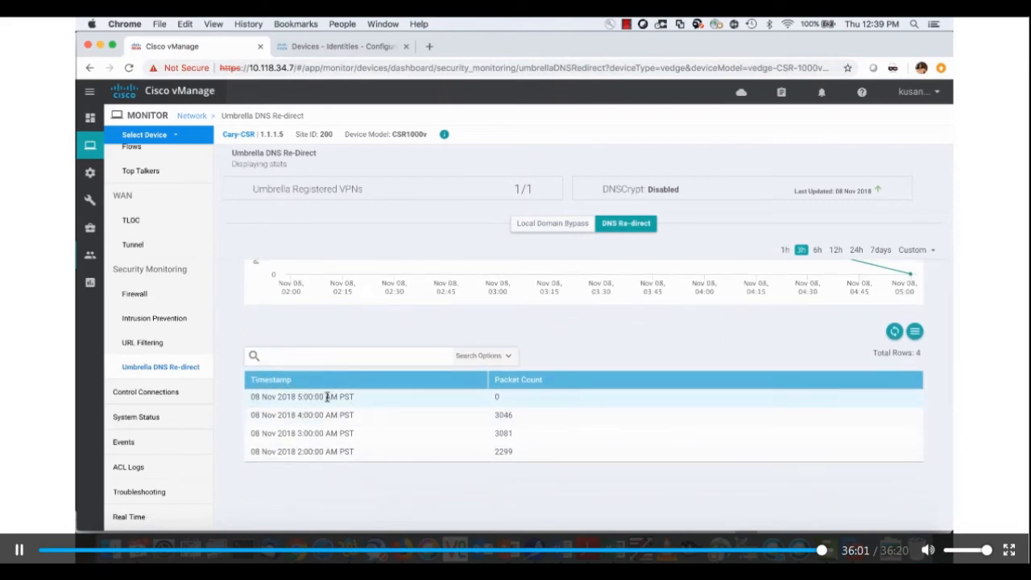